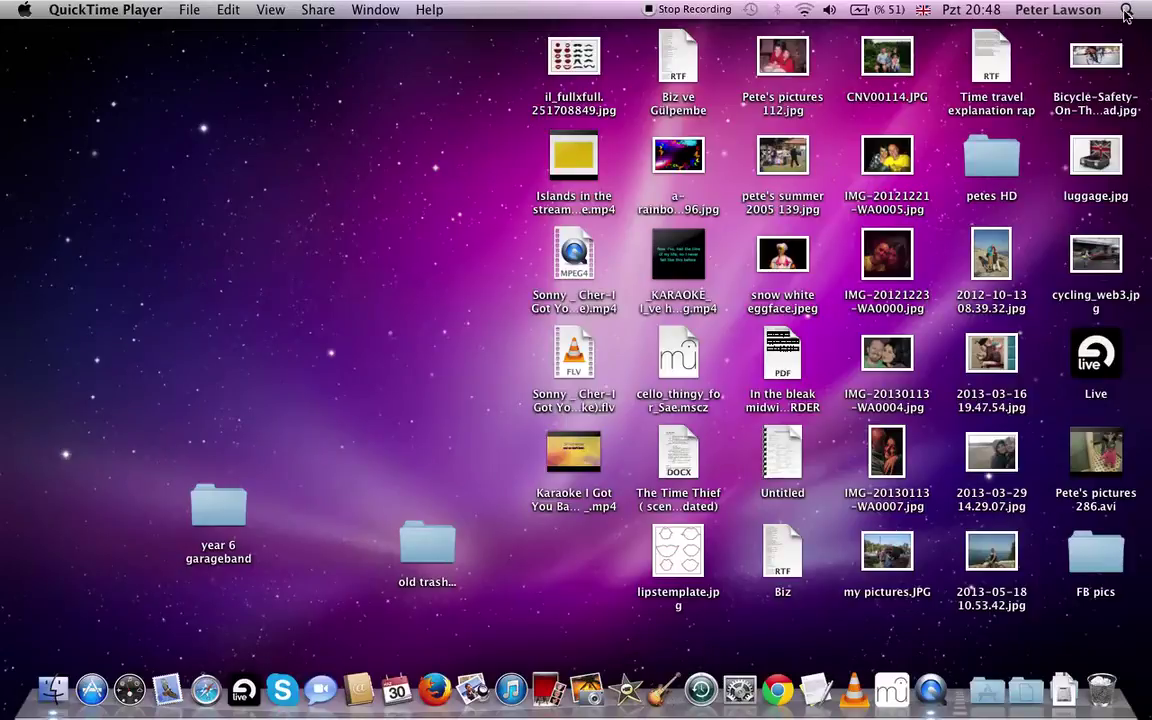
Step: Launch GarageBand from a Spotlight search for 'garageband'
{"action": "left_click", "coordinate": [1127, 10]}
{"action": "type", "text": "garageband"}
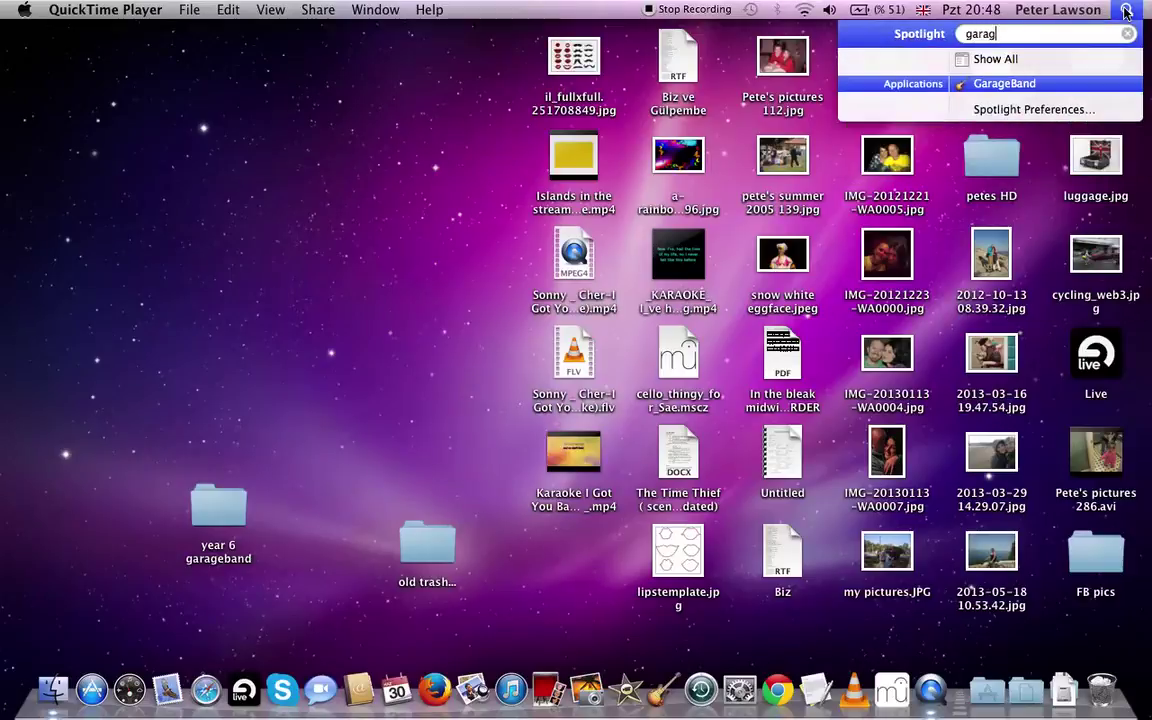
{"action": "left_click", "coordinate": [1050, 85]}
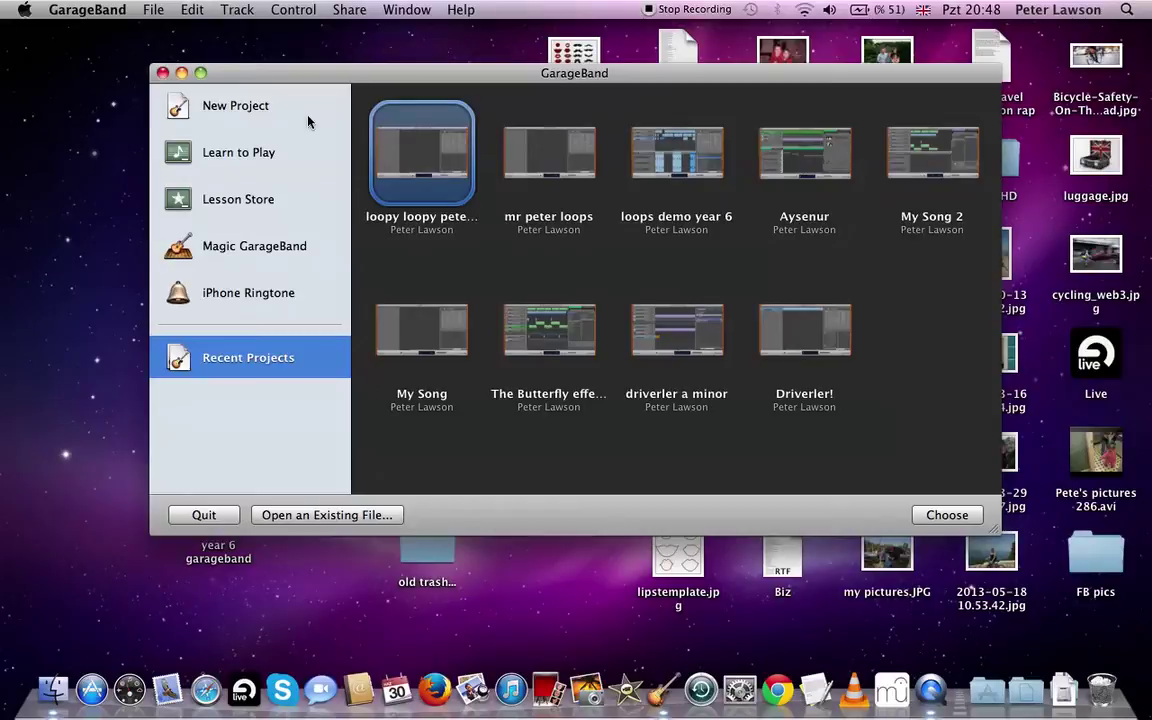
Step: Start a Loops-template project saved as 'peter loops blue' in the year 6 garageband folder
{"action": "left_click", "coordinate": [236, 110]}
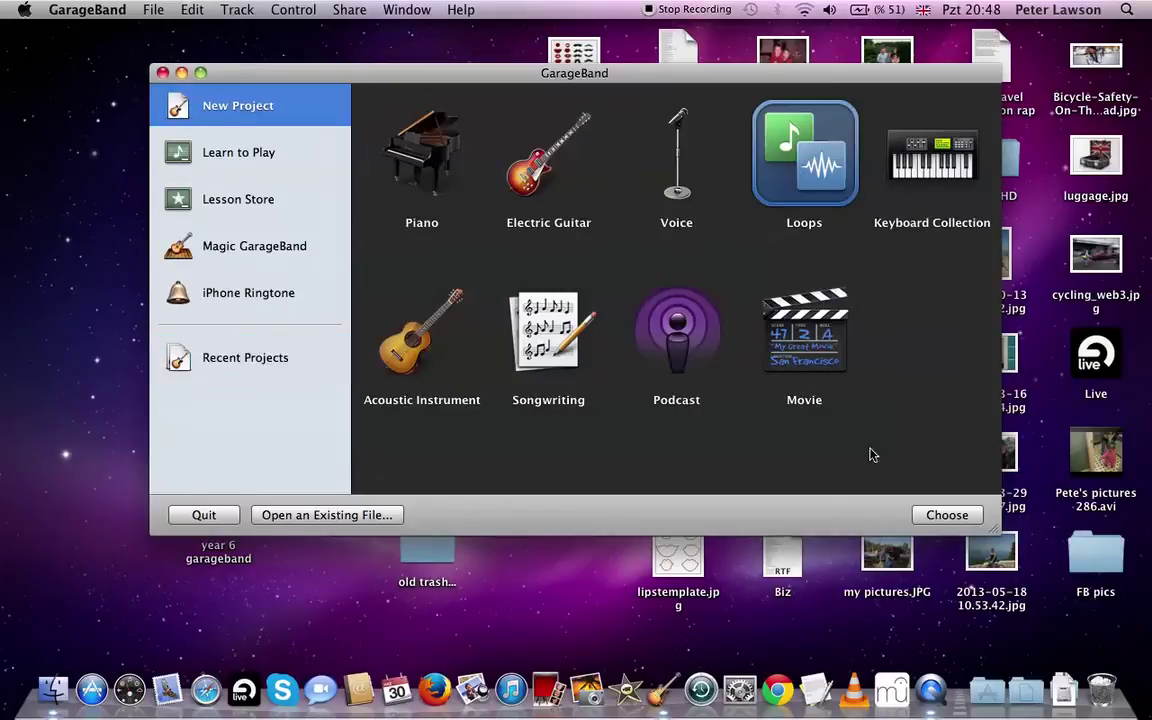
{"action": "left_click", "coordinate": [962, 516]}
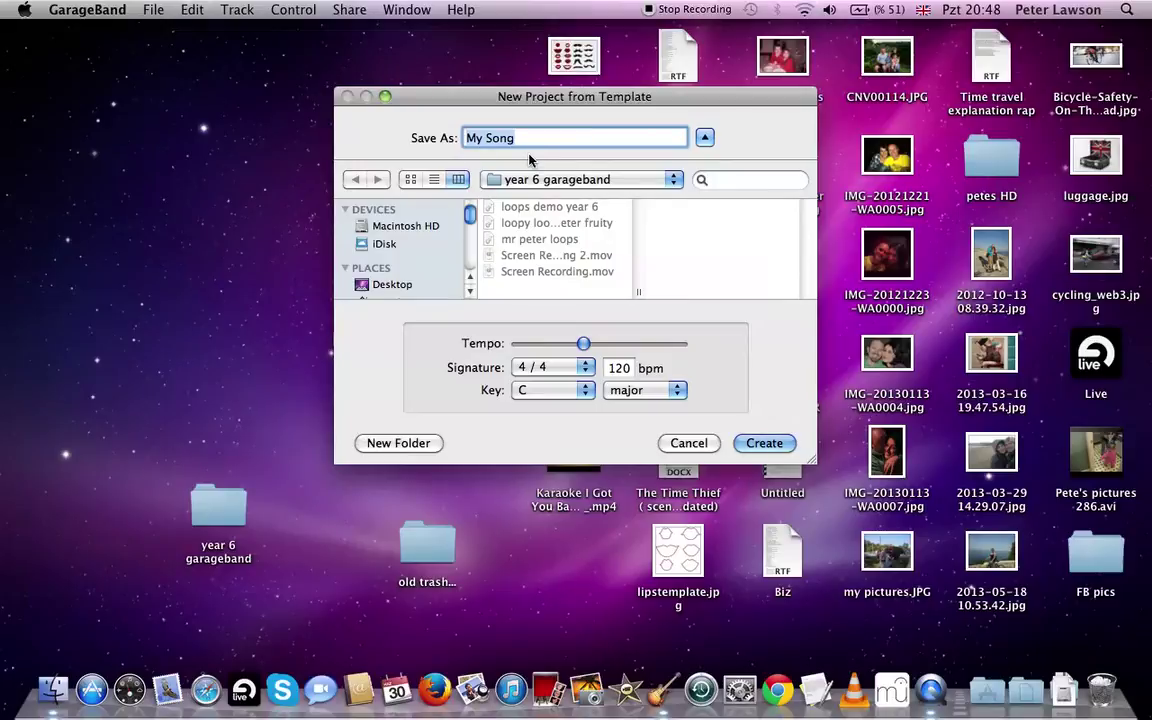
{"action": "type", "text": "peter loops blue"}
{"action": "left_click", "coordinate": [768, 445]}
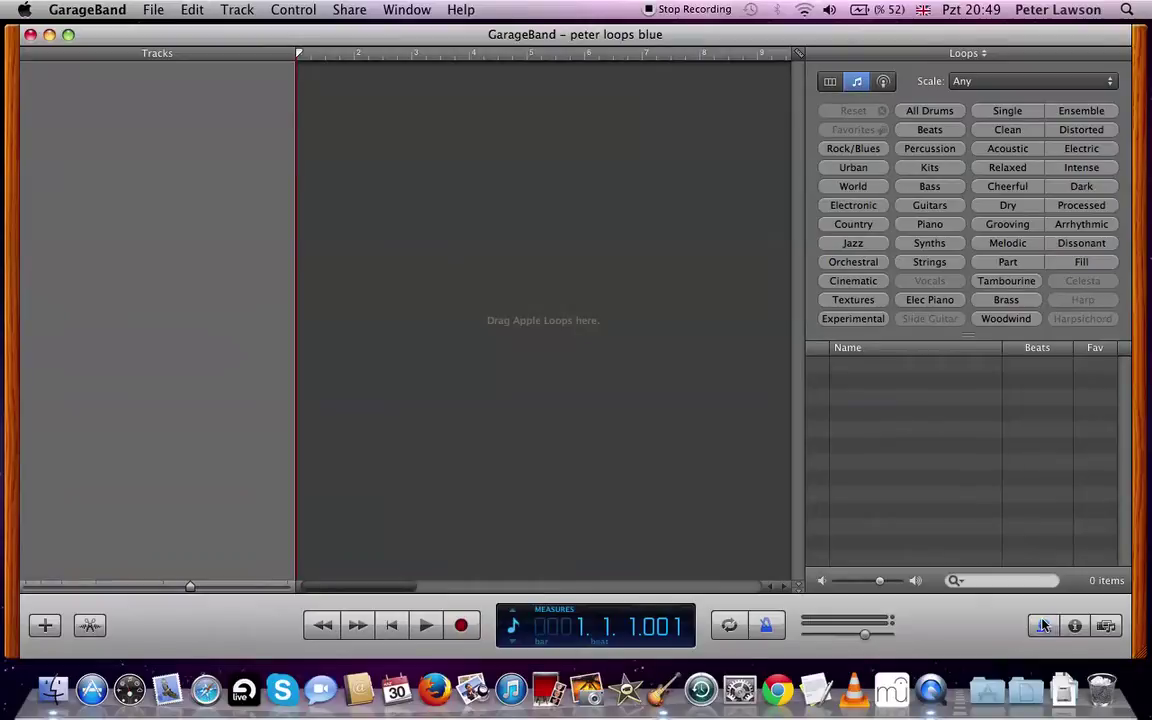
Step: Check the master track's tempo, signature and key, then return to the loop browser
{"action": "left_click", "coordinate": [1076, 626]}
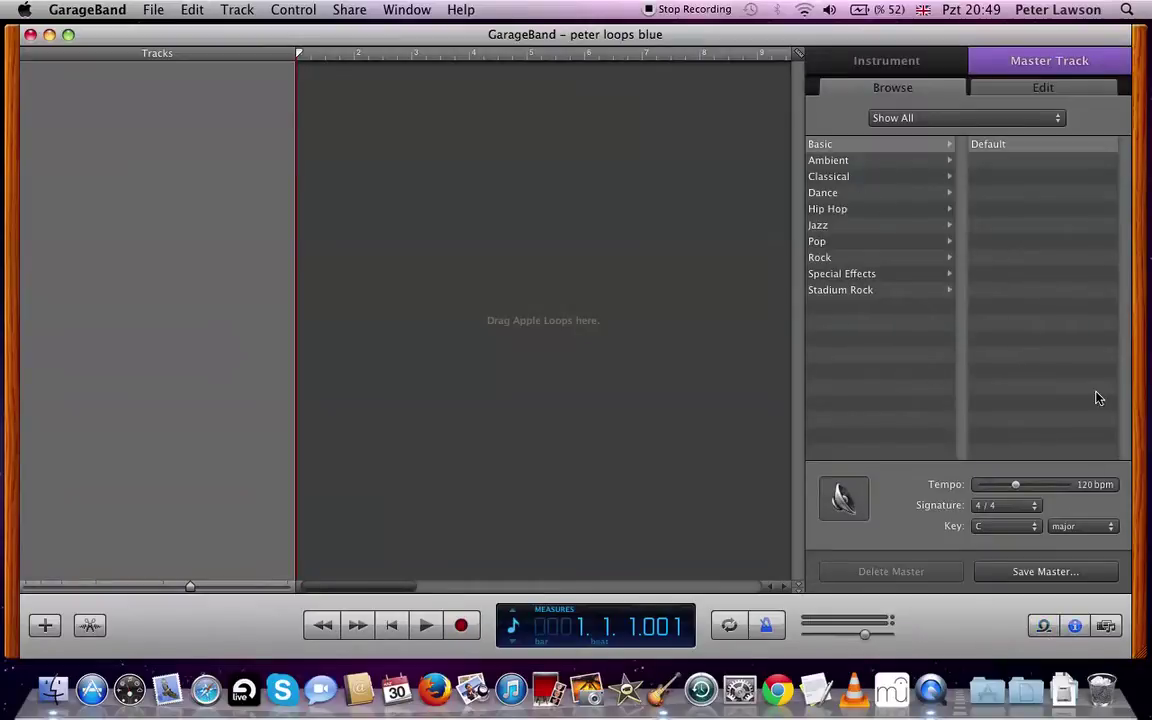
{"action": "left_click", "coordinate": [1043, 627]}
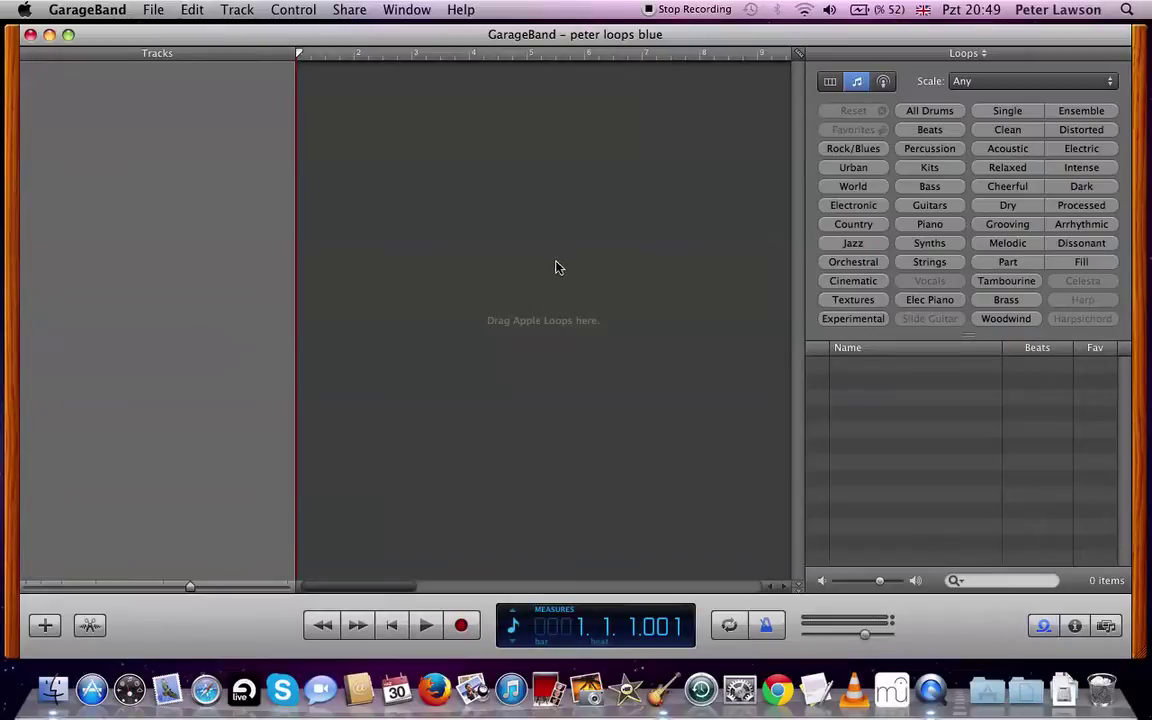
Step: Filter the loop library to All Drums and browse the drum loop list
{"action": "left_click", "coordinate": [924, 112]}
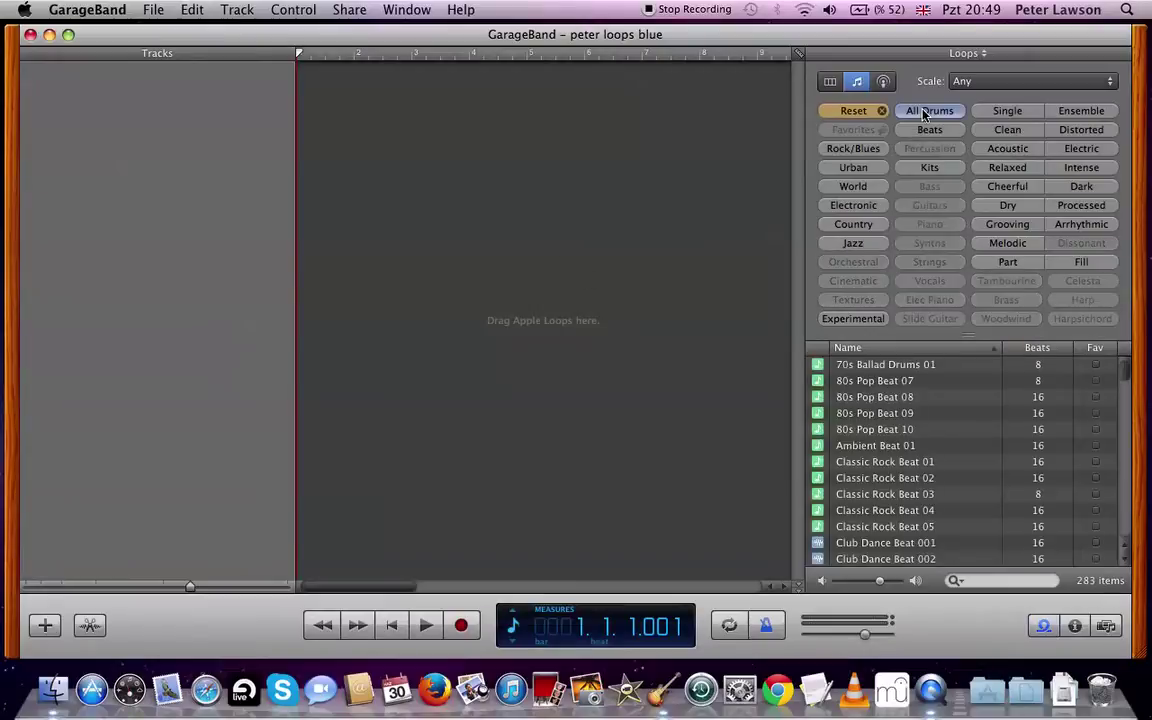
{"action": "scroll", "coordinate": [884, 463], "scroll_direction": "down", "scroll_amount": 2}
{"action": "scroll", "coordinate": [884, 463], "scroll_direction": "down", "scroll_amount": 10}
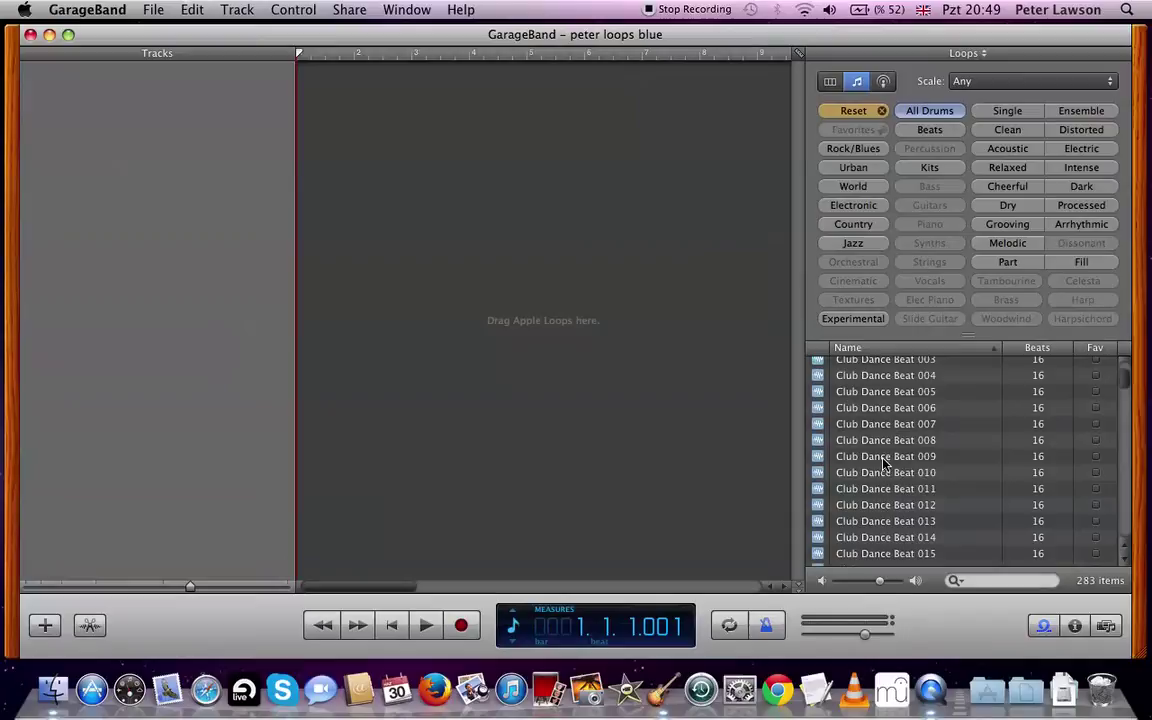
{"action": "scroll", "coordinate": [884, 463], "scroll_direction": "up", "scroll_amount": 7}
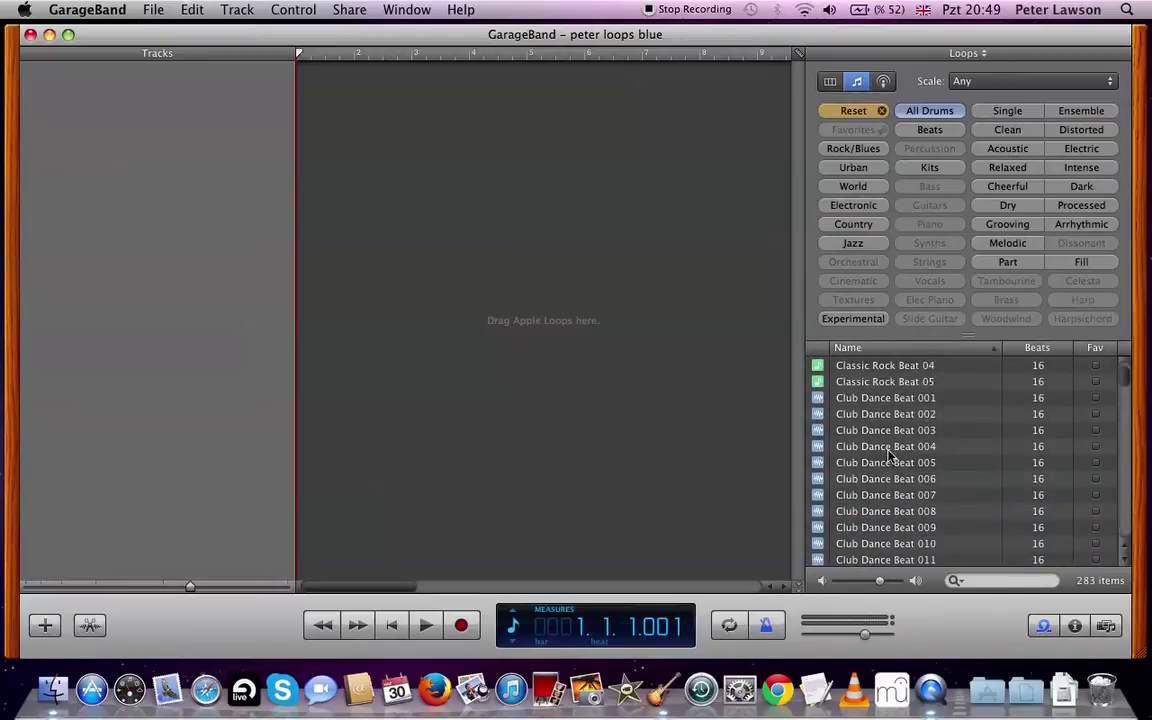
Step: Audition Club Dance Beats 003, 004 and 006, adding 004 at the song start
{"action": "left_click", "coordinate": [887, 447]}
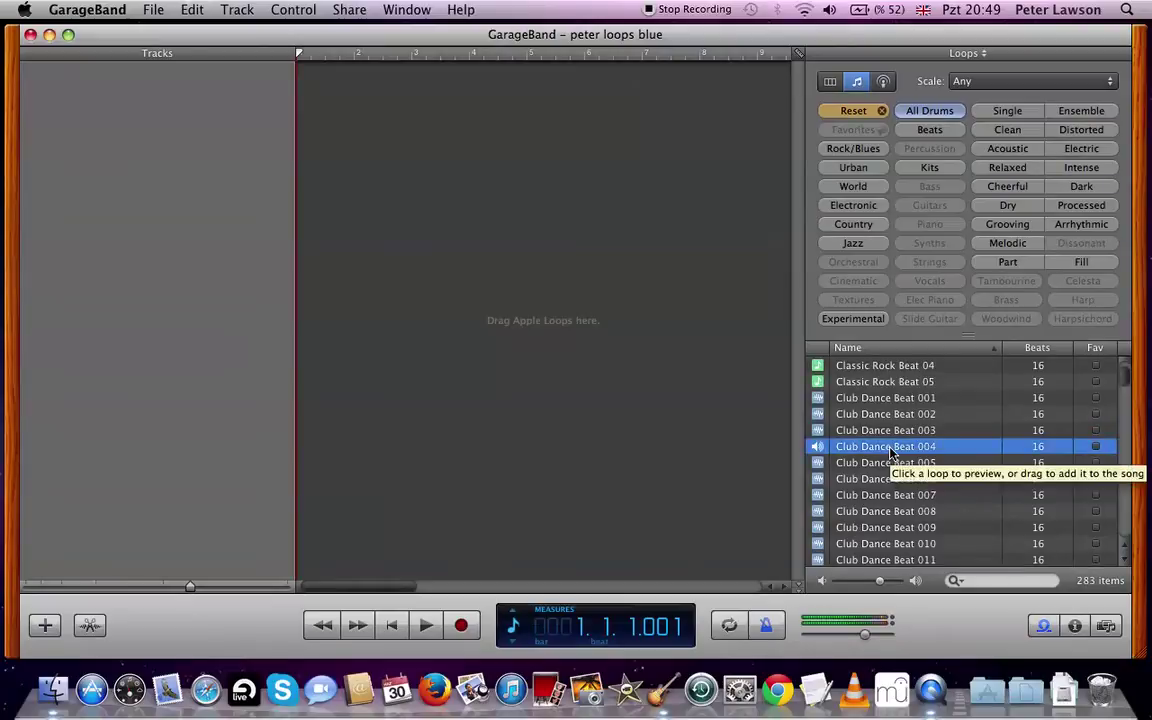
{"action": "left_click", "coordinate": [873, 436]}
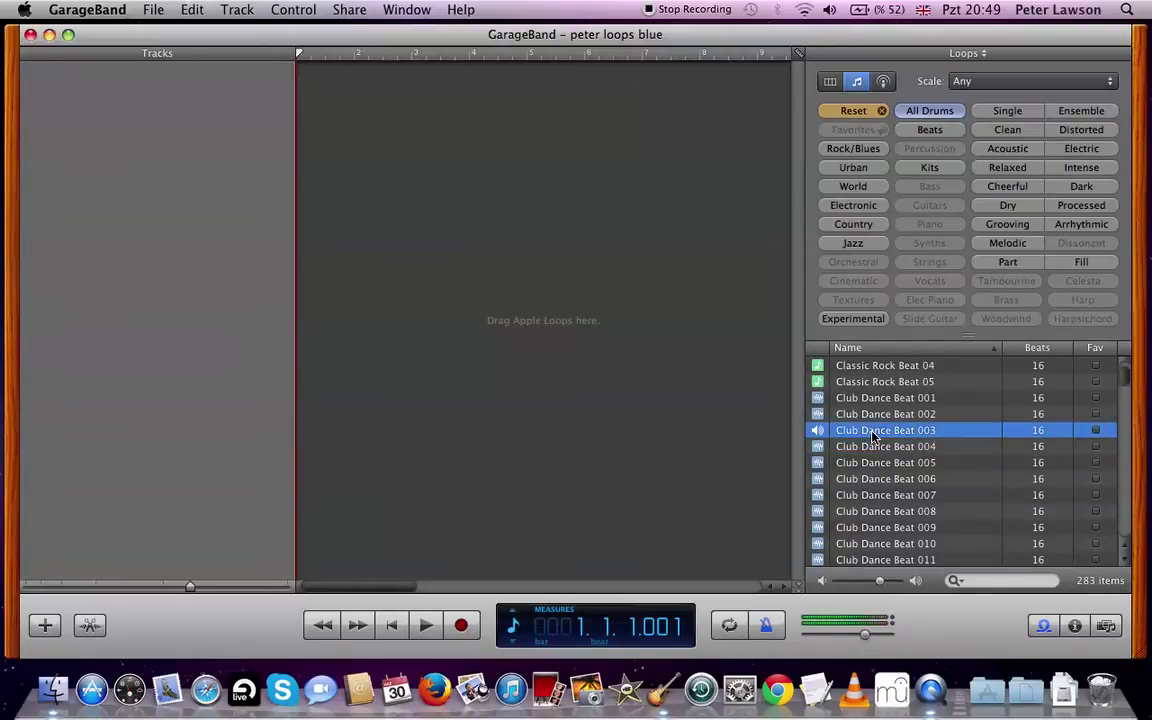
{"action": "left_click", "coordinate": [883, 480]}
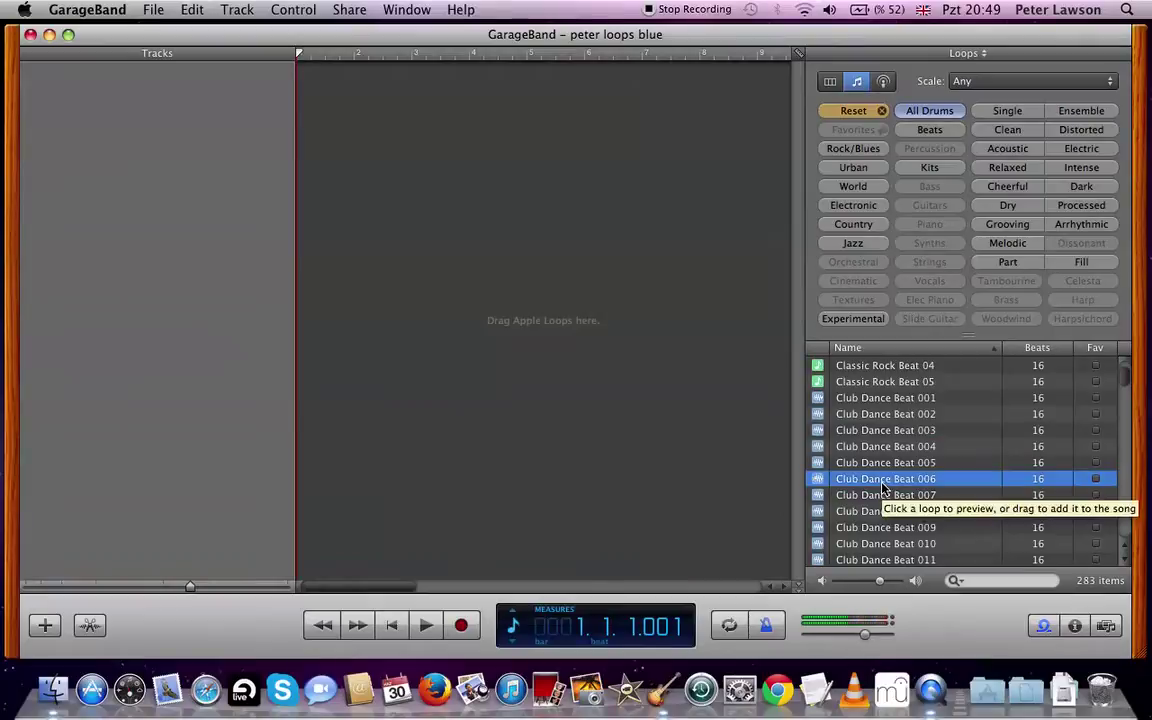
{"action": "left_click", "coordinate": [883, 488]}
{"action": "left_click", "coordinate": [883, 450]}
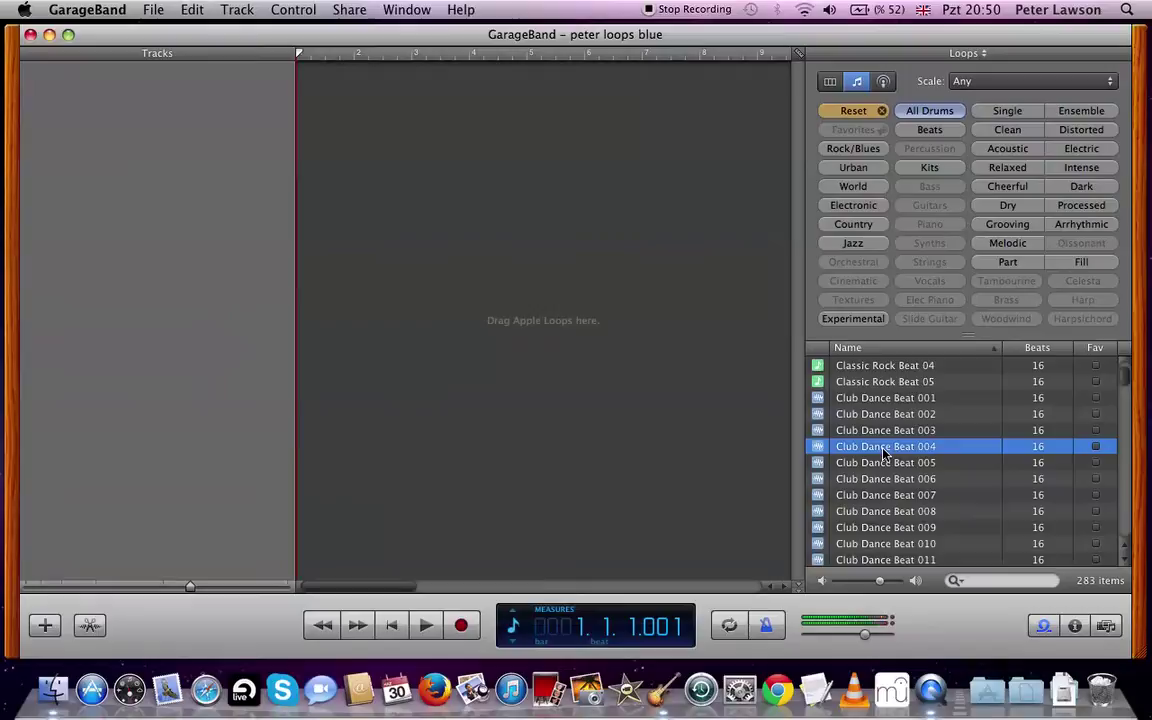
{"action": "left_click_drag", "start_coordinate": [886, 453], "coordinate": [295, 127]}
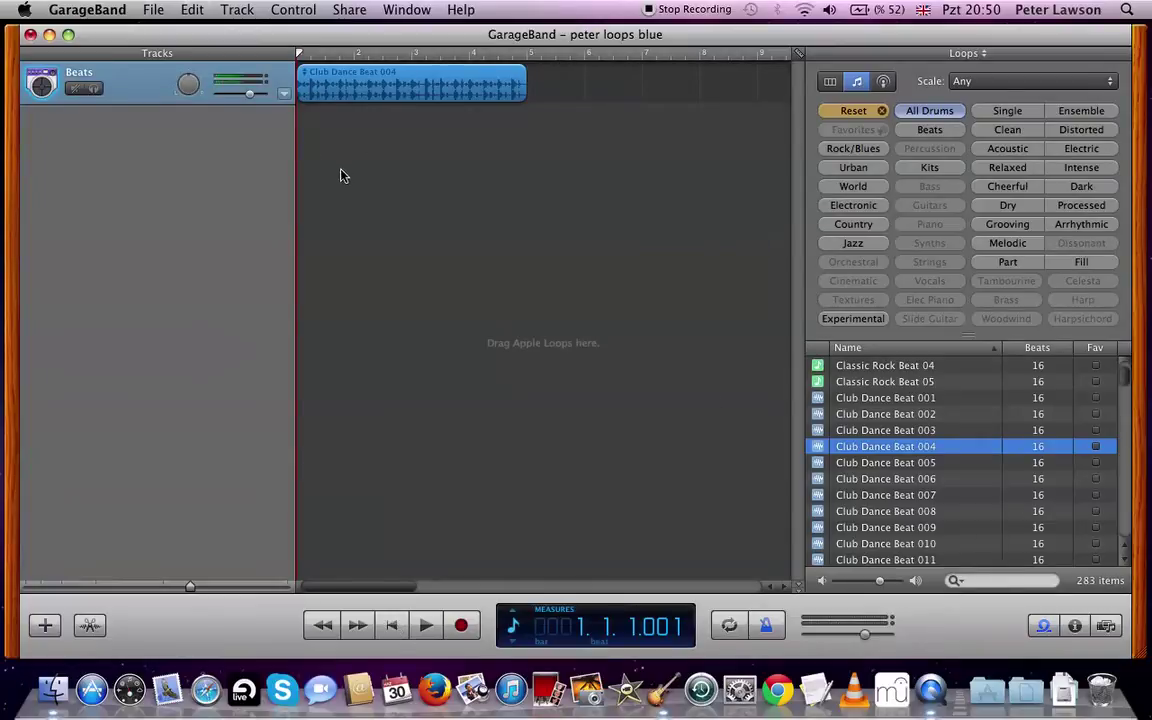
Step: Scrub the playhead across the first bars of the Club Dance Beat 004 region
{"action": "left_click", "coordinate": [311, 53]}
{"action": "left_click_drag", "start_coordinate": [340, 55], "coordinate": [295, 60]}
{"action": "key", "text": "Right"}
Step: Play the Beats track from the beginning, stop, and return to the start
{"action": "left_click", "coordinate": [390, 625]}
{"action": "key", "text": "space"}
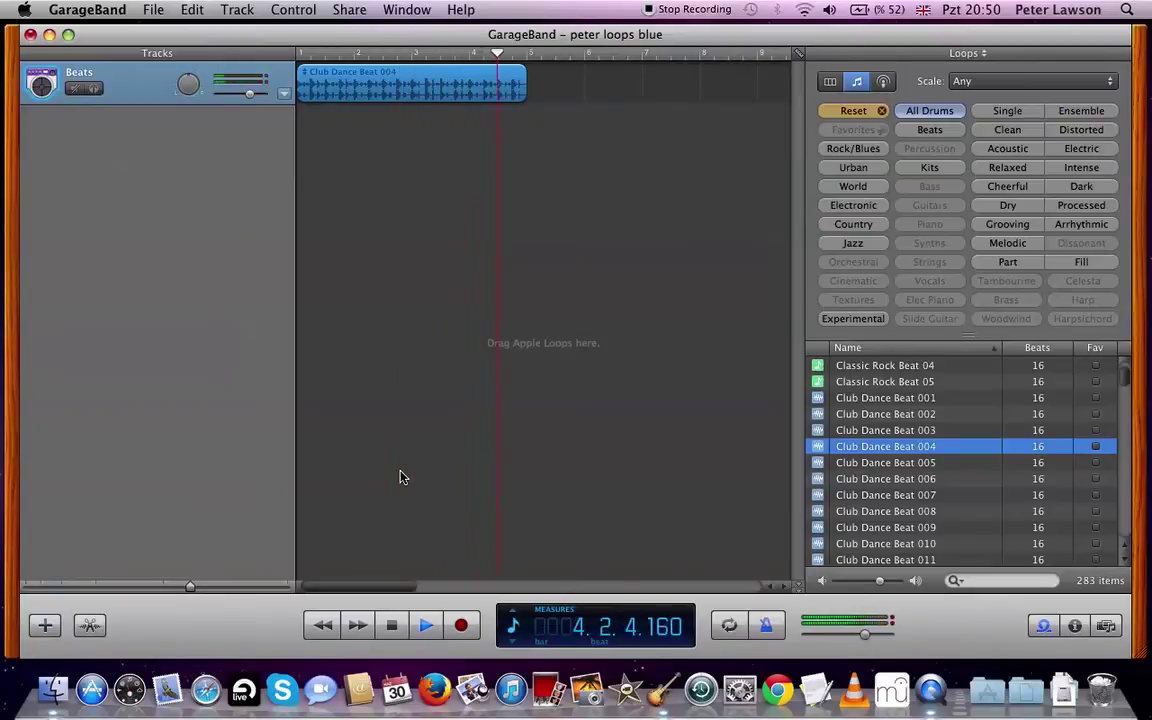
{"action": "key", "text": "space"}
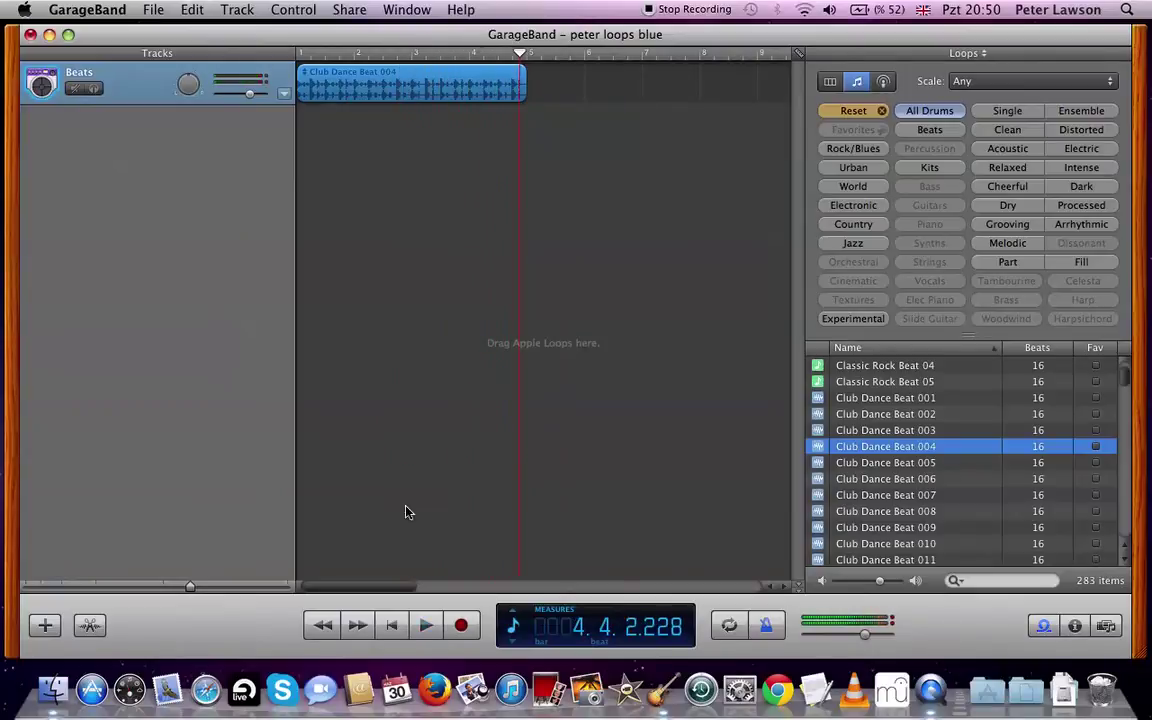
{"action": "left_click", "coordinate": [392, 625]}
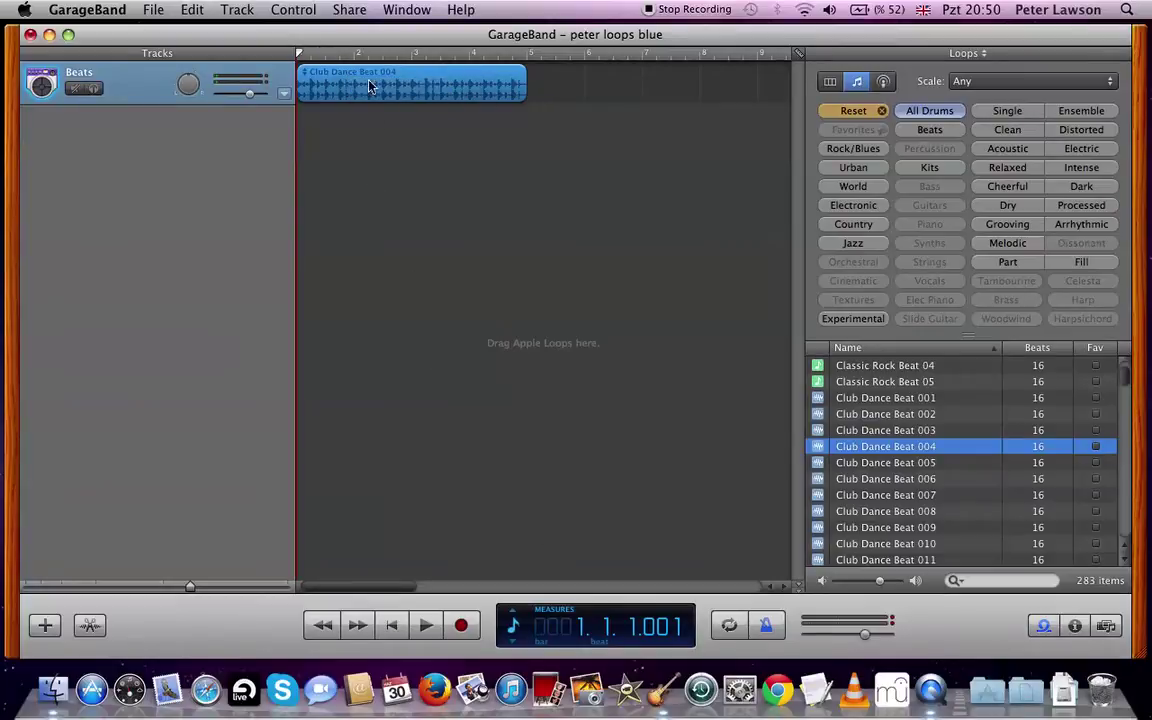
Step: Copy the Club Dance Beat 004 region and paste a copy at bar 5
{"action": "left_click", "coordinate": [394, 348]}
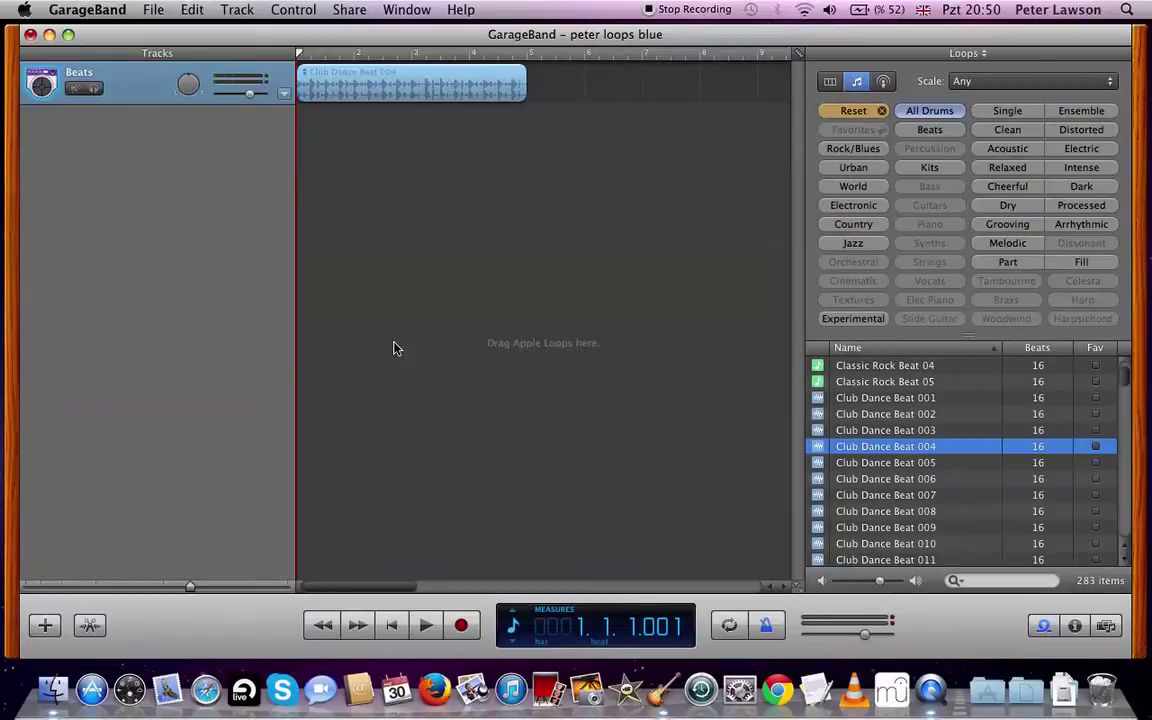
{"action": "left_click", "coordinate": [335, 93]}
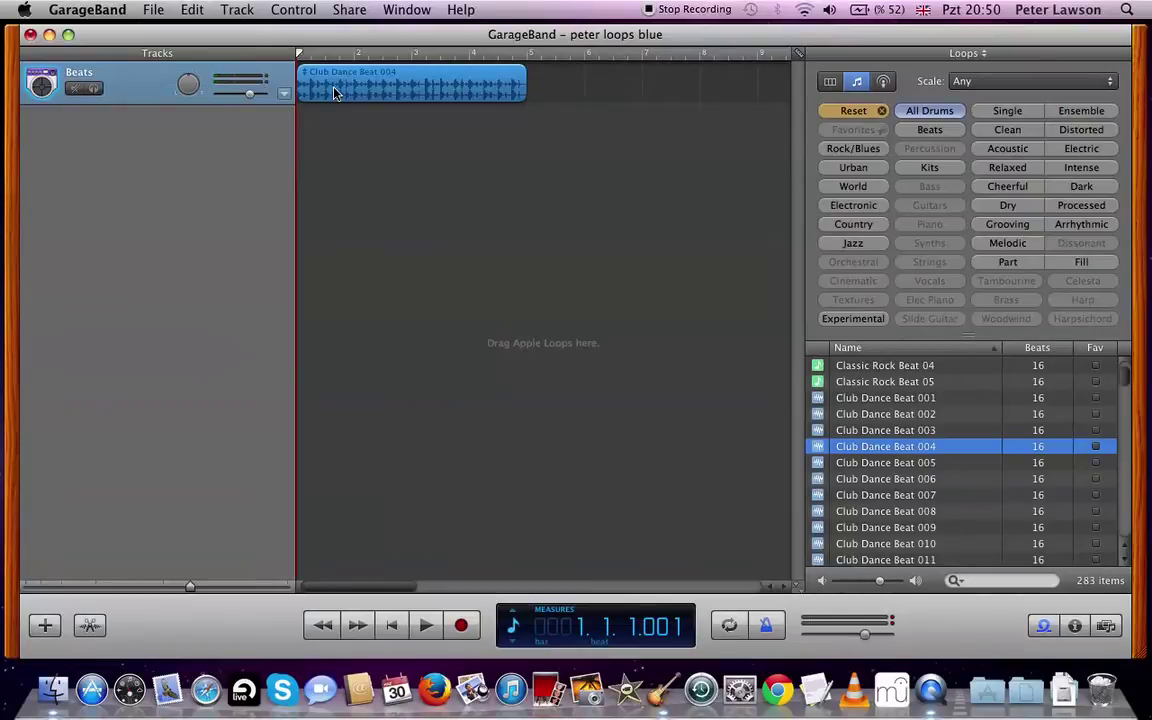
{"action": "left_click", "coordinate": [359, 164]}
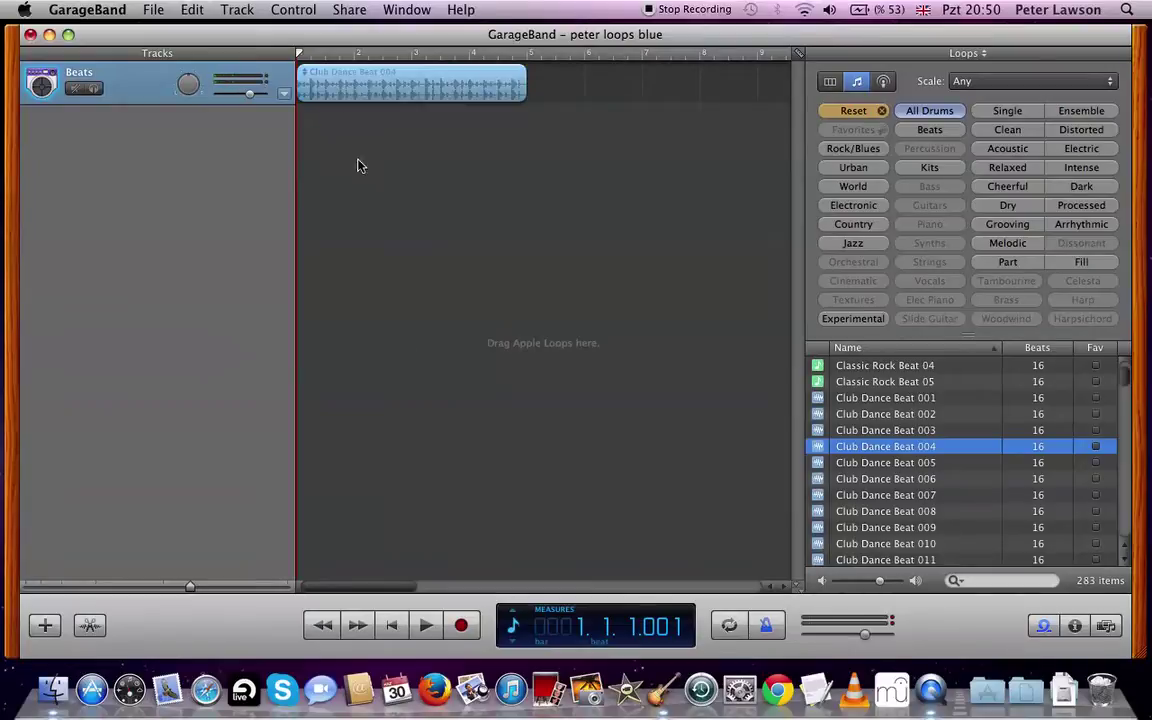
{"action": "left_click", "coordinate": [327, 92]}
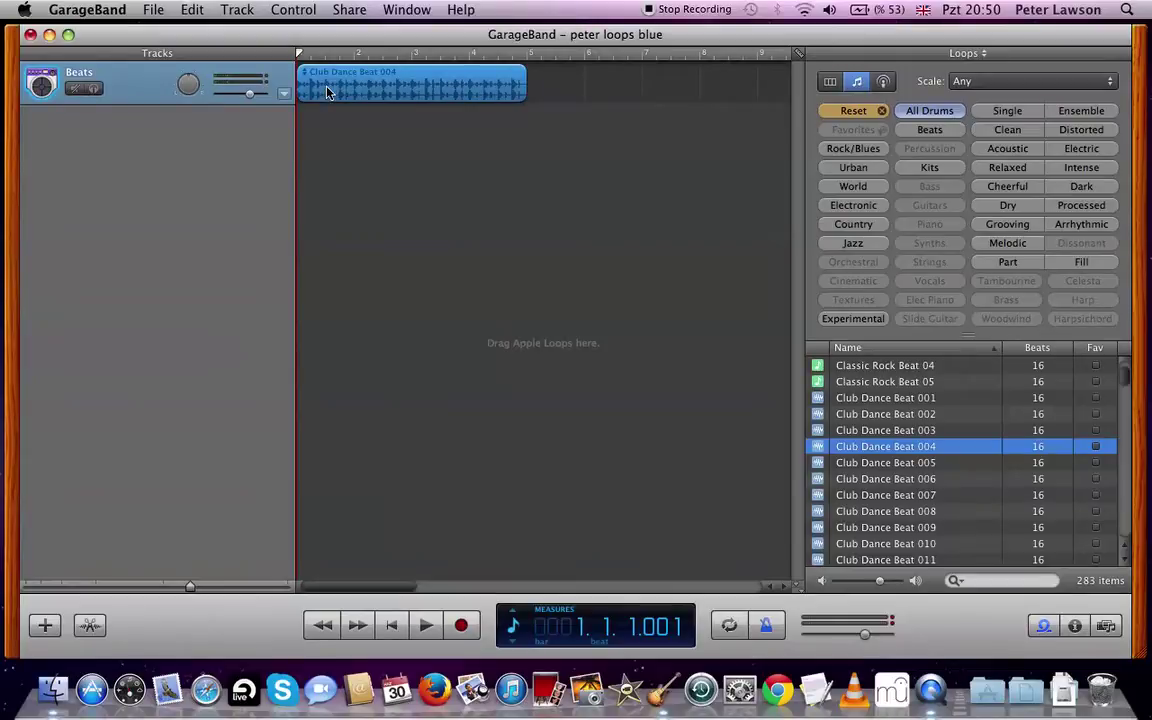
{"action": "left_click_drag", "start_coordinate": [300, 53], "coordinate": [513, 62]}
{"action": "left_click", "coordinate": [527, 55]}
{"action": "key", "text": "super+c"}
{"action": "key", "text": "super+v"}
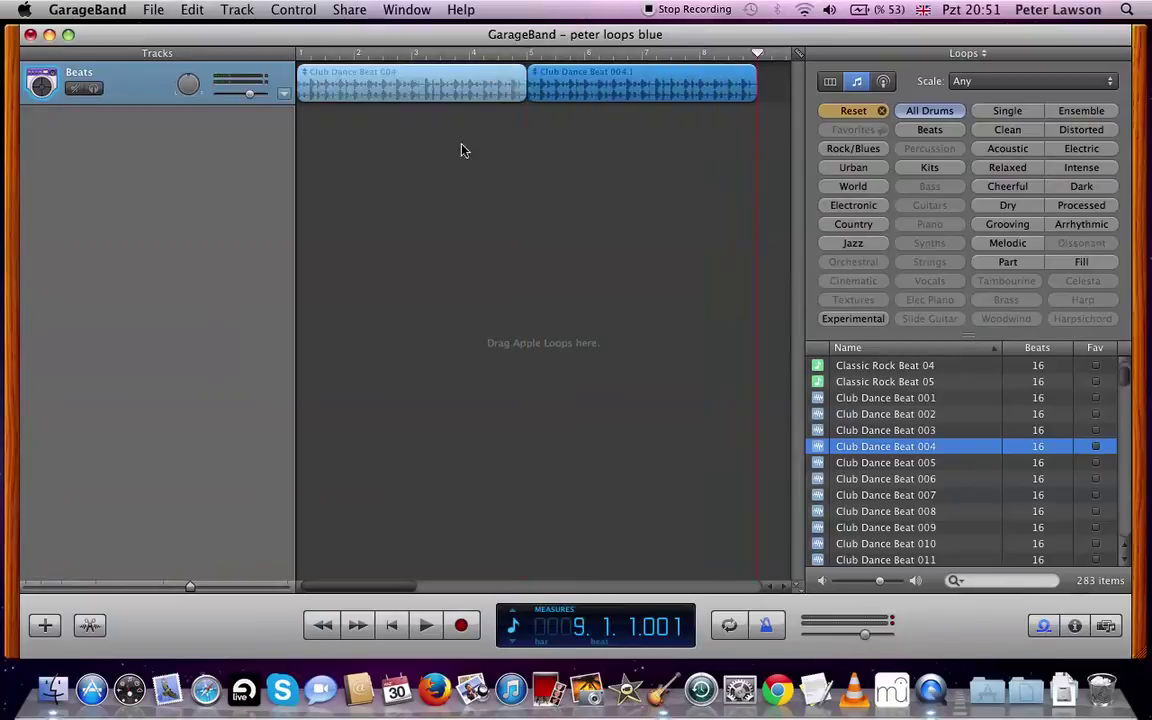
Step: Paste another Club Dance Beat 004 copy at bar 9 and return to the song start
{"action": "left_click", "coordinate": [365, 90]}
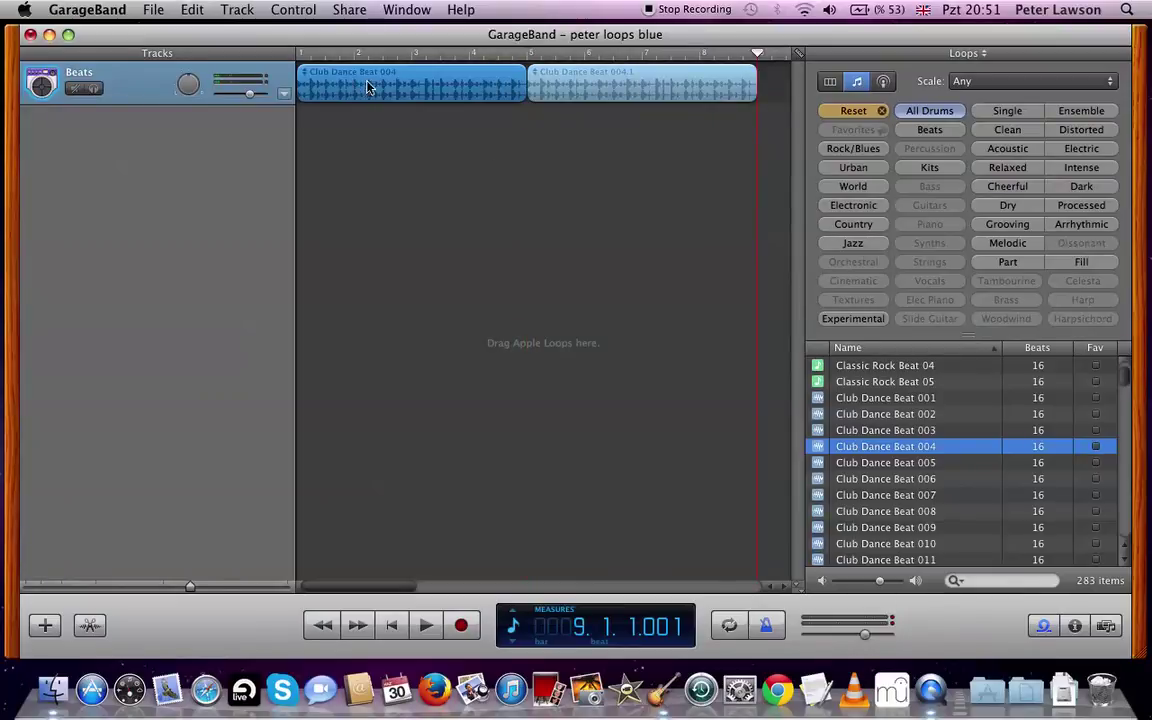
{"action": "left_click", "coordinate": [527, 52]}
{"action": "left_click", "coordinate": [563, 92]}
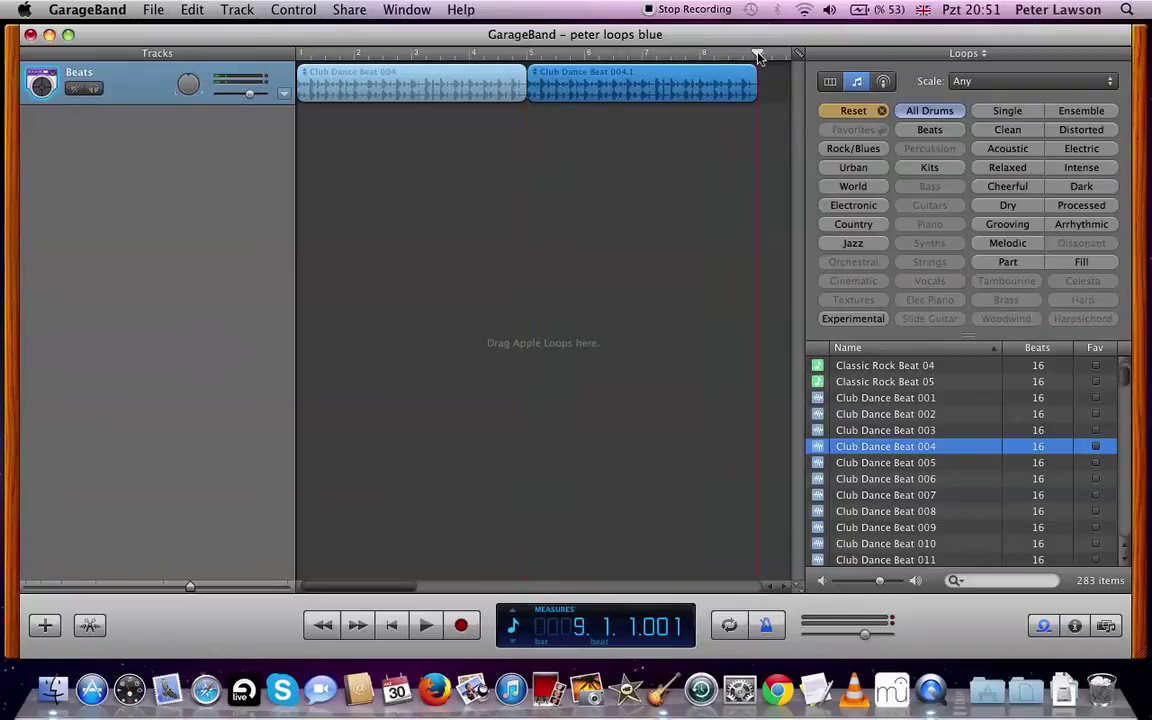
{"action": "key", "text": "super+v"}
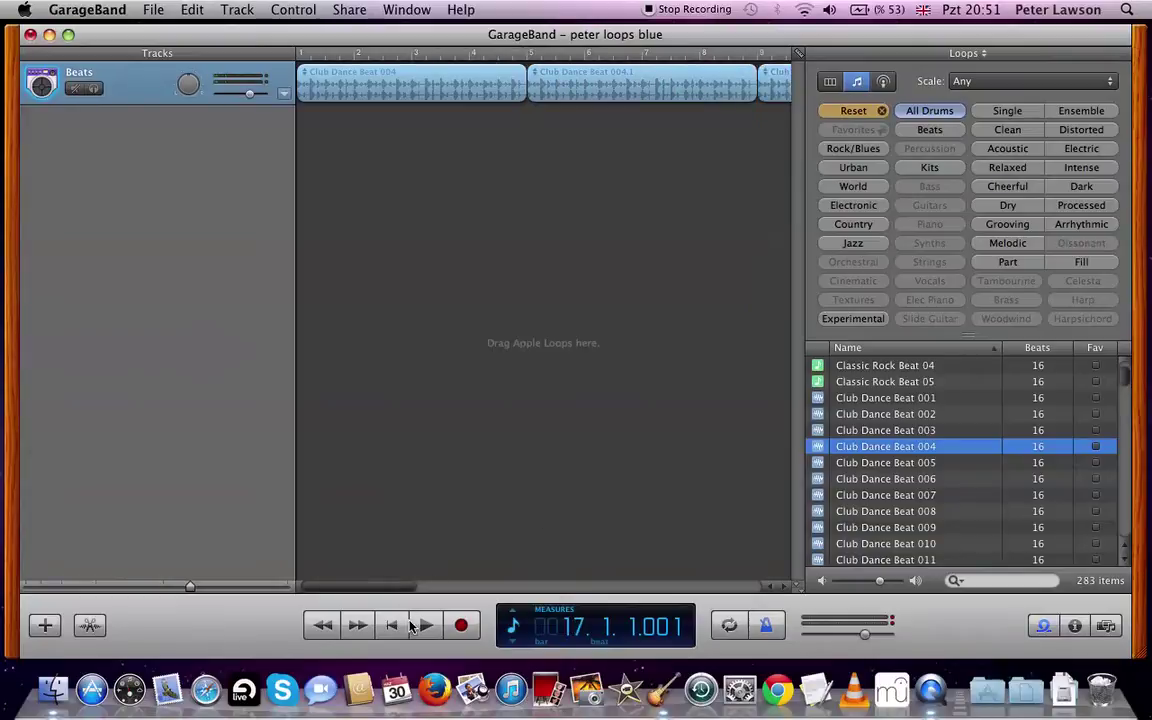
{"action": "mouse_move", "coordinate": [400, 587]}
{"action": "left_mouse_down"}
{"action": "mouse_move", "coordinate": [543, 578]}
{"action": "mouse_move", "coordinate": [378, 581]}
{"action": "left_mouse_up"}
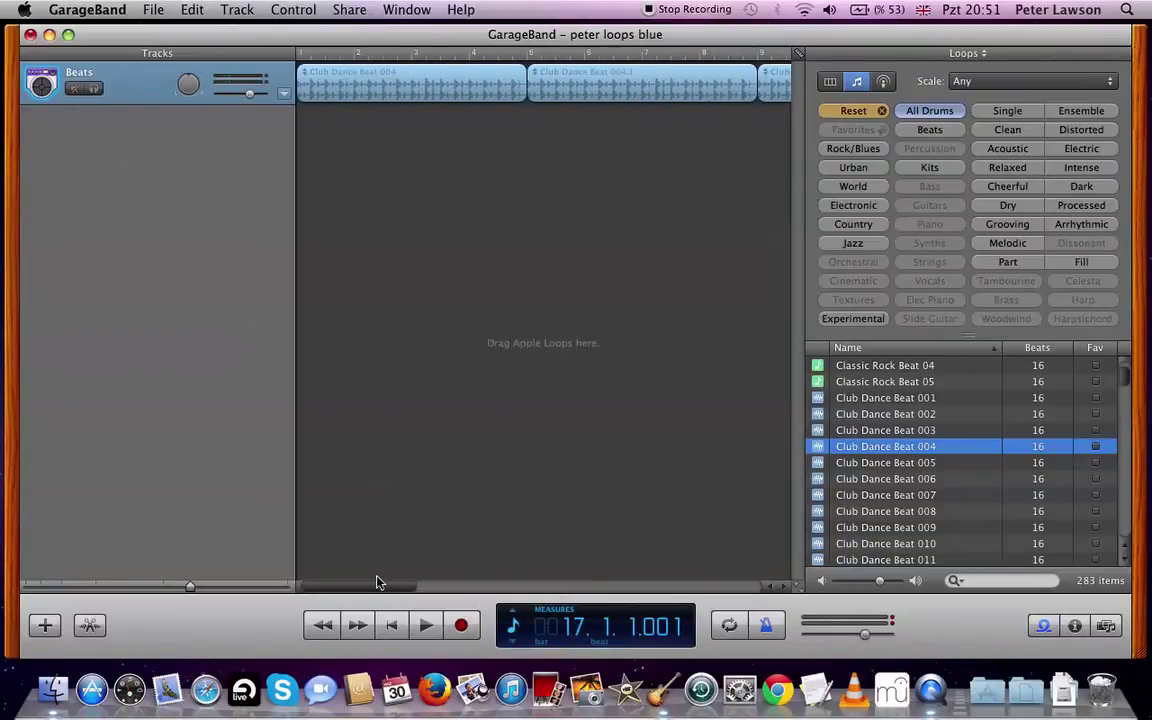
{"action": "left_click", "coordinate": [391, 627]}
{"action": "left_click", "coordinate": [928, 111]}
{"action": "left_click", "coordinate": [930, 187]}
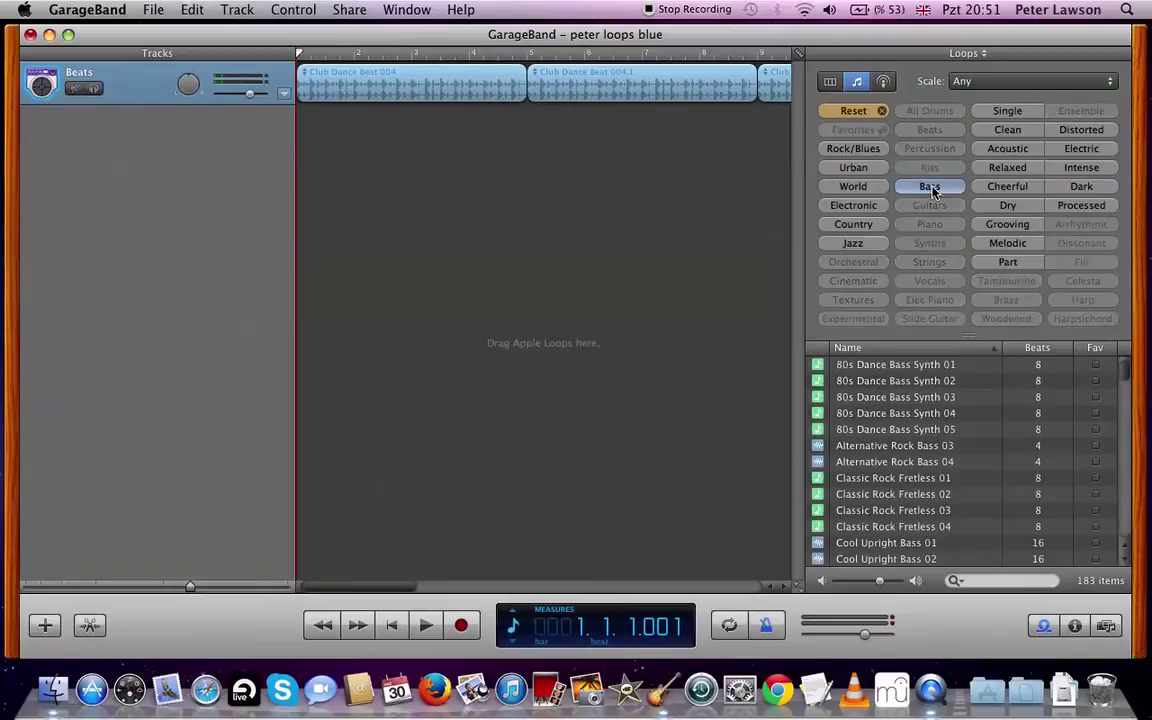
{"action": "scroll", "coordinate": [921, 478], "scroll_direction": "down", "scroll_amount": 3}
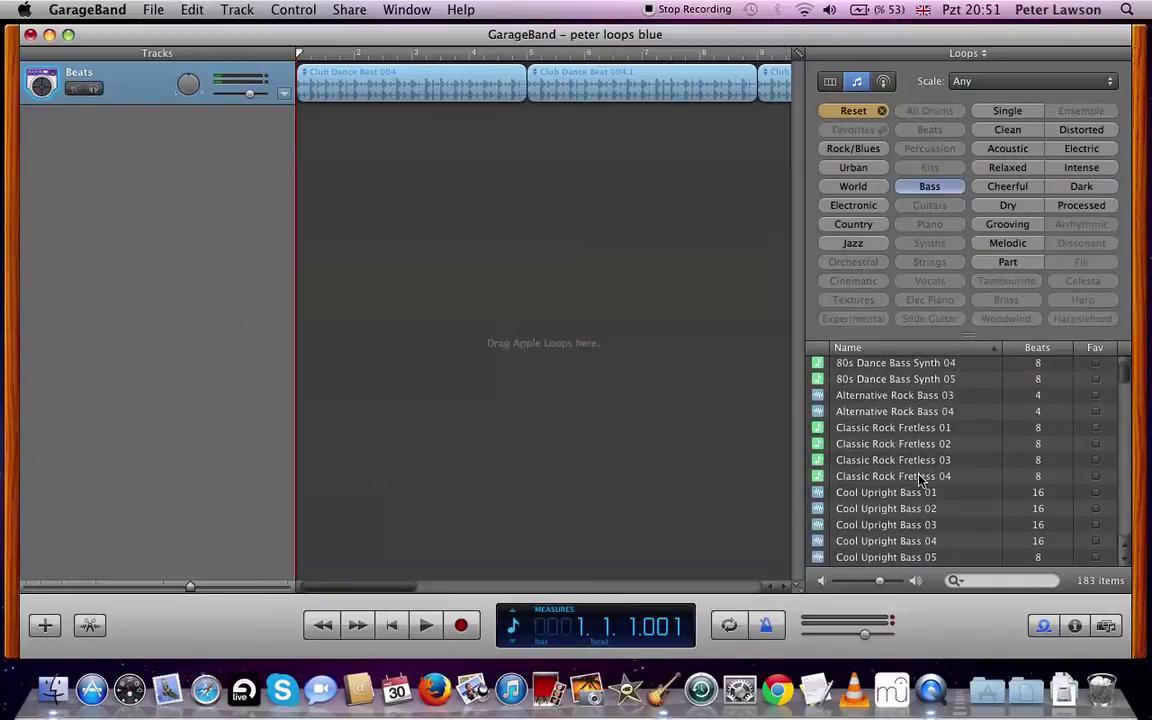
{"action": "left_click", "coordinate": [884, 427]}
{"action": "scroll", "coordinate": [886, 428], "scroll_direction": "down", "scroll_amount": 8}
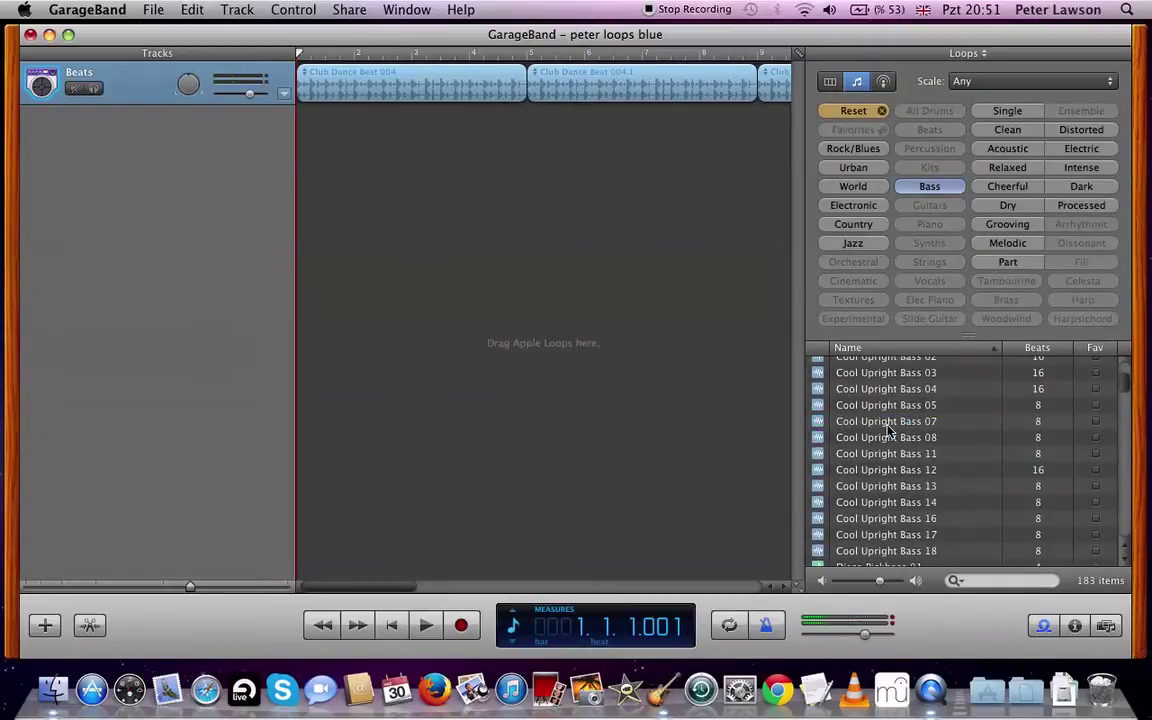
{"action": "scroll", "coordinate": [886, 440], "scroll_direction": "down", "scroll_amount": 9}
{"action": "left_click", "coordinate": [874, 477]}
{"action": "scroll", "coordinate": [876, 478], "scroll_direction": "down", "scroll_amount": 8}
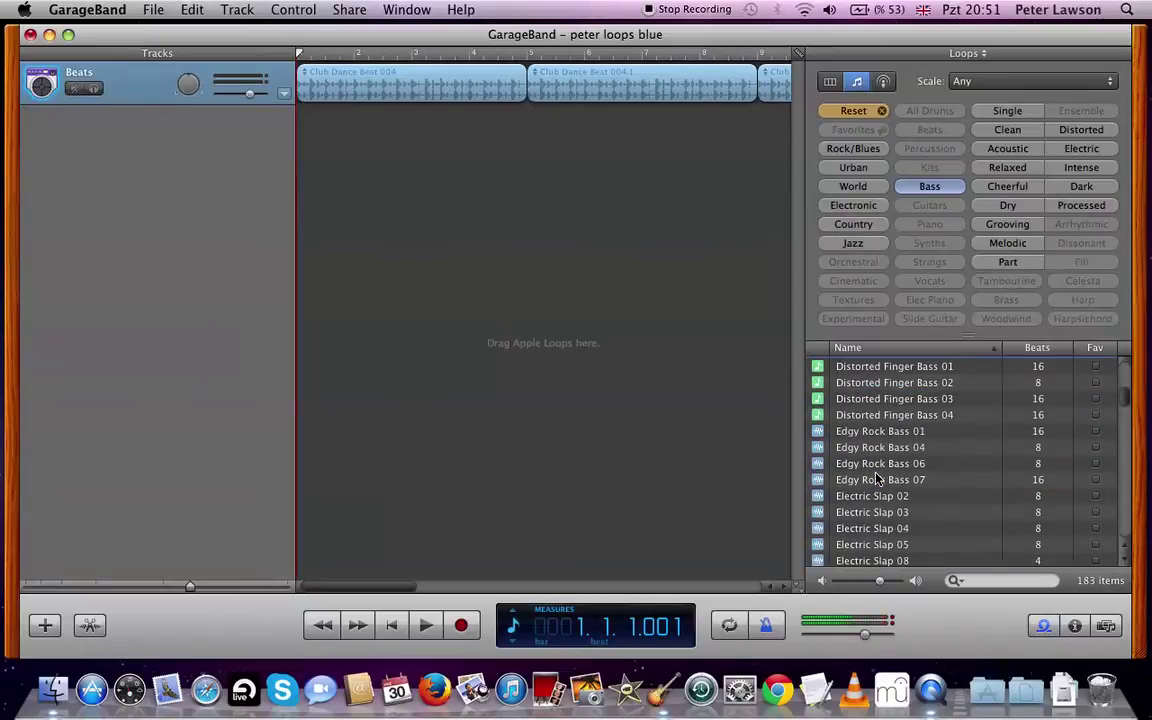
{"action": "left_click", "coordinate": [877, 481]}
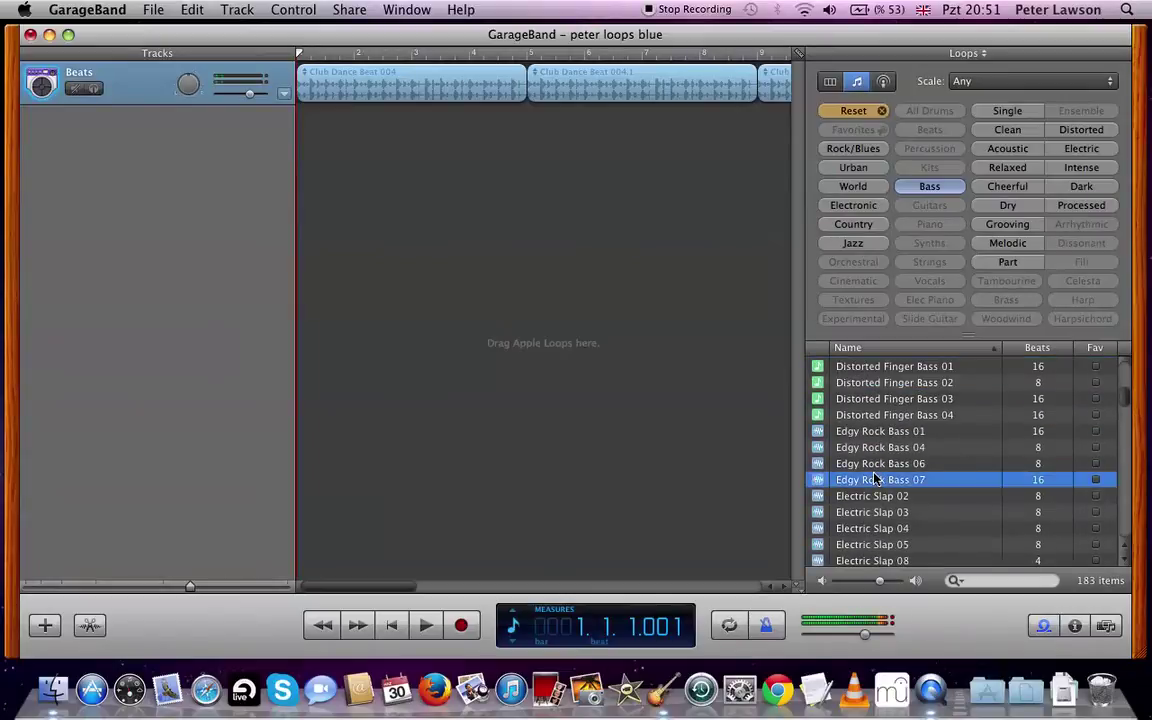
{"action": "scroll", "coordinate": [874, 479], "scroll_direction": "up", "scroll_amount": 10}
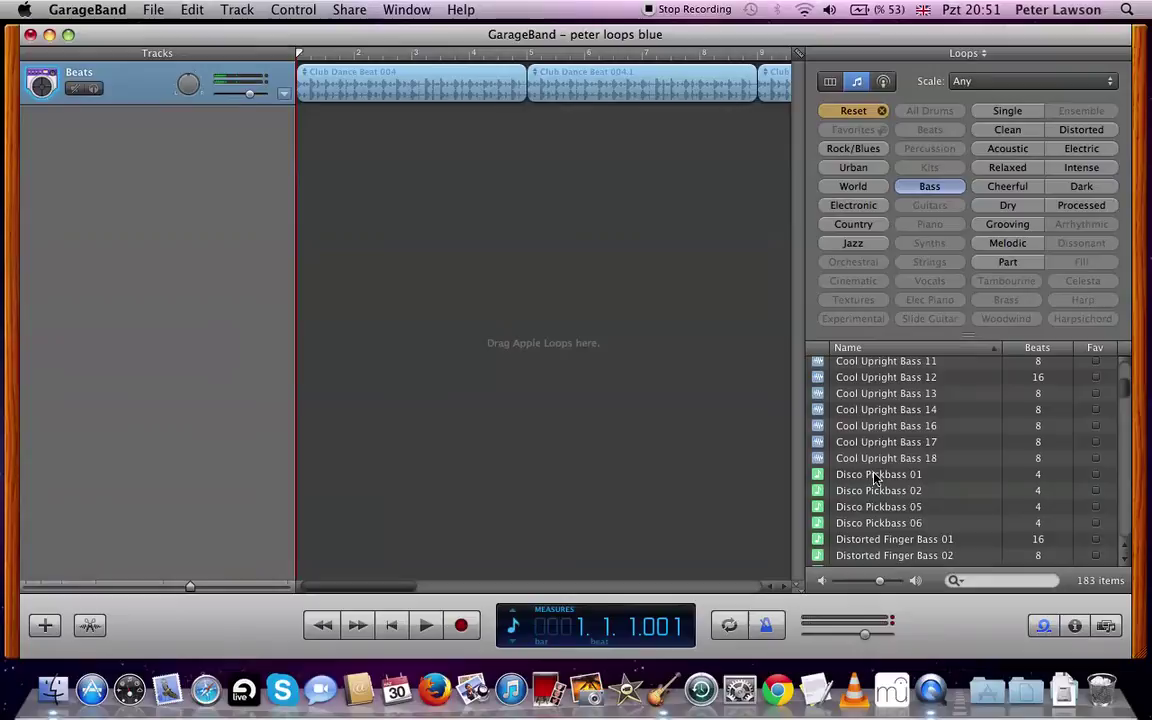
{"action": "scroll", "coordinate": [874, 479], "scroll_direction": "up", "scroll_amount": 2}
{"action": "scroll", "coordinate": [874, 479], "scroll_direction": "down", "scroll_amount": 10}
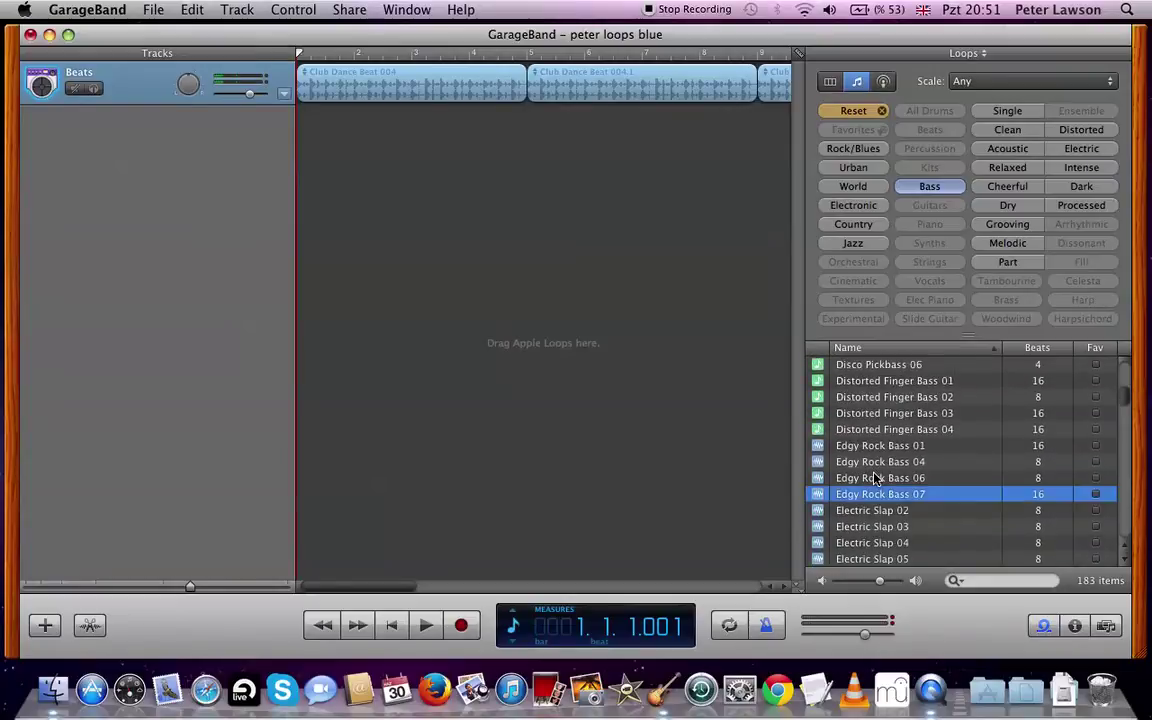
{"action": "scroll", "coordinate": [874, 479], "scroll_direction": "down", "scroll_amount": 1}
{"action": "left_click", "coordinate": [872, 511]}
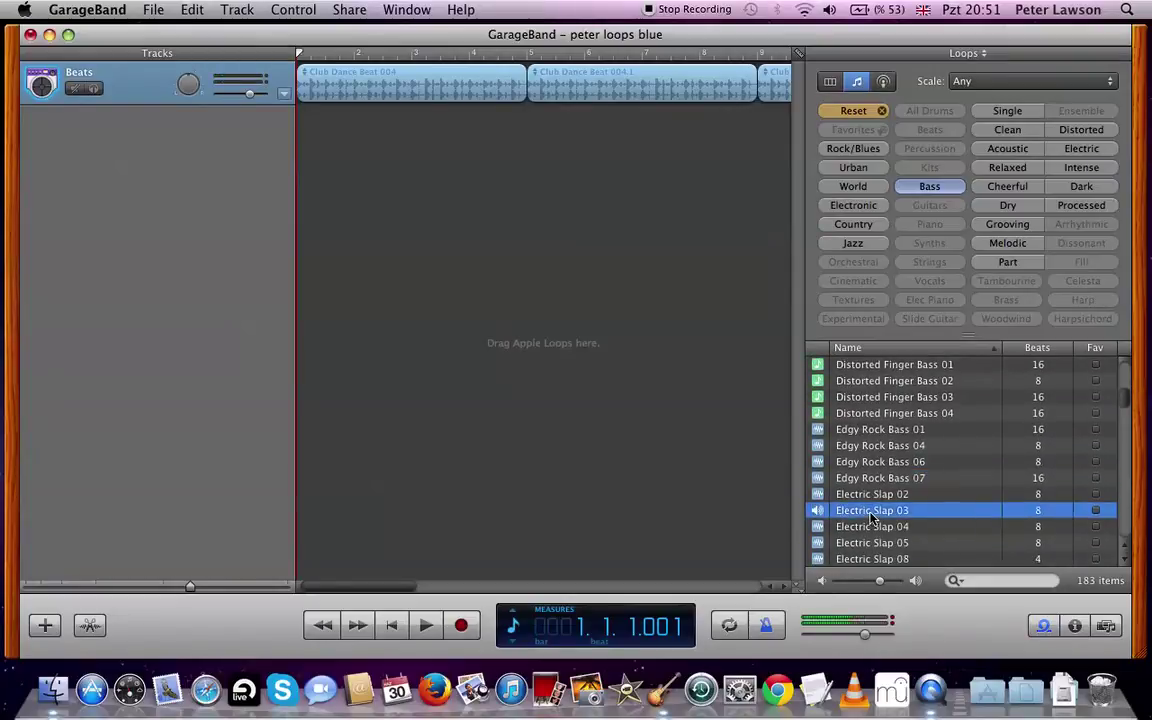
{"action": "left_click_drag", "start_coordinate": [872, 514], "coordinate": [532, 163]}
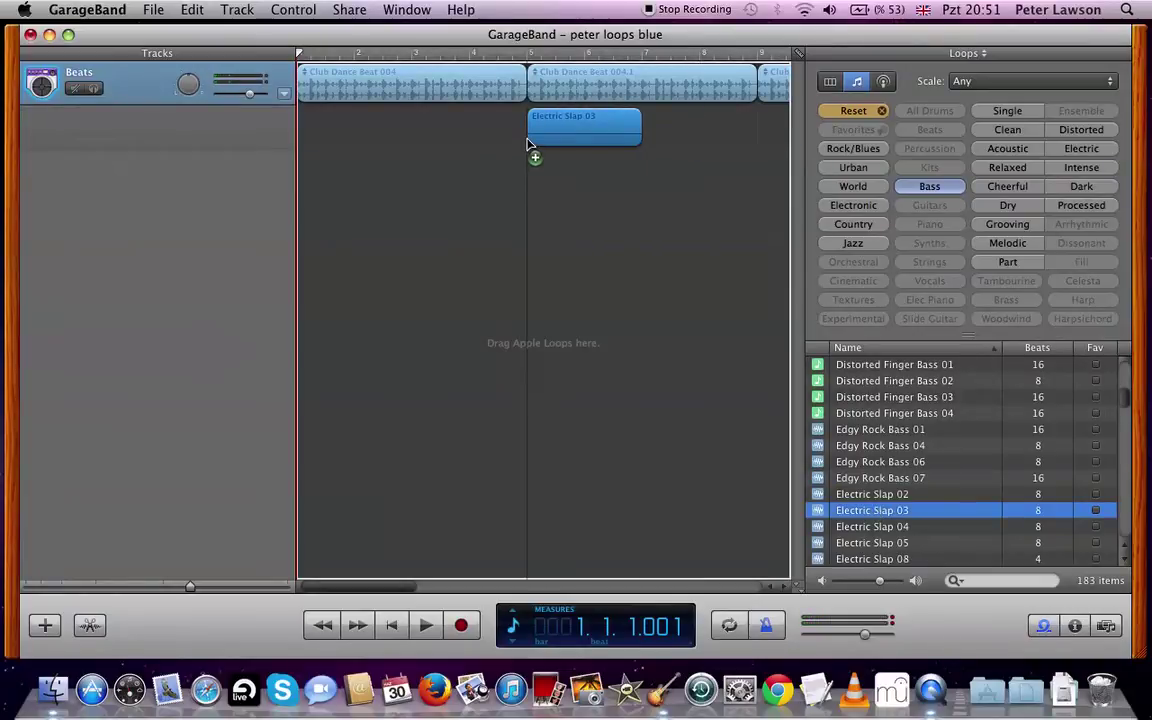
{"action": "left_click_drag", "start_coordinate": [528, 145], "coordinate": [530, 147]}
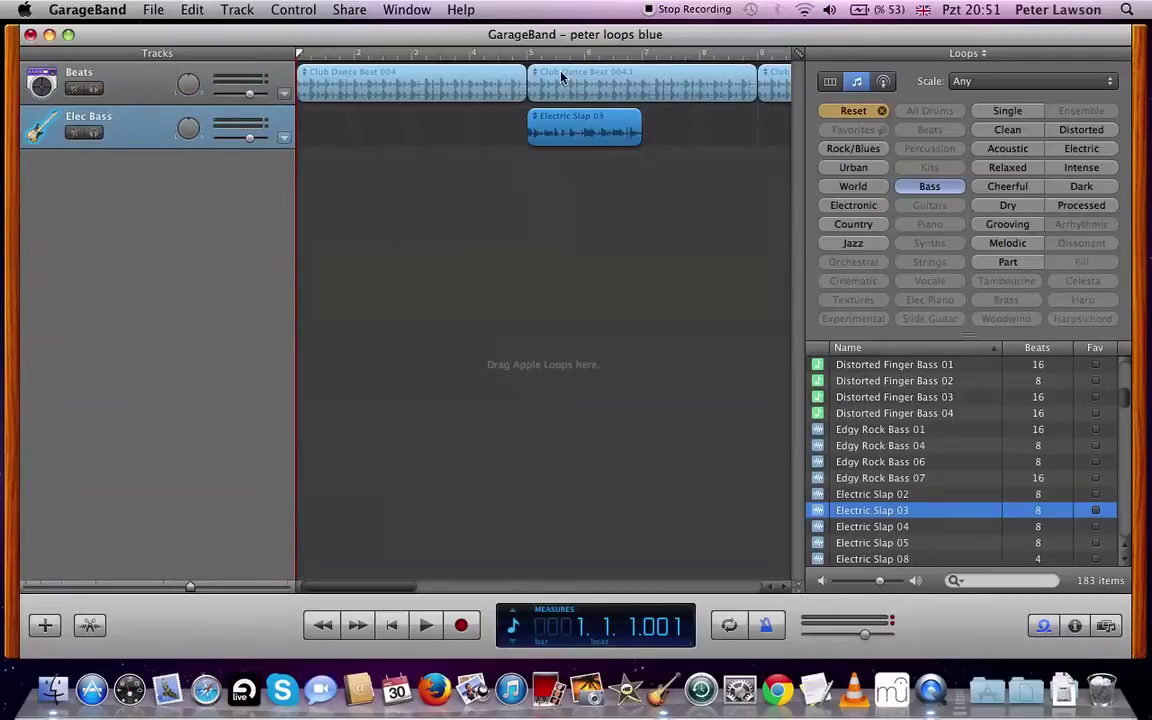
{"action": "left_click", "coordinate": [342, 90]}
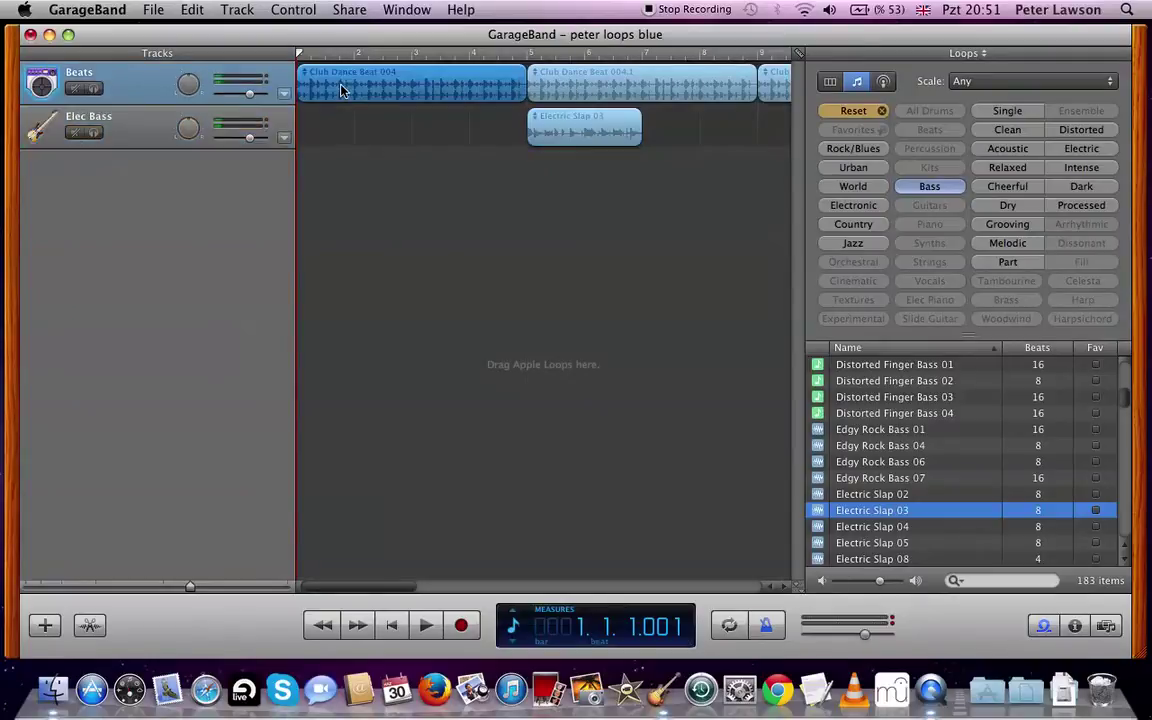
{"action": "left_click", "coordinate": [560, 133]}
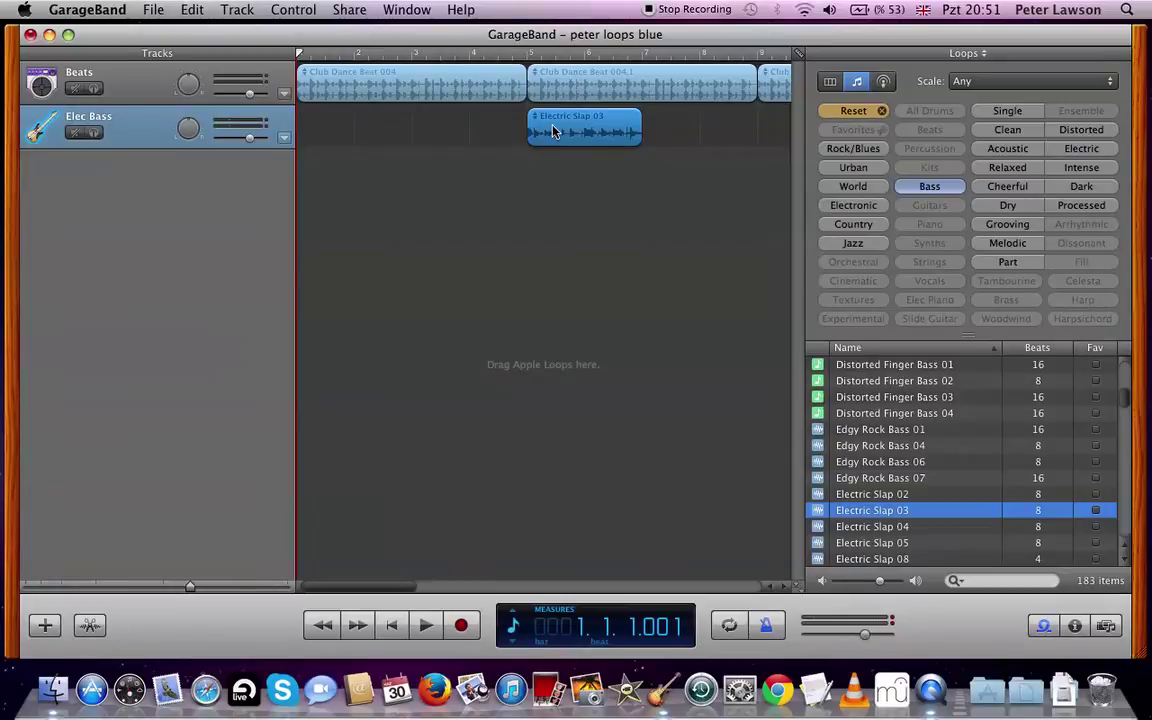
{"action": "left_click", "coordinate": [641, 55]}
{"action": "key", "text": "super+v"}
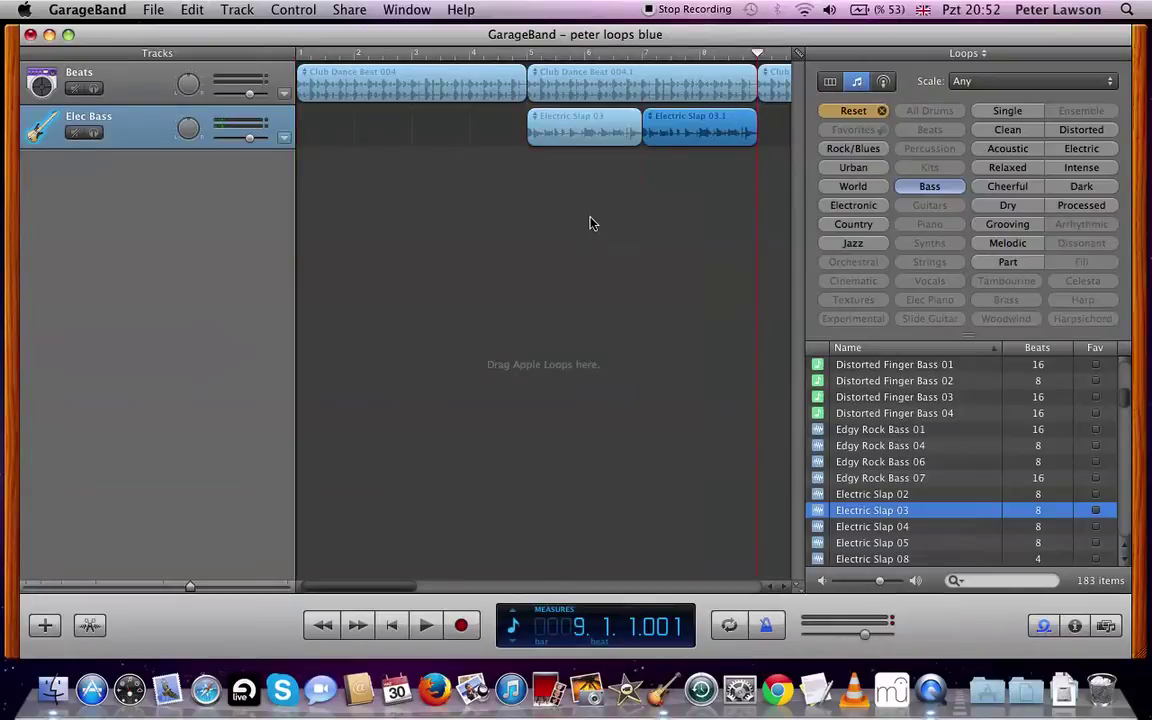
{"action": "key", "text": "super+z"}
{"action": "key", "text": "super+z"}
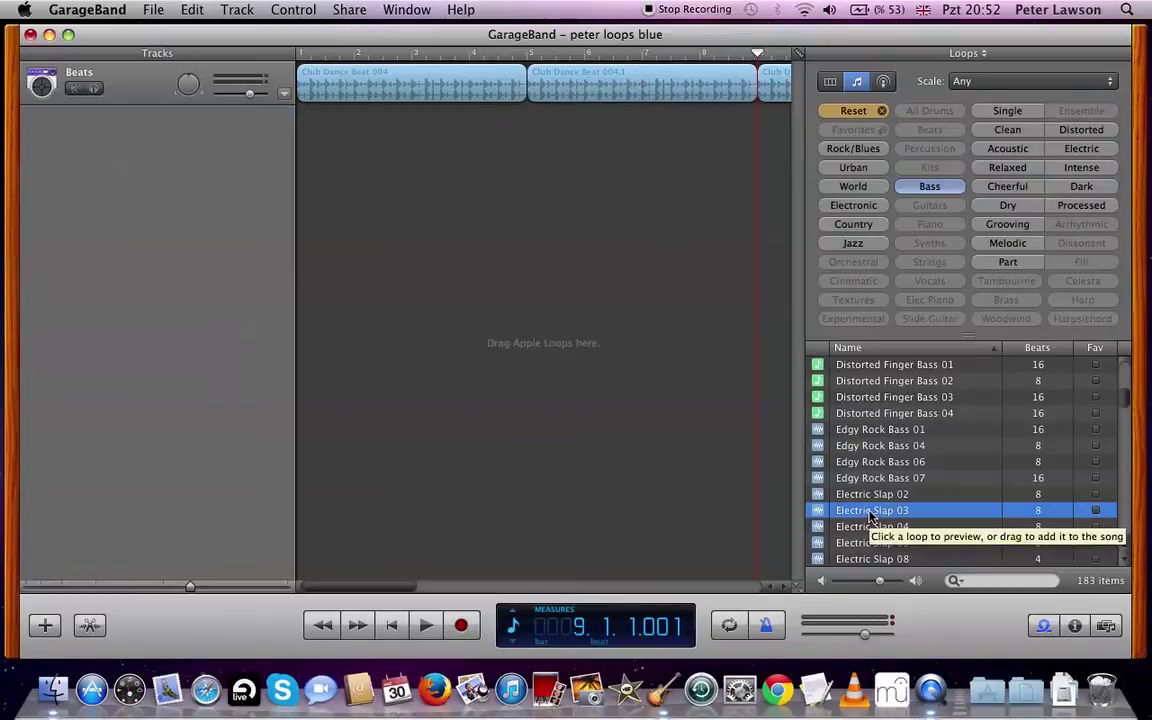
{"action": "left_click_drag", "start_coordinate": [870, 515], "coordinate": [532, 152]}
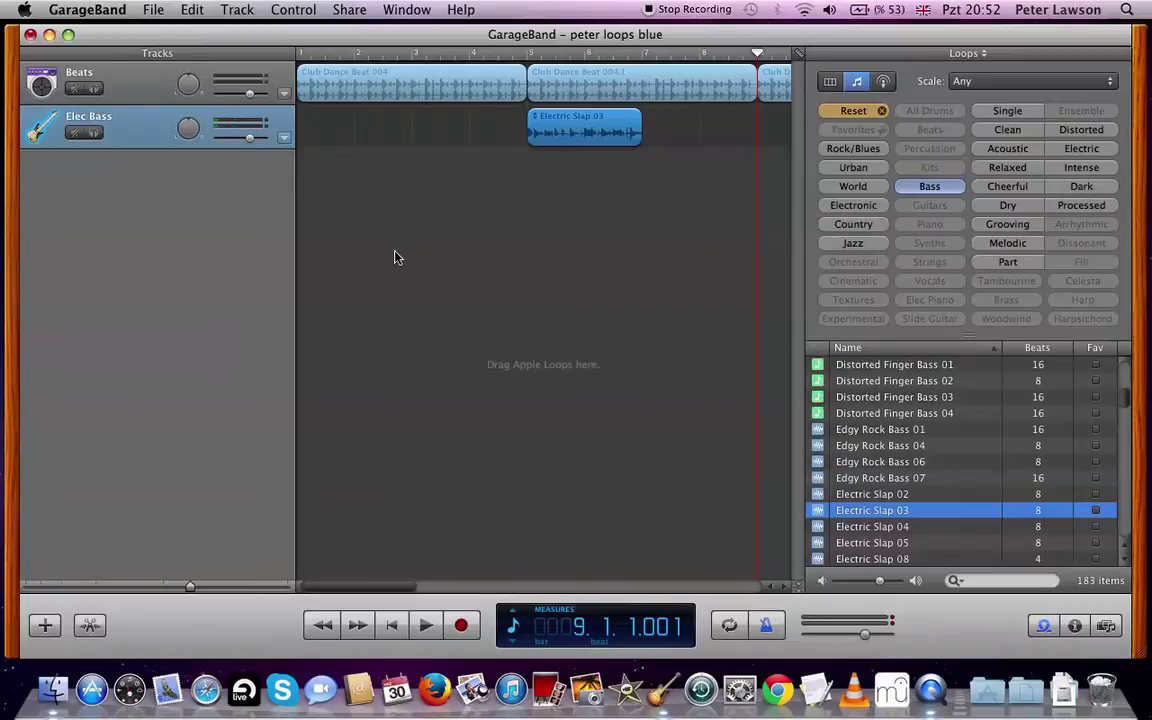
{"action": "key", "text": "super+z"}
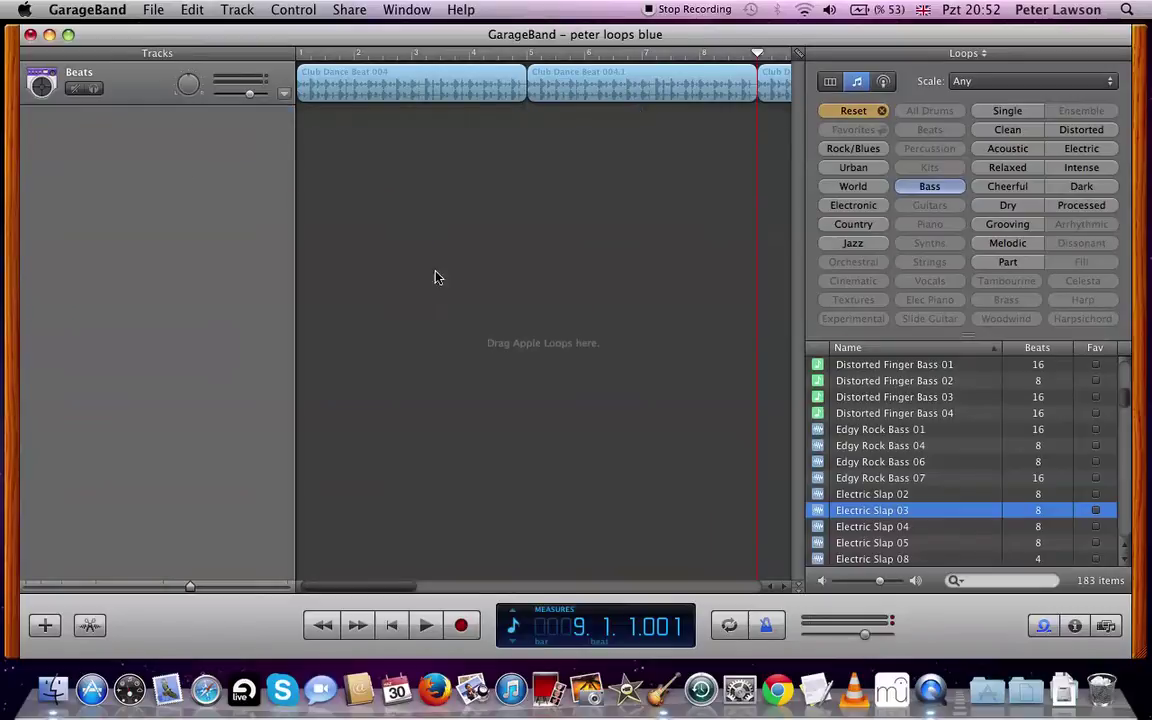
{"action": "left_click", "coordinate": [528, 52]}
{"action": "left_click_drag", "start_coordinate": [885, 517], "coordinate": [543, 88]}
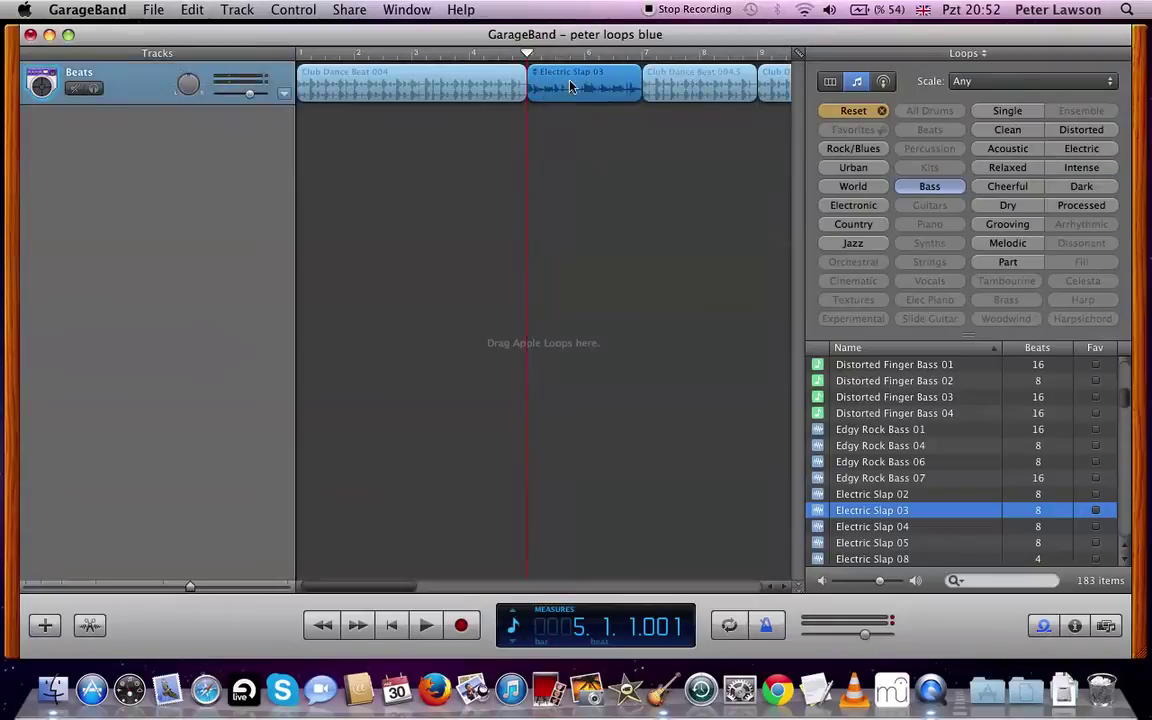
{"action": "left_click", "coordinate": [483, 54]}
{"action": "key", "text": "space"}
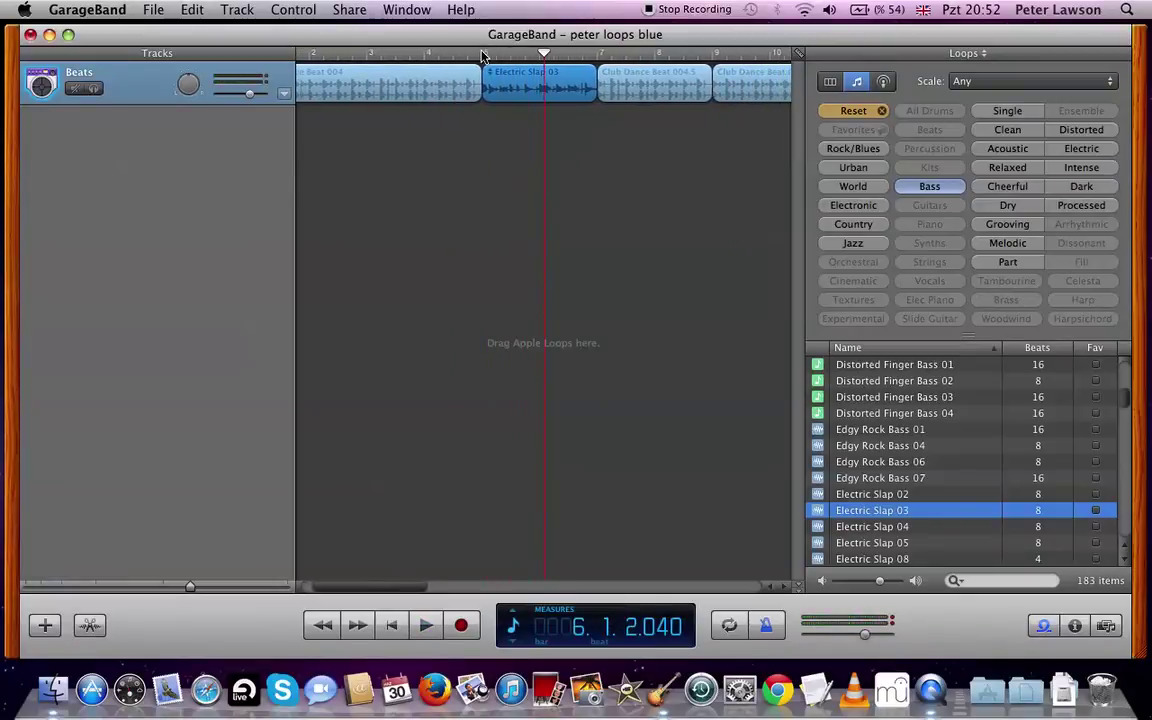
{"action": "key", "text": "super+z"}
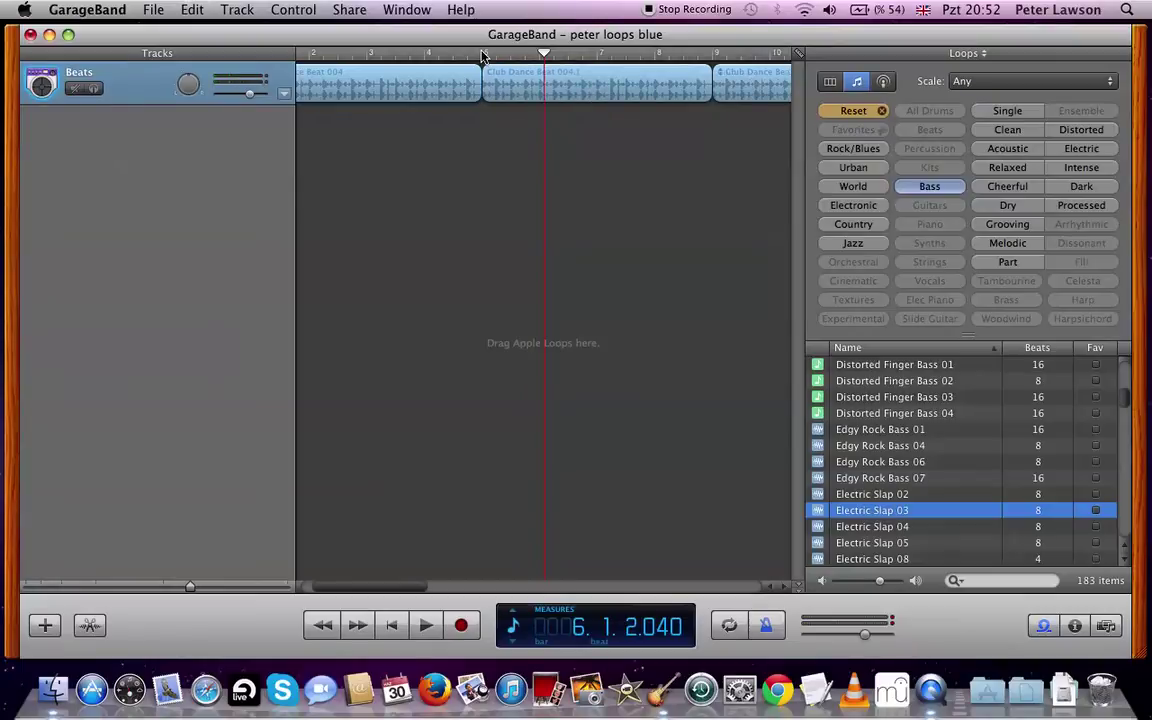
{"action": "left_click", "coordinate": [483, 57]}
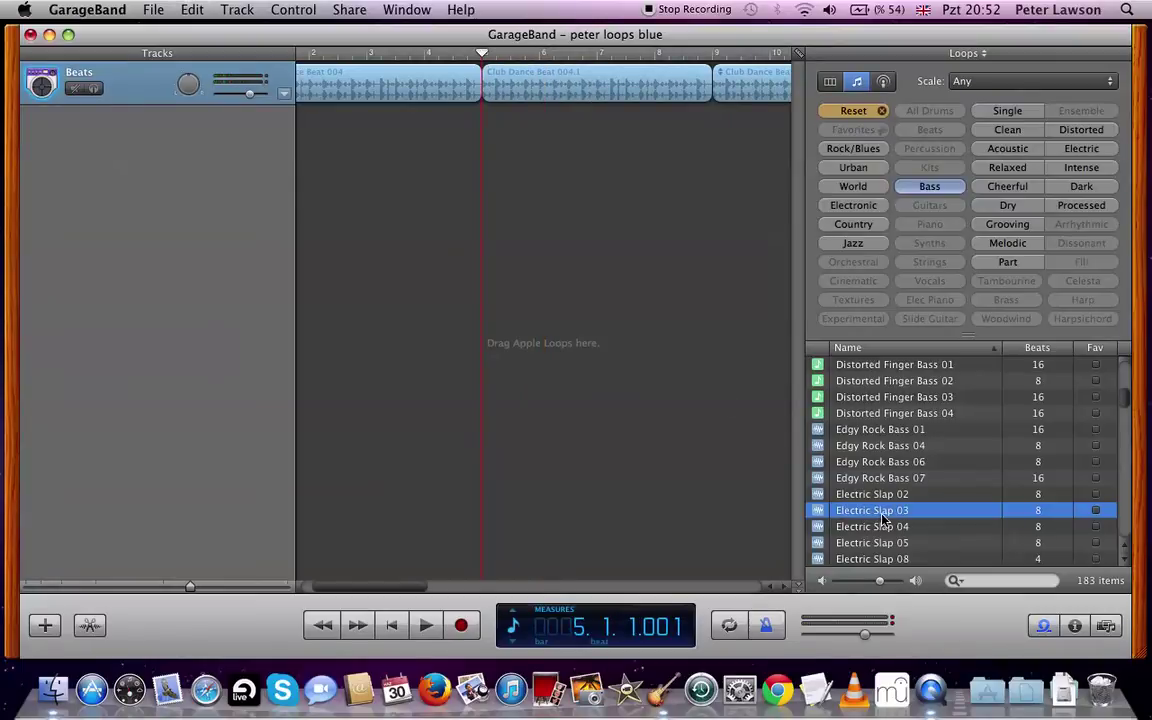
Step: Place Electric Slap 03 on a new bass track at bar 5 with a copy at bar 7
{"action": "left_click_drag", "start_coordinate": [883, 517], "coordinate": [494, 167]}
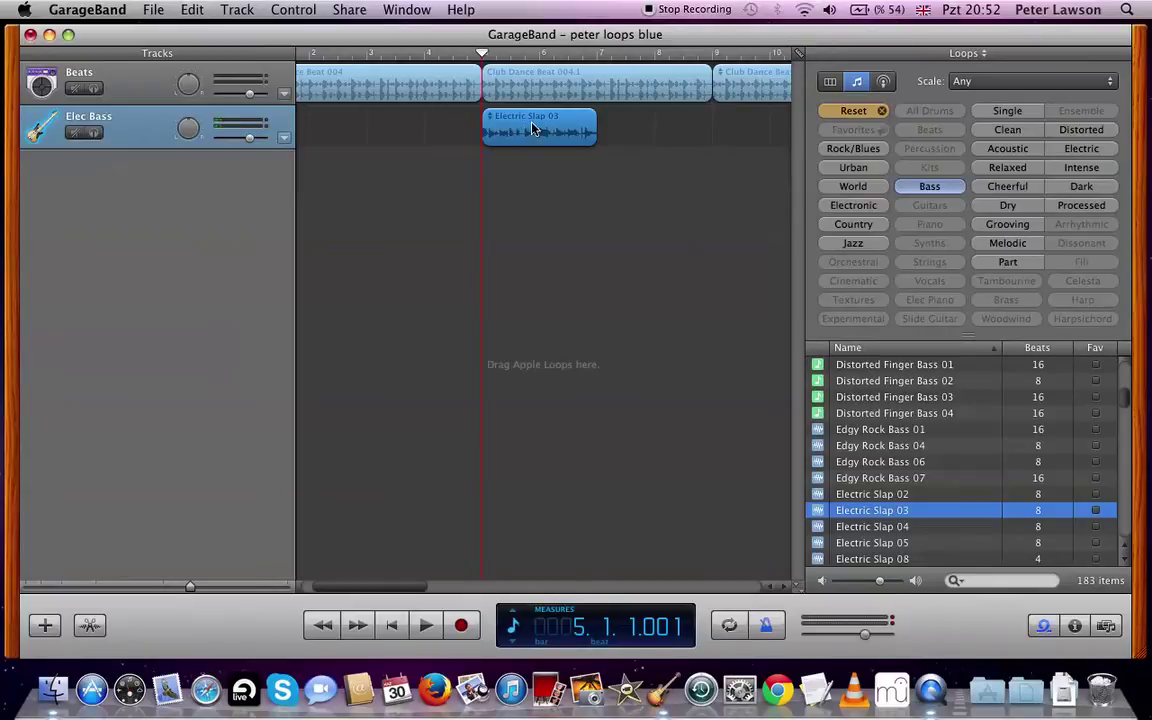
{"action": "left_click", "coordinate": [597, 52]}
{"action": "key", "text": "super+v"}
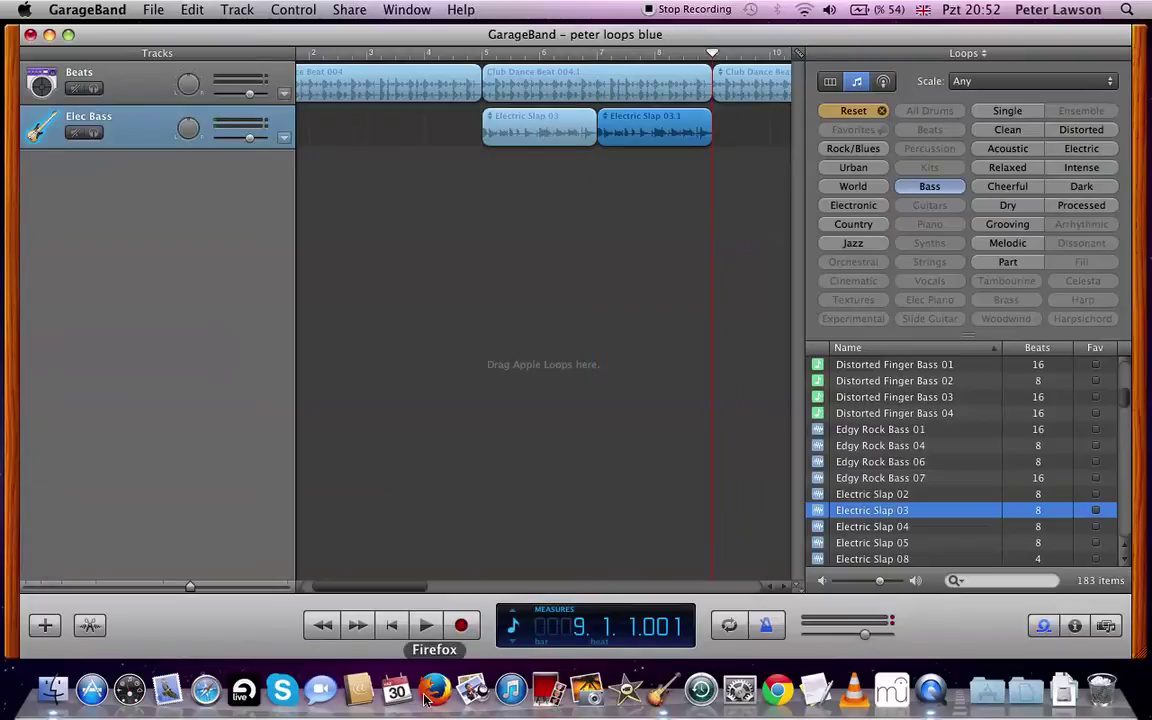
Step: Play the song from the beginning to hear the bass, then stop
{"action": "key", "text": "Home"}
{"action": "key", "text": "space"}
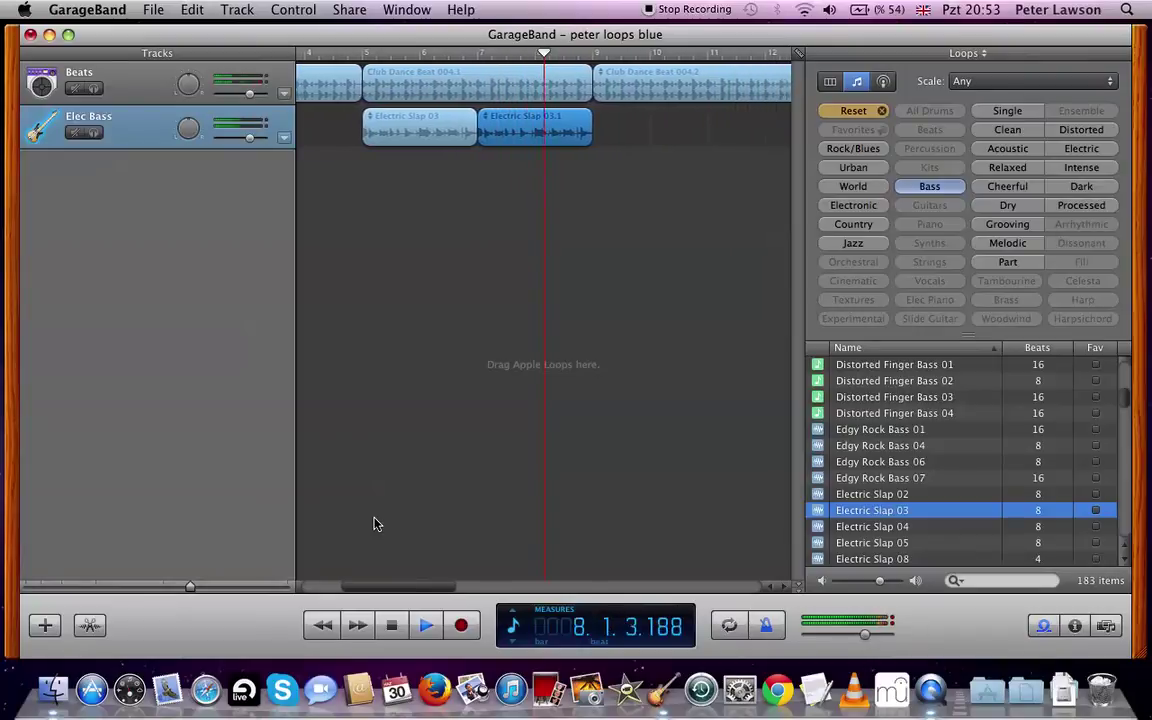
{"action": "key", "text": "space"}
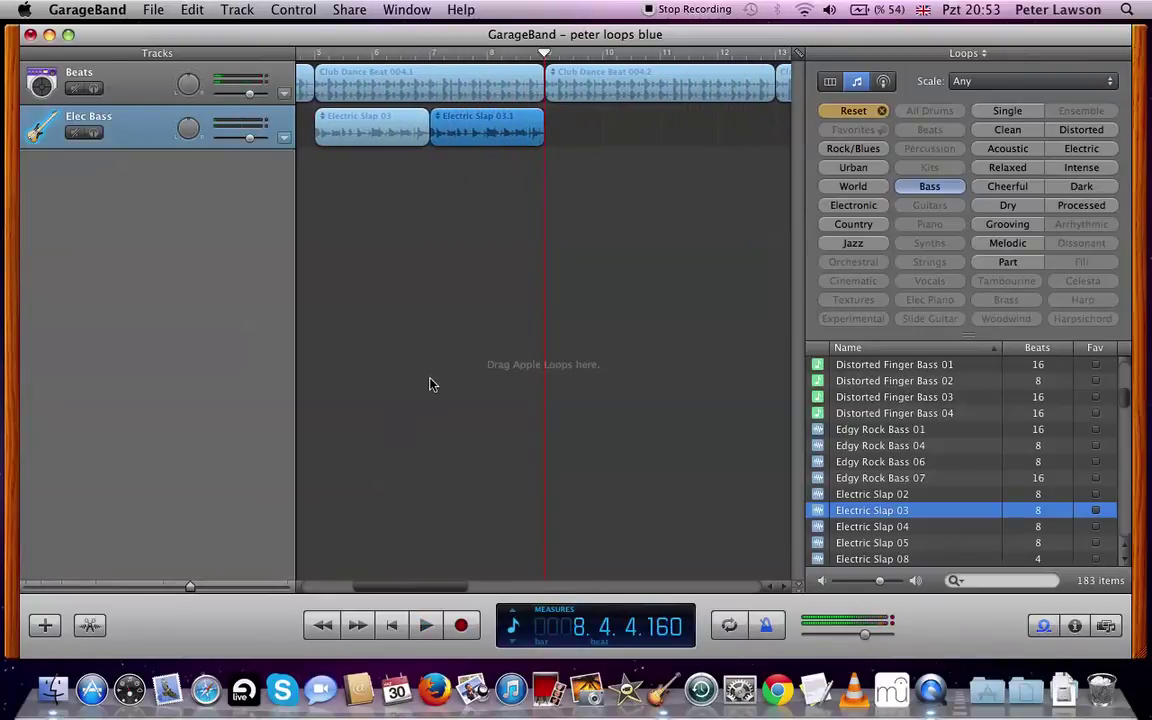
Step: Select both Electric Slap 03 bass regions together
{"action": "left_click", "coordinate": [386, 339]}
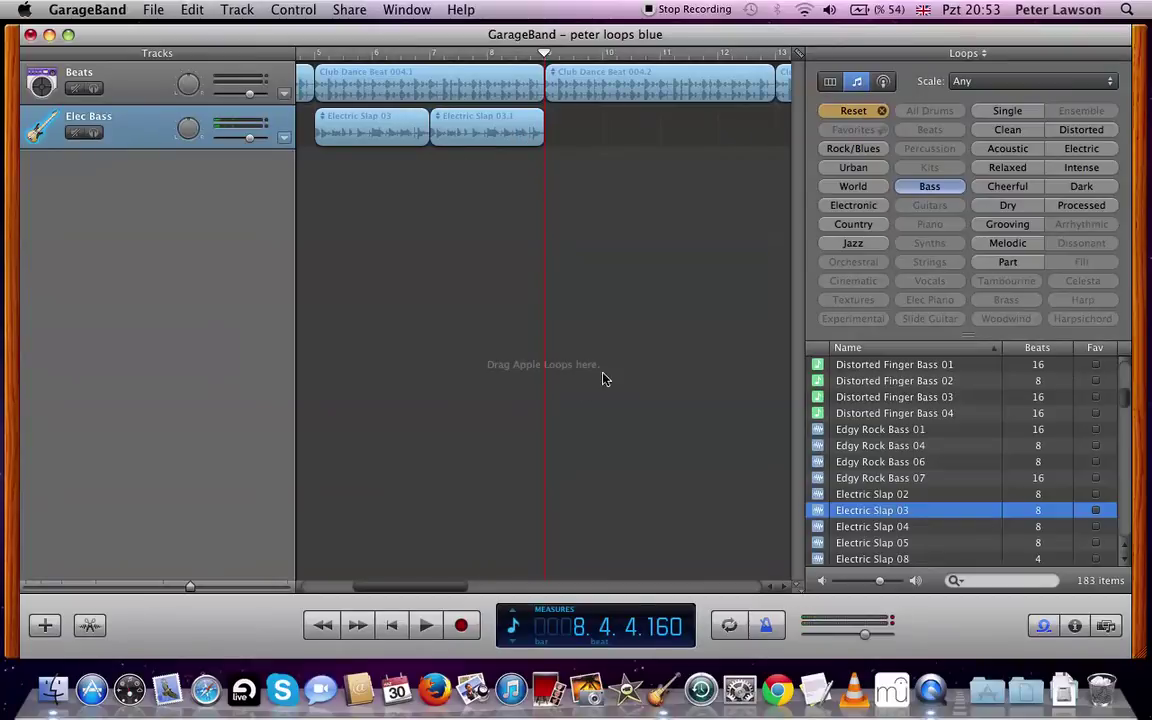
{"action": "left_click", "coordinate": [450, 128]}
{"action": "left_click", "coordinate": [373, 136]}
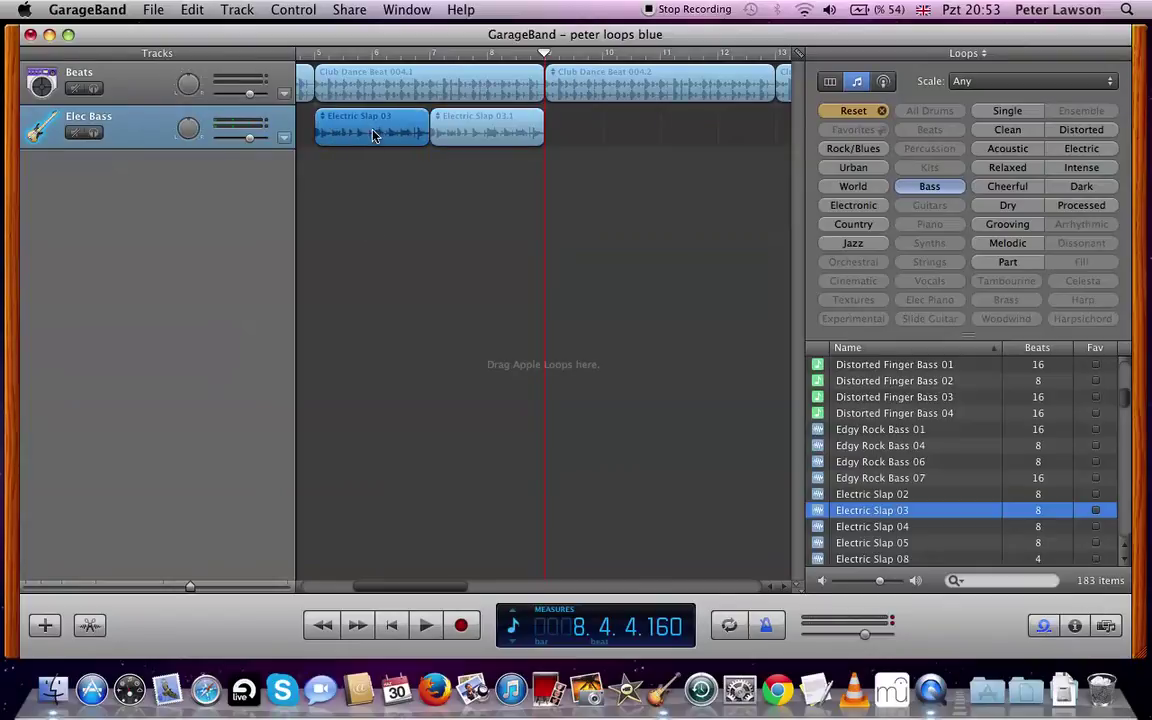
{"action": "left_click", "coordinate": [374, 206]}
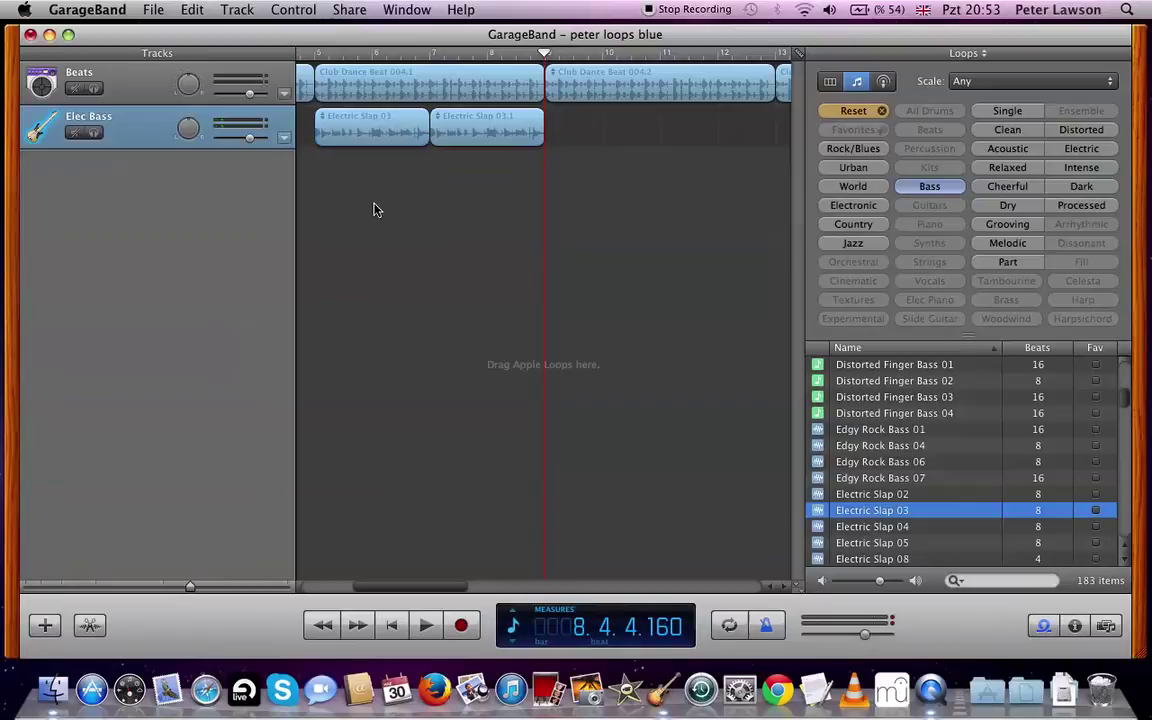
{"action": "left_click", "coordinate": [367, 151]}
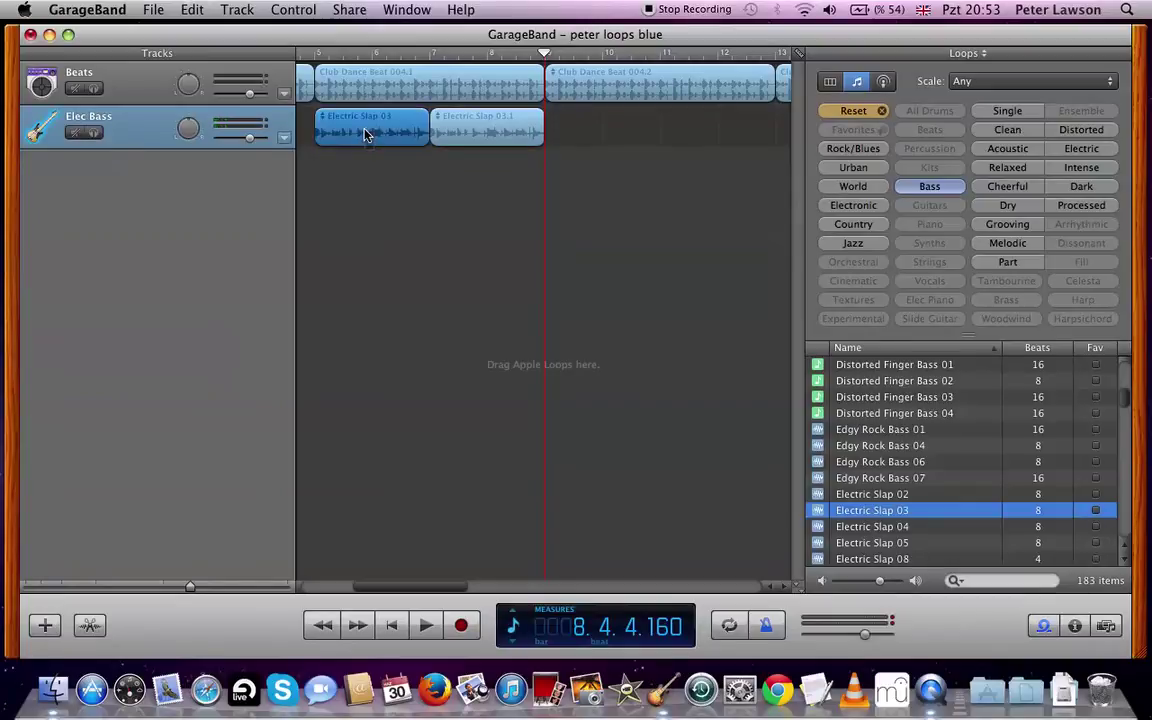
{"action": "left_click", "coordinate": [433, 139], "text": "shift"}
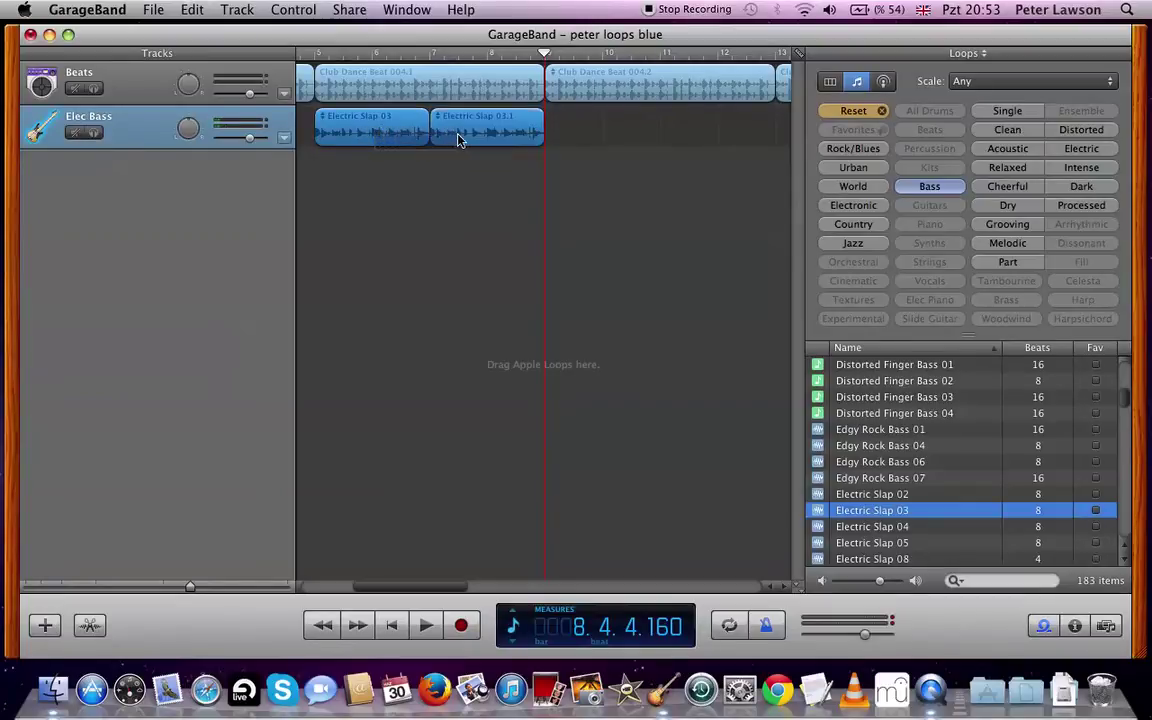
{"action": "left_click", "coordinate": [525, 85]}
{"action": "left_click", "coordinate": [600, 85], "text": "shift"}
{"action": "left_click", "coordinate": [375, 130]}
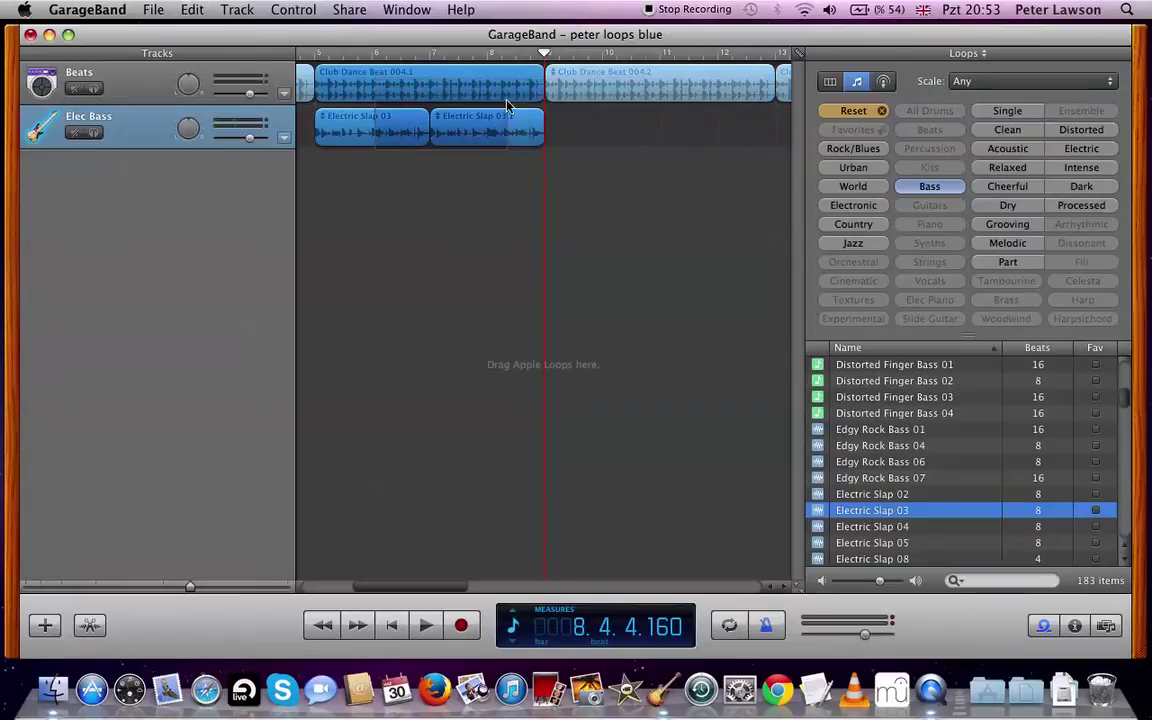
{"action": "left_click", "coordinate": [490, 133], "text": "shift"}
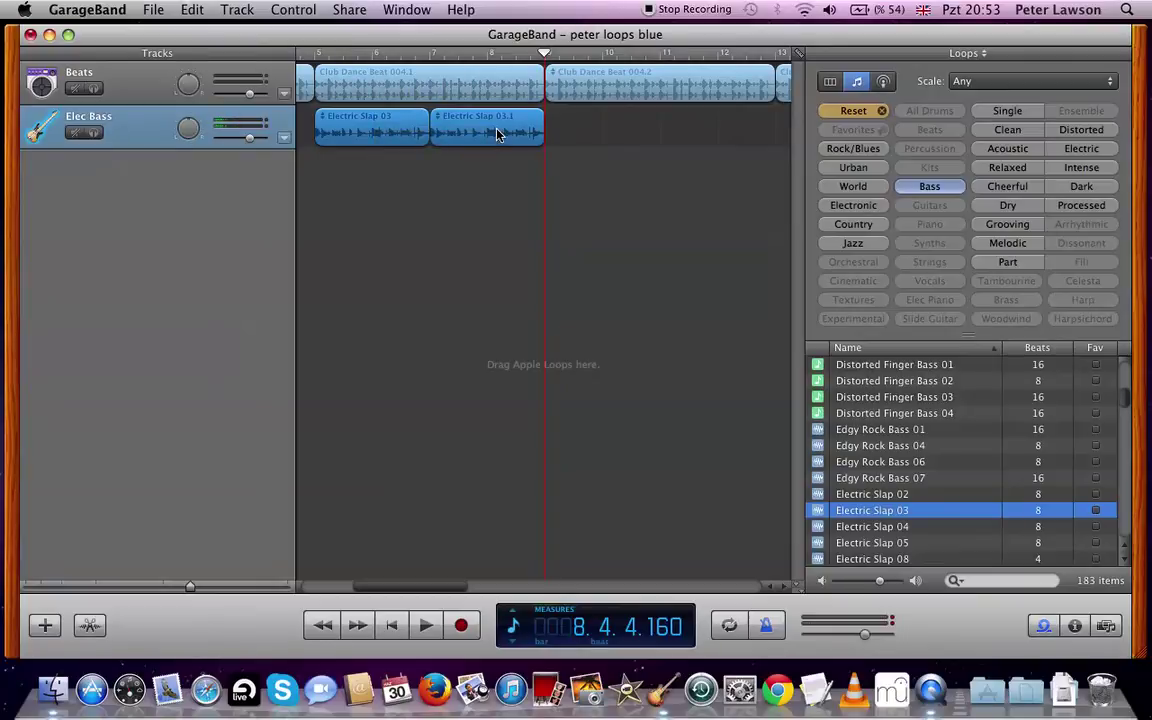
Step: Paste the bass pair three times from bar 9 and play from bar 5
{"action": "mouse_move", "coordinate": [545, 56]}
{"action": "left_mouse_down"}
{"action": "mouse_move", "coordinate": [560, 52]}
{"action": "mouse_move", "coordinate": [545, 53]}
{"action": "left_mouse_up"}
{"action": "key", "text": "super+v"}
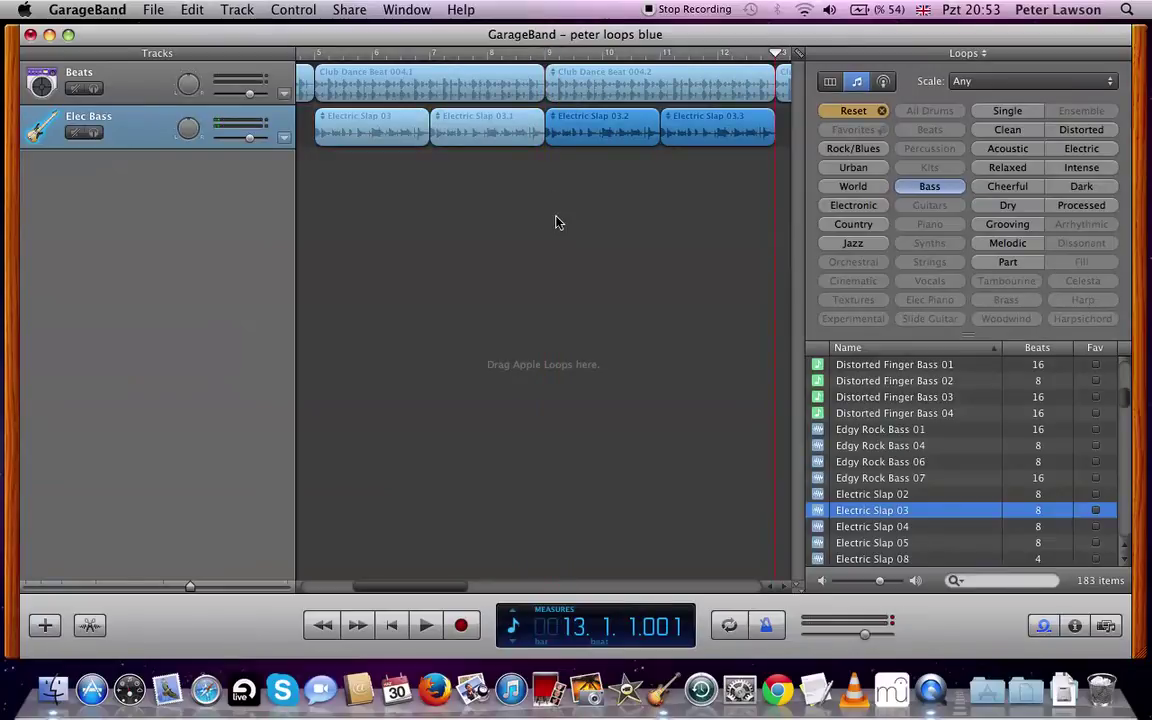
{"action": "key", "text": "super+v"}
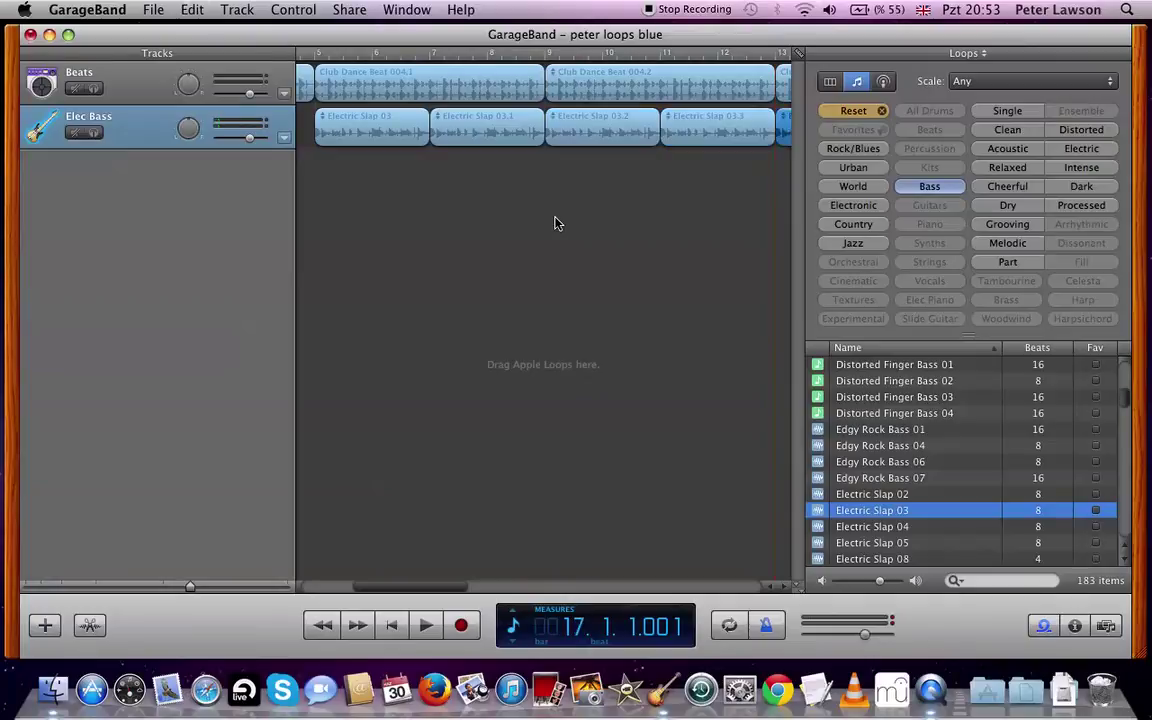
{"action": "key", "text": "super+v"}
{"action": "left_click_drag", "start_coordinate": [410, 588], "coordinate": [378, 568]}
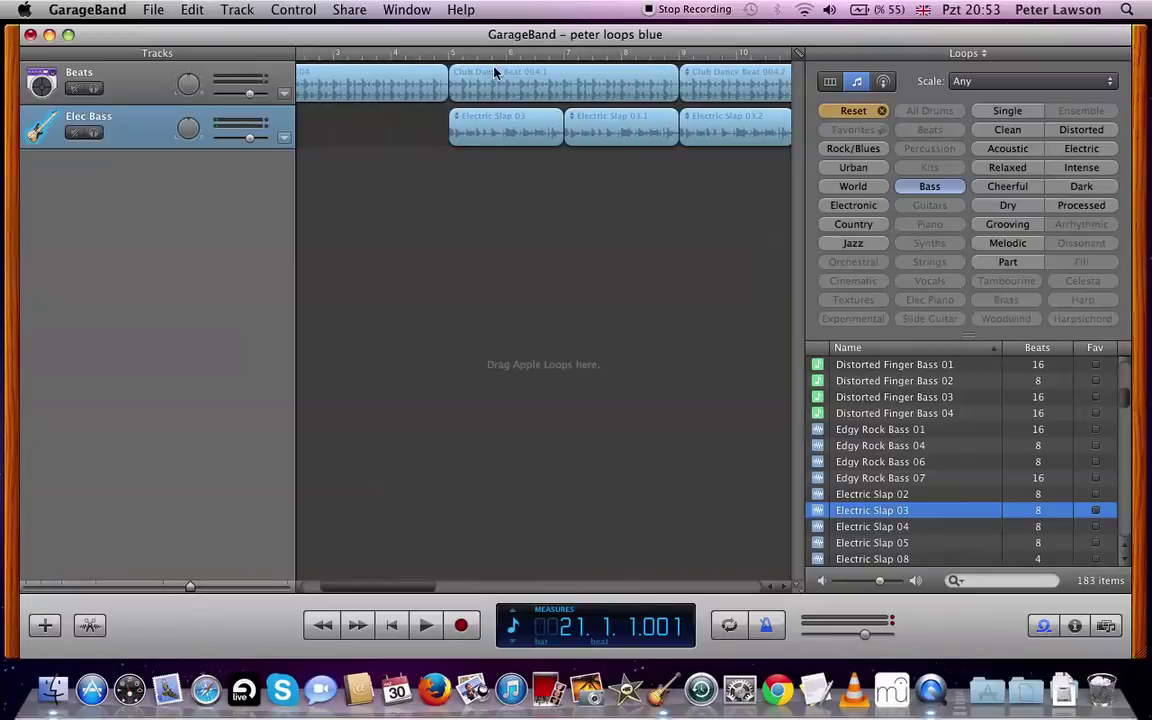
{"action": "left_click", "coordinate": [452, 56]}
{"action": "key", "text": "space"}
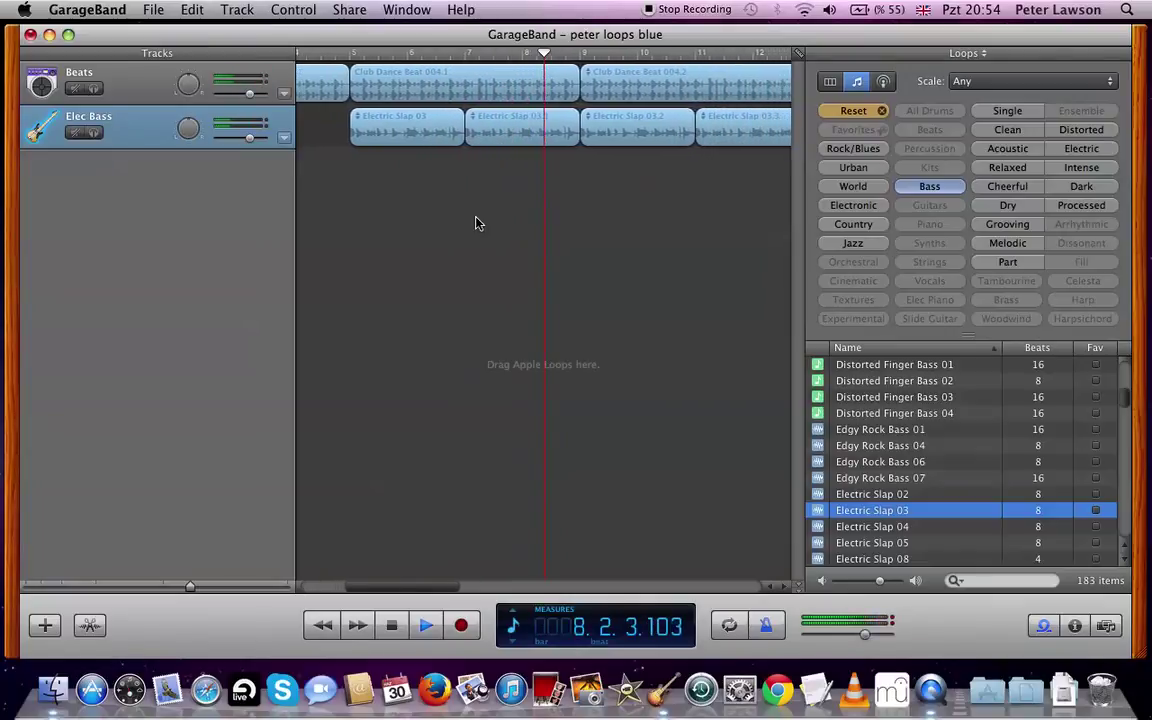
Step: Stop playback and switch the loop filter from Bass to Guitar
{"action": "key", "text": "space"}
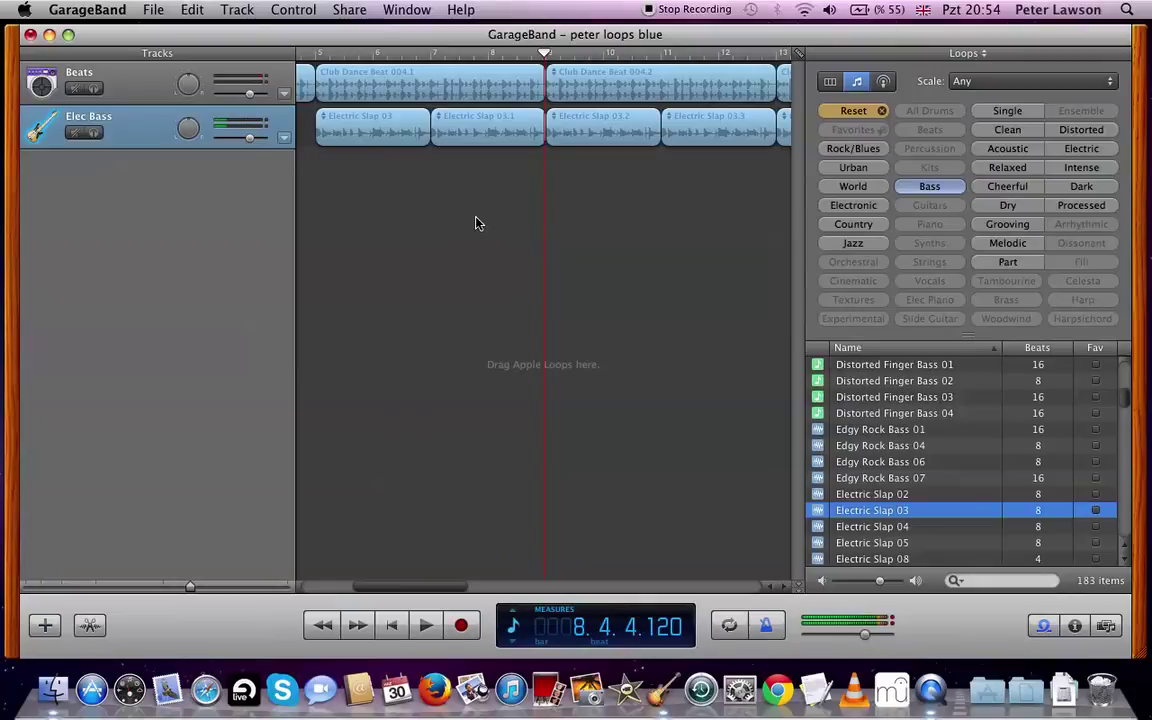
{"action": "left_click", "coordinate": [929, 187]}
{"action": "left_click", "coordinate": [930, 205]}
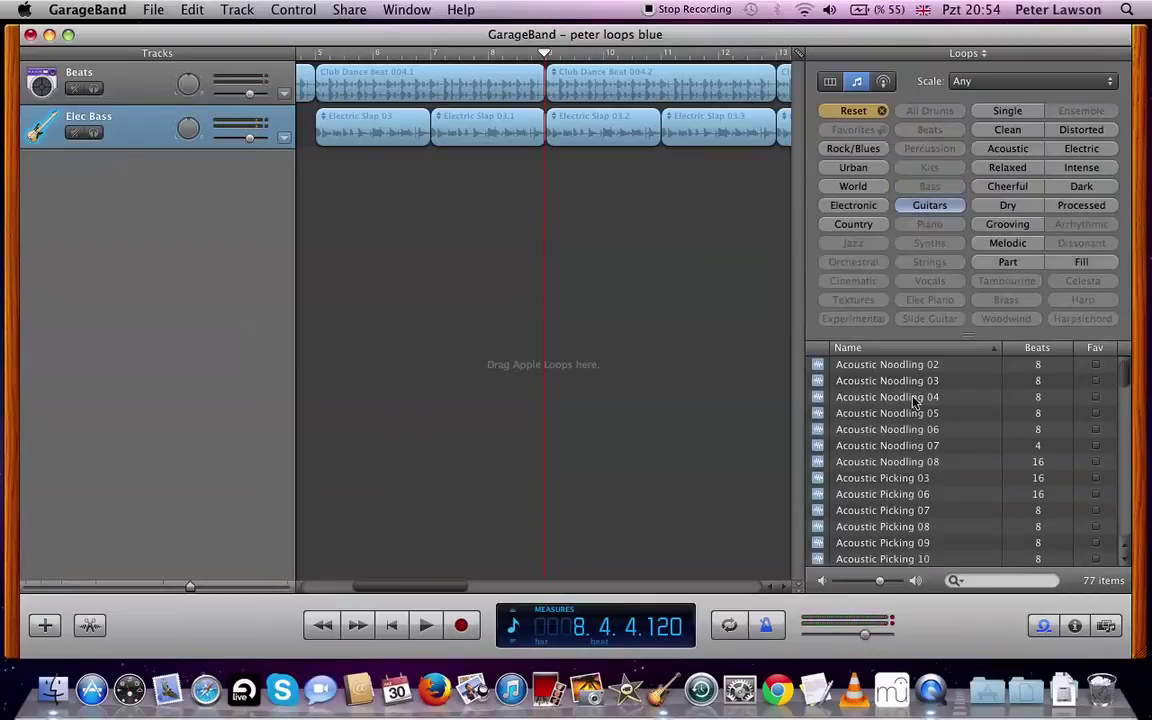
Step: Audition Funky Electric Guitar 06, 05, 04 and 03, placing 03 at bar 9
{"action": "scroll", "coordinate": [913, 402], "scroll_direction": "down", "scroll_amount": 15}
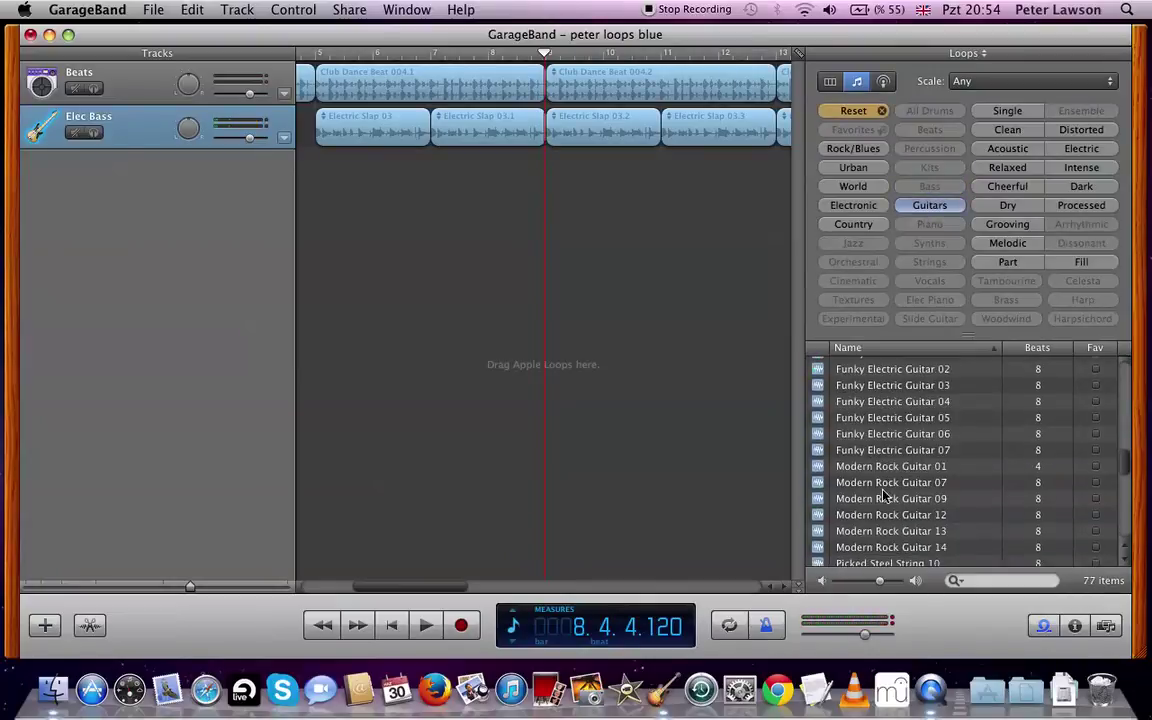
{"action": "left_click", "coordinate": [880, 434]}
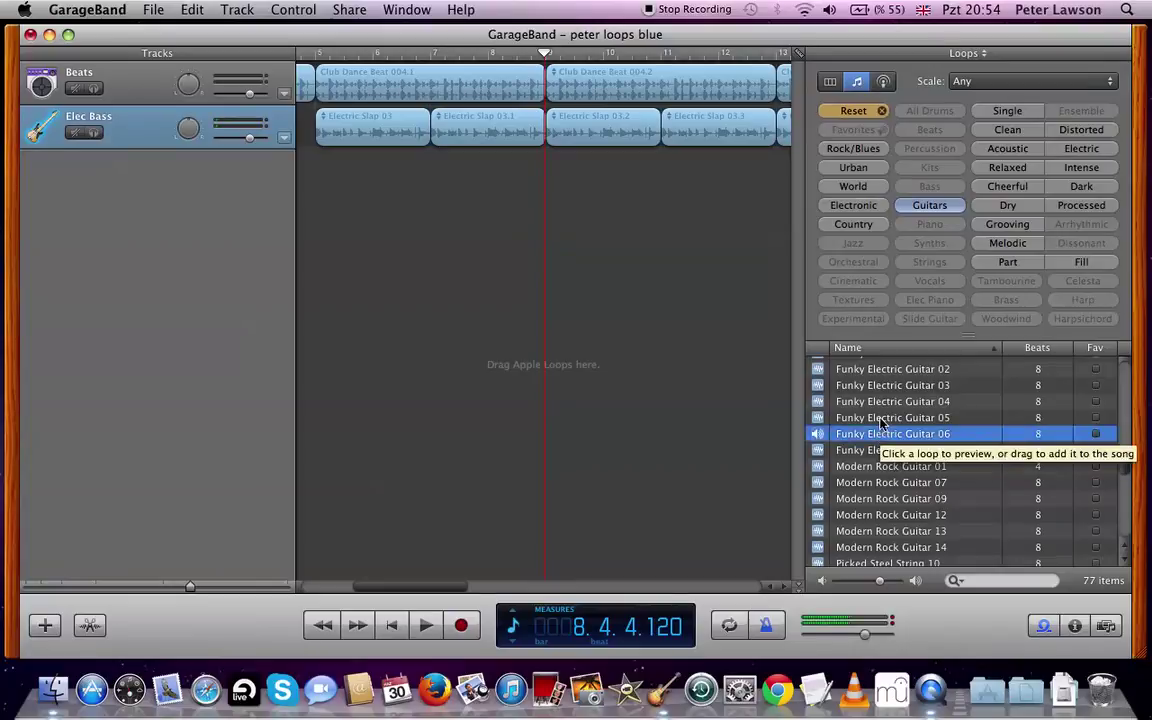
{"action": "left_click", "coordinate": [880, 418]}
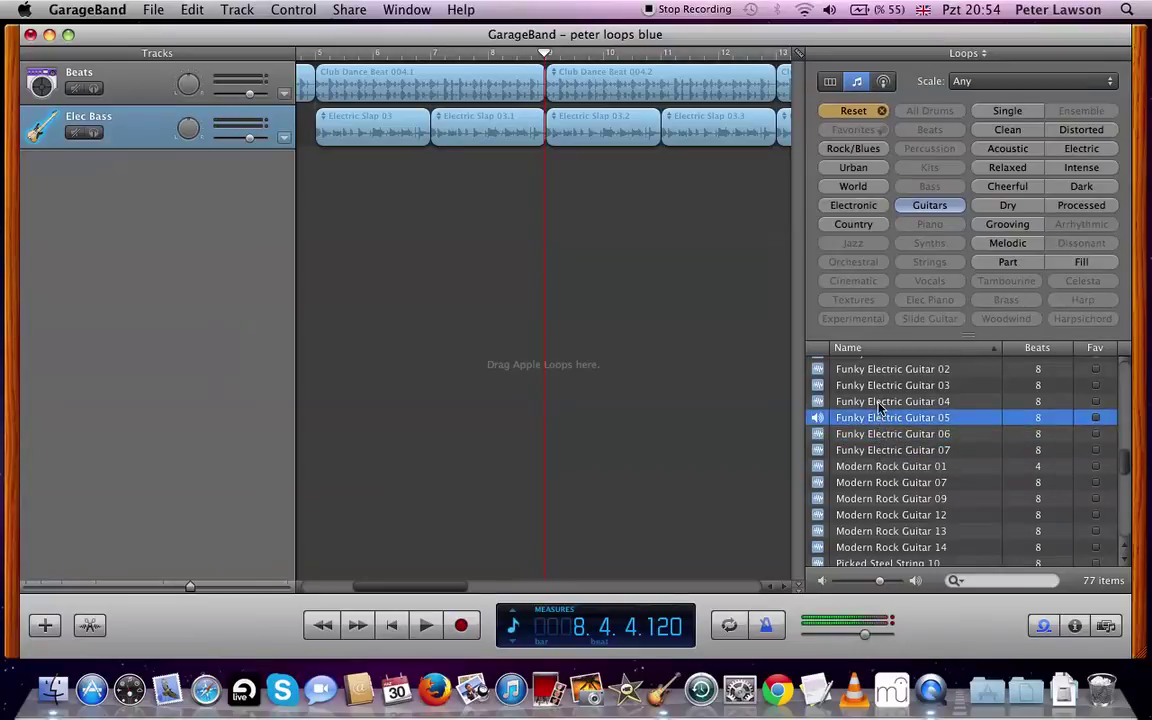
{"action": "left_click", "coordinate": [881, 402]}
{"action": "scroll", "coordinate": [884, 398], "scroll_direction": "up", "scroll_amount": 1}
{"action": "left_click", "coordinate": [884, 390]}
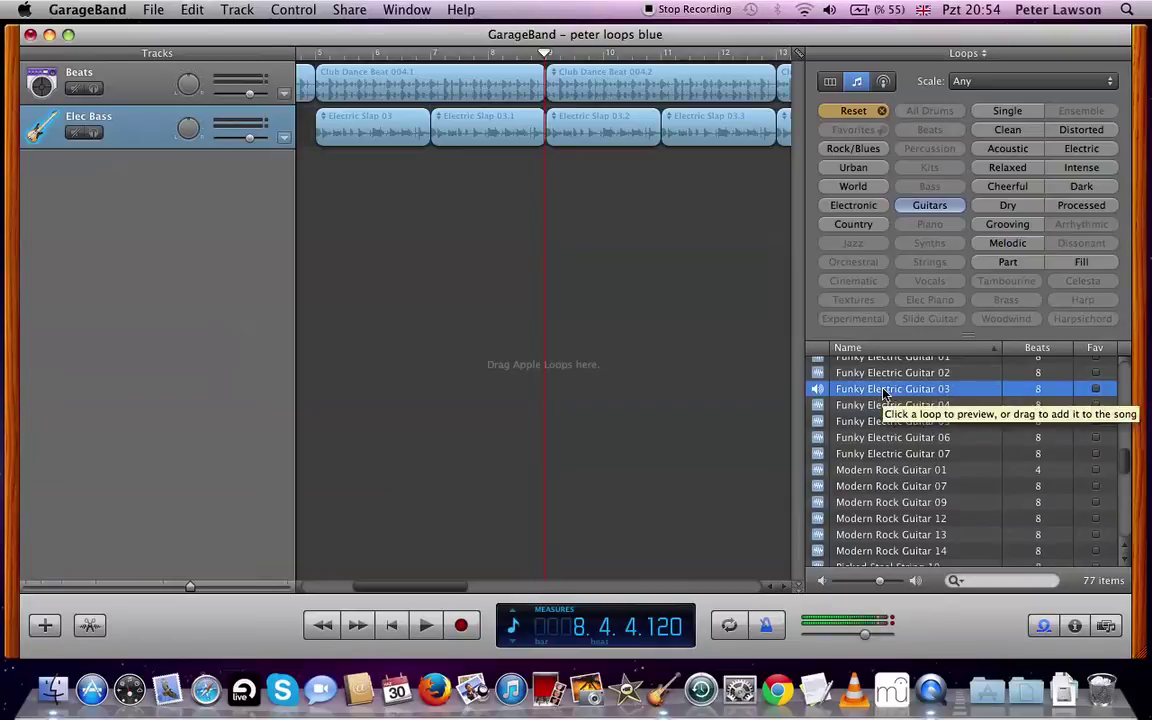
{"action": "left_click", "coordinate": [880, 393]}
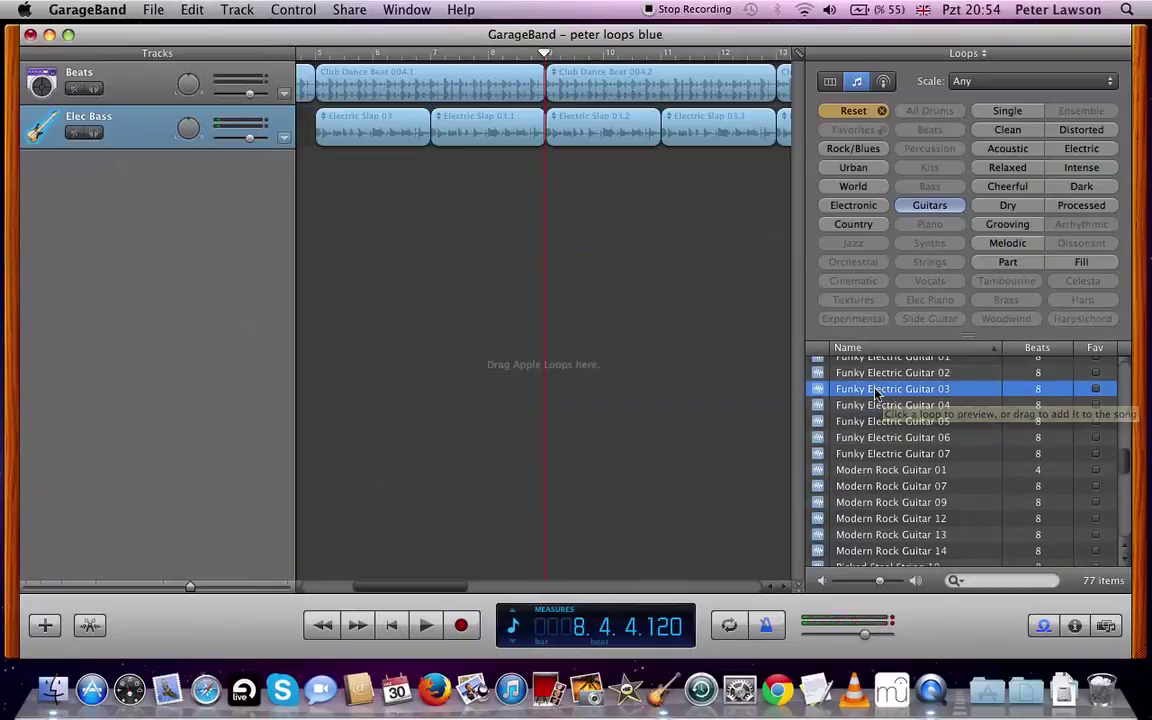
{"action": "left_click_drag", "start_coordinate": [876, 393], "coordinate": [562, 196]}
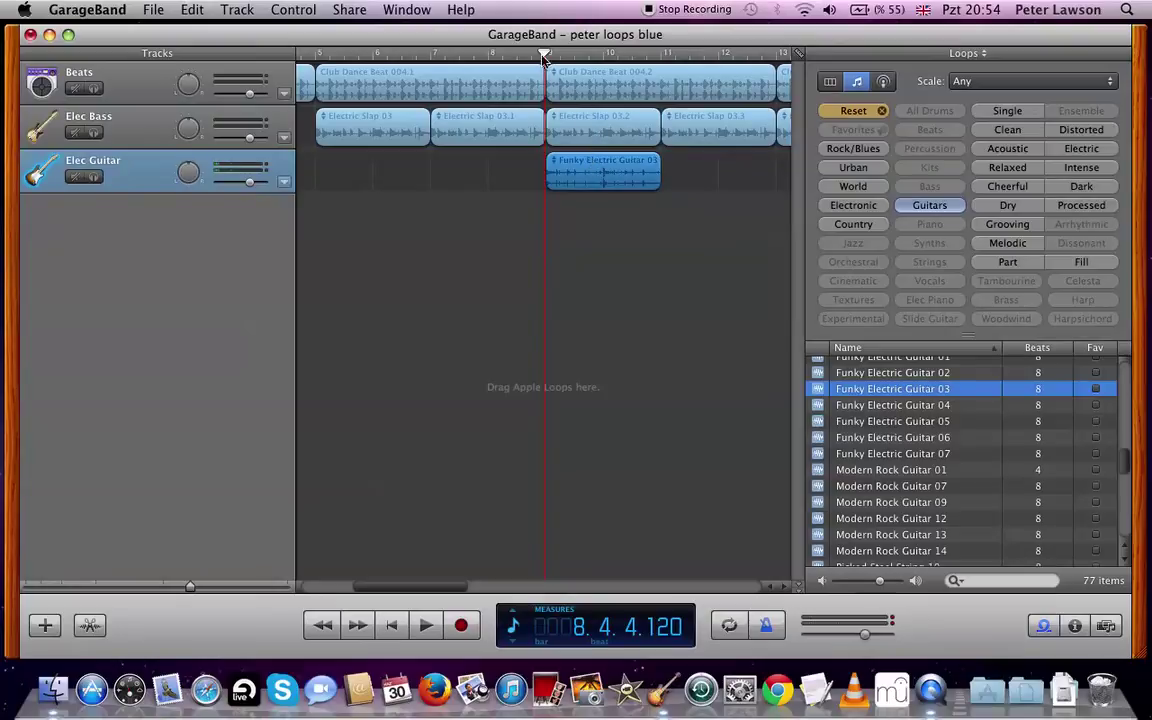
Step: Copy the Funky Electric Guitar 03 region and paste it at bar 11
{"action": "key", "text": "Right"}
{"action": "key", "text": "Left"}
{"action": "key", "text": "Left"}
{"action": "key", "text": "Left"}
{"action": "key", "text": "Left"}
{"action": "key", "text": "Left"}
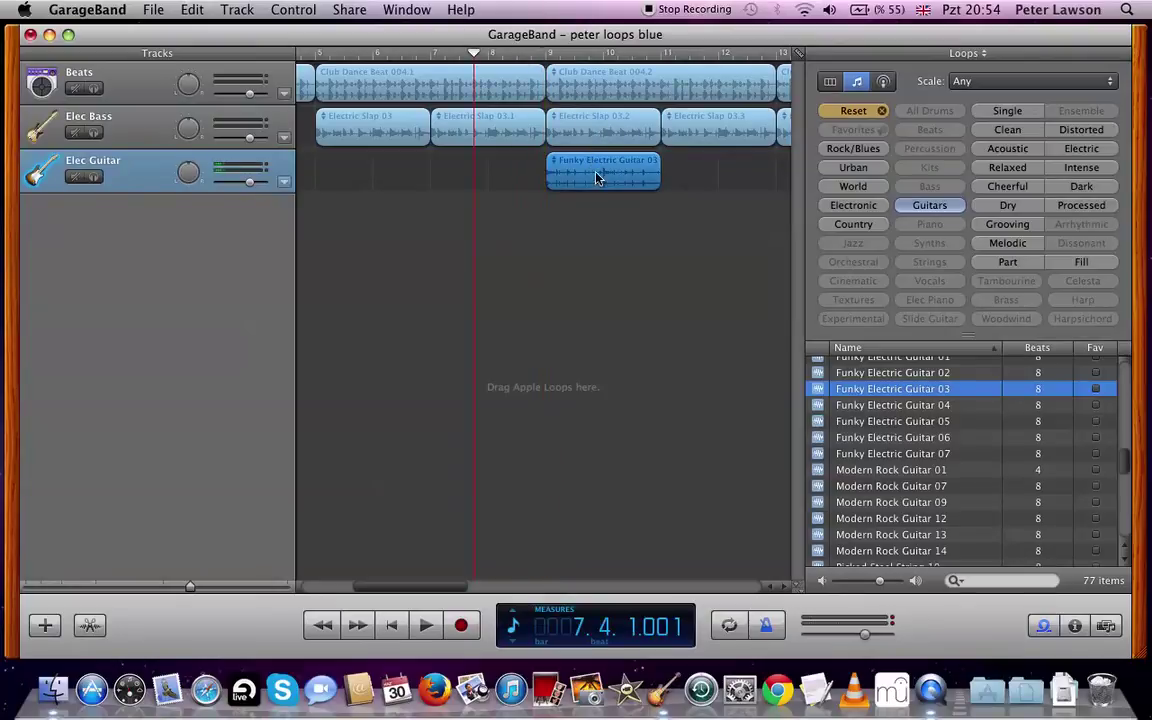
{"action": "left_click", "coordinate": [662, 55]}
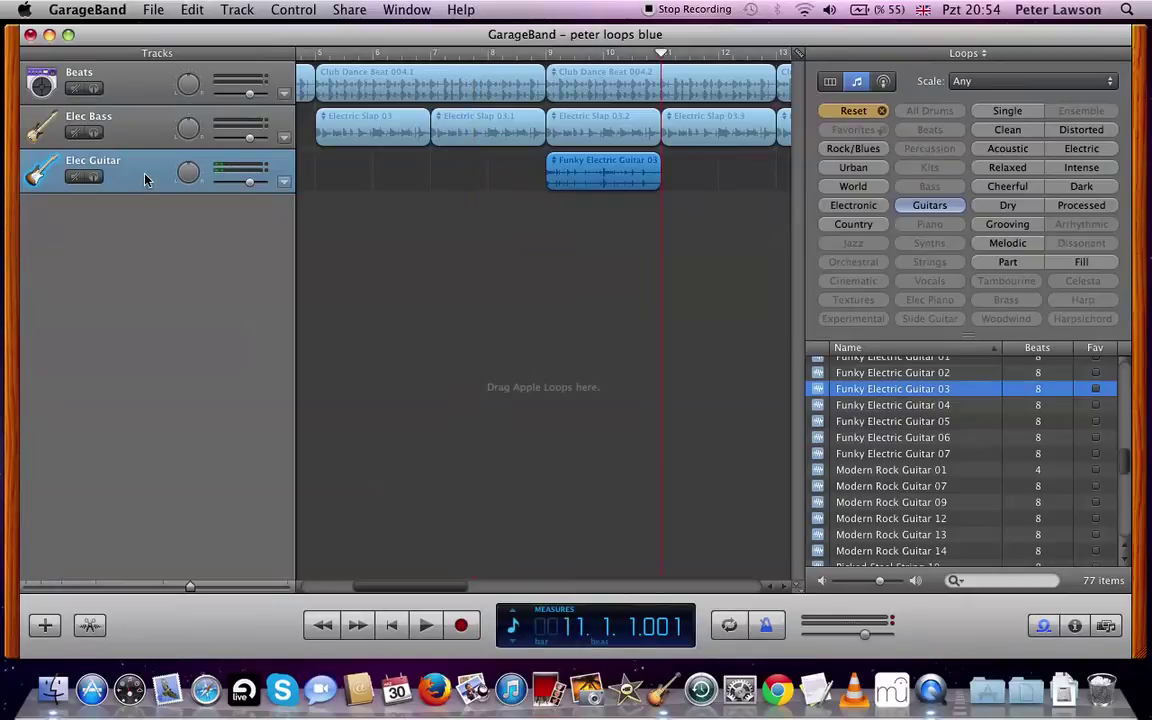
{"action": "key", "text": "super+c"}
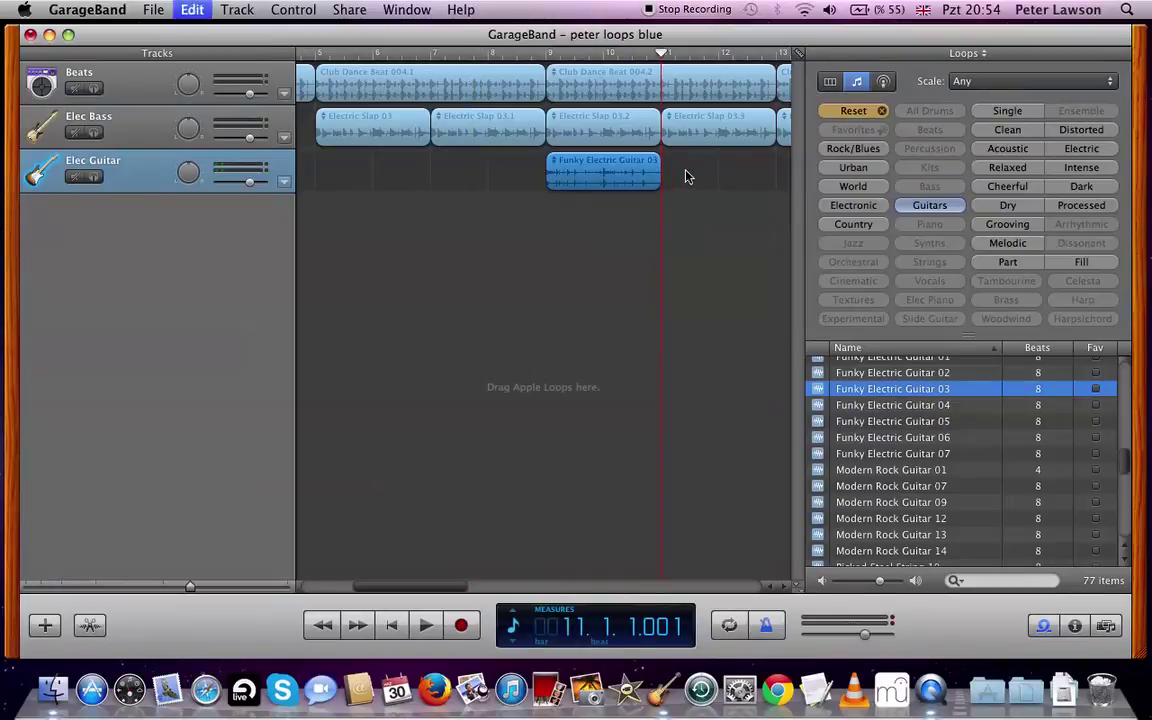
{"action": "key", "text": "super+v"}
Step: Play the song from bar 5 to check the guitar, then stop
{"action": "left_click", "coordinate": [322, 56]}
{"action": "key", "text": "space"}
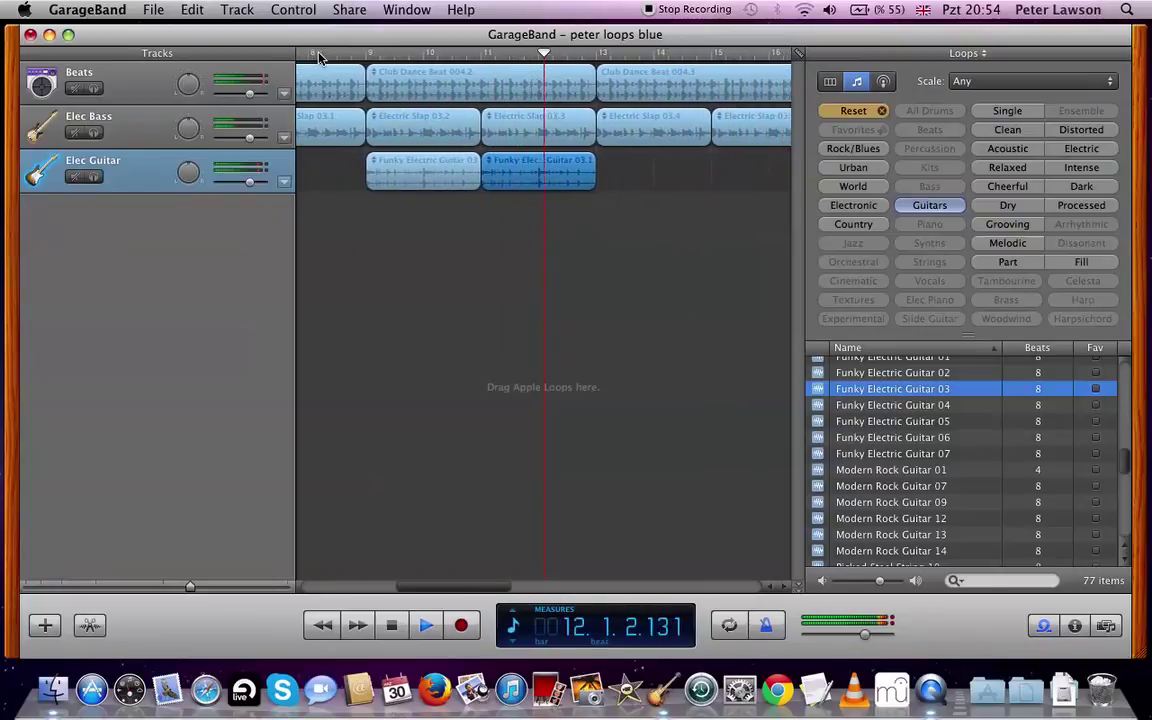
{"action": "key", "text": "space"}
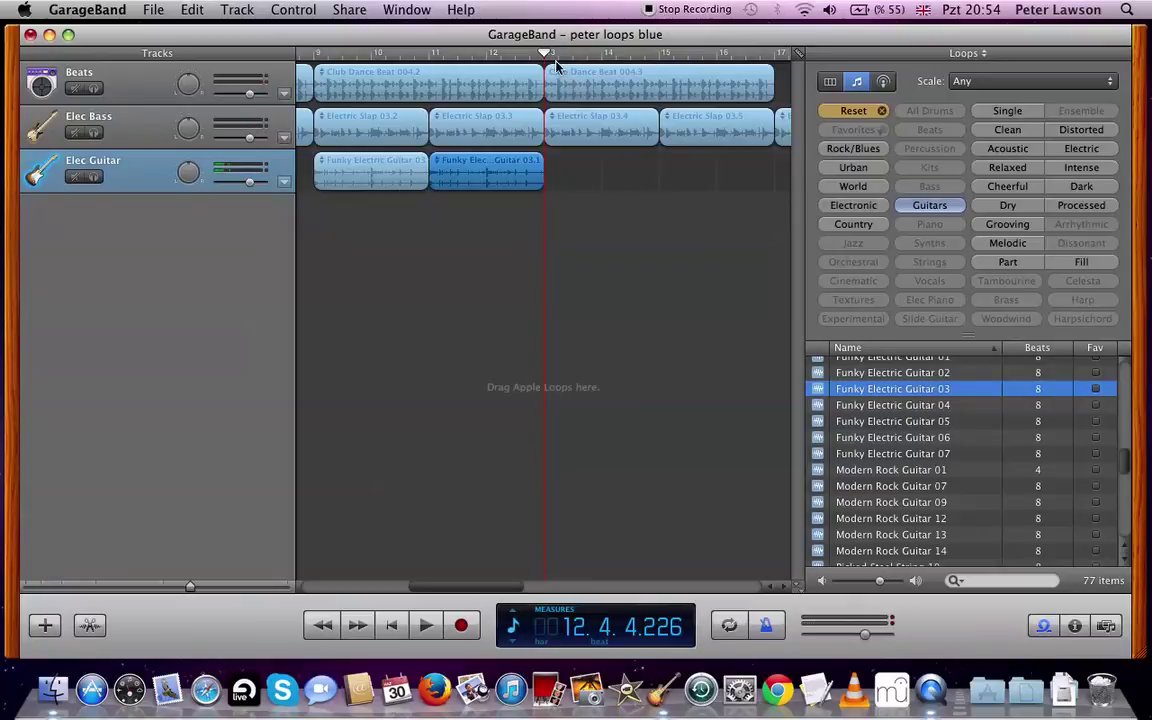
Step: Paste a third Funky Electric Guitar 03 copy at bar 13 and play it back from bar 9
{"action": "left_click", "coordinate": [348, 176]}
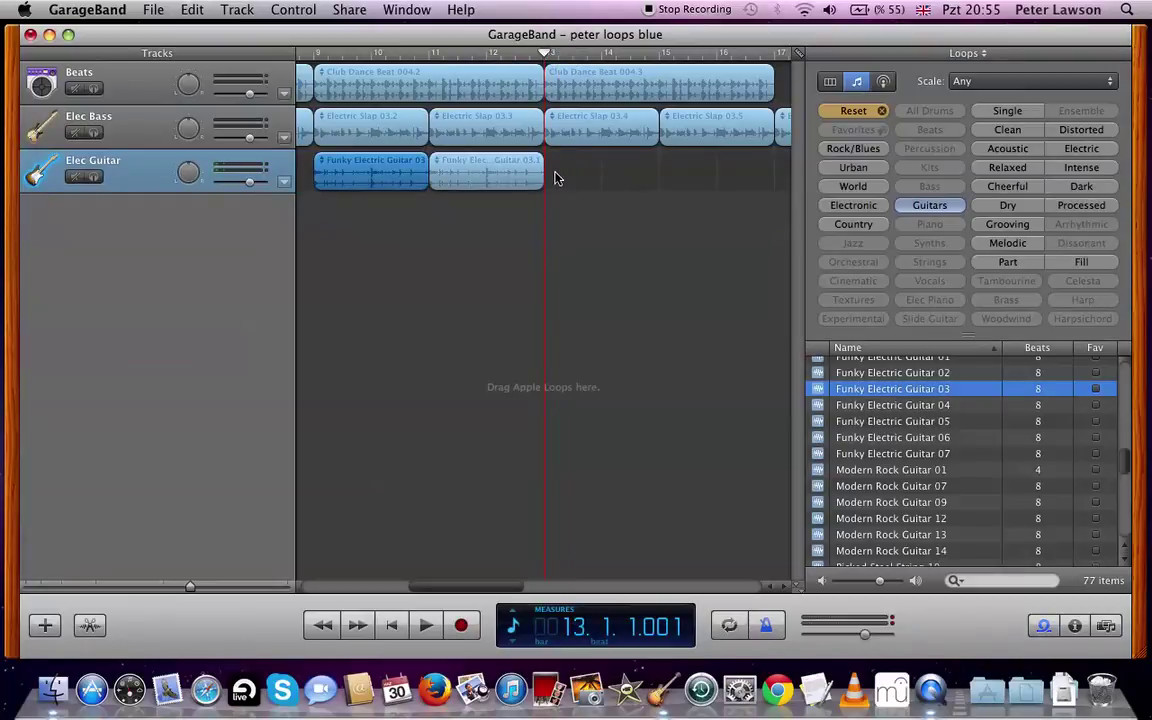
{"action": "key", "text": "super+v"}
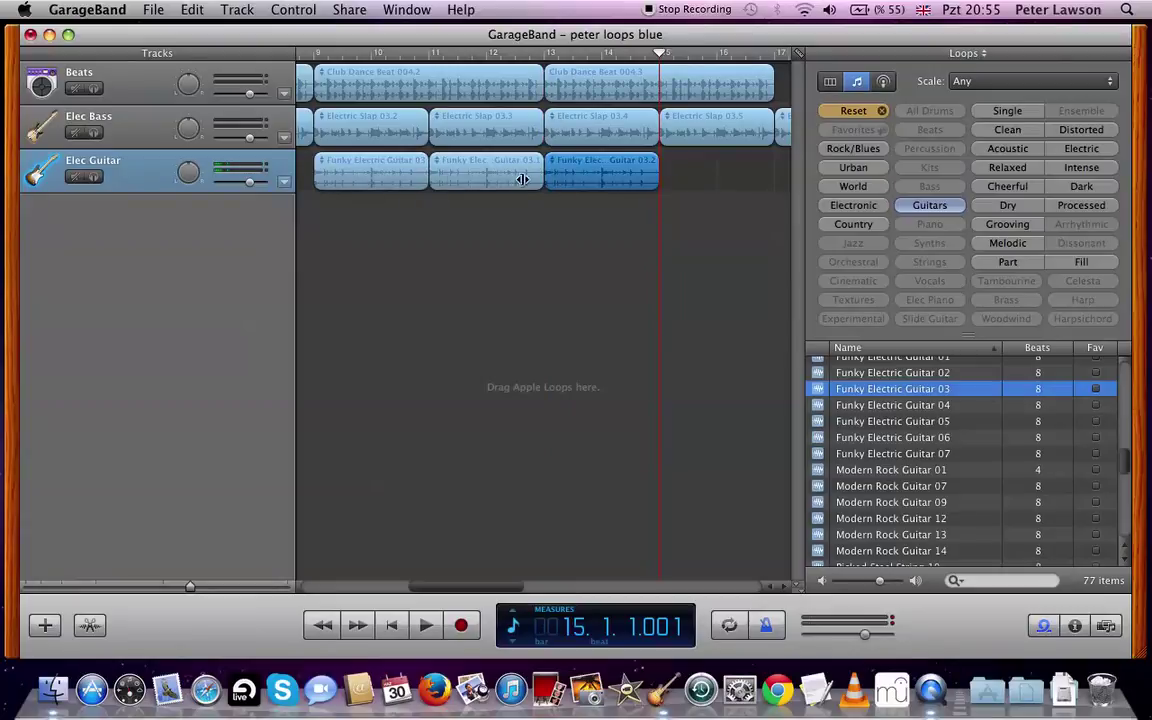
{"action": "left_click", "coordinate": [312, 54]}
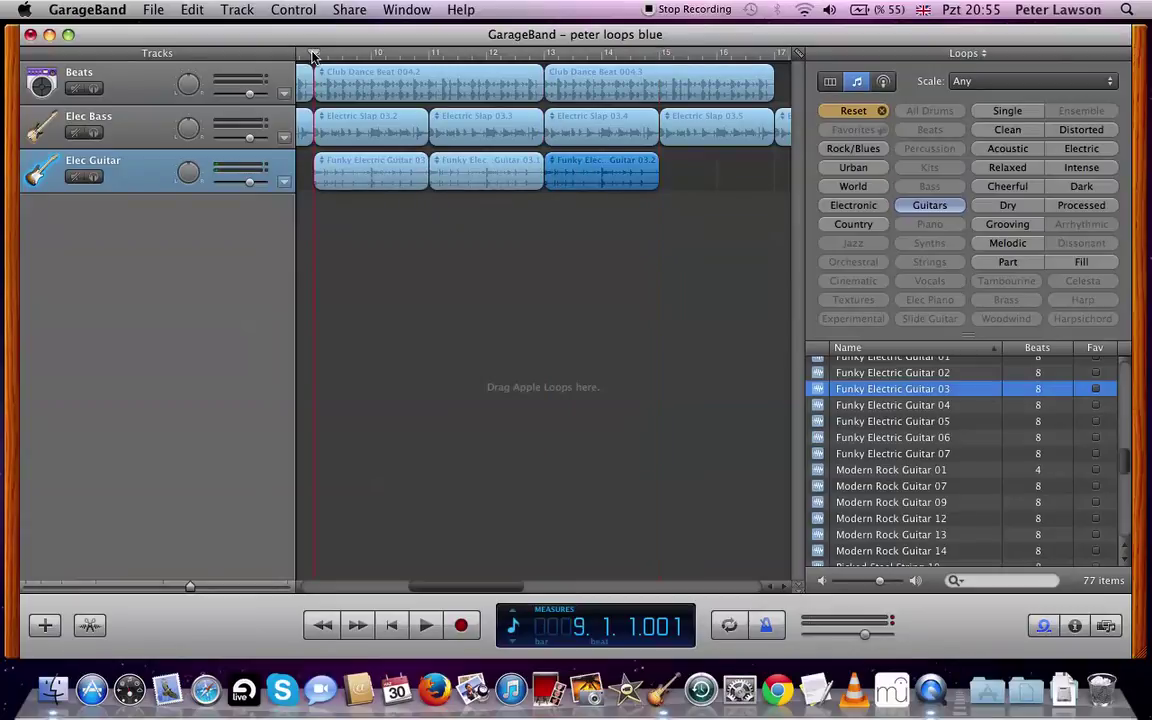
{"action": "key", "text": "space"}
{"action": "scroll", "coordinate": [302, 86], "scroll_direction": "left", "scroll_amount": 6}
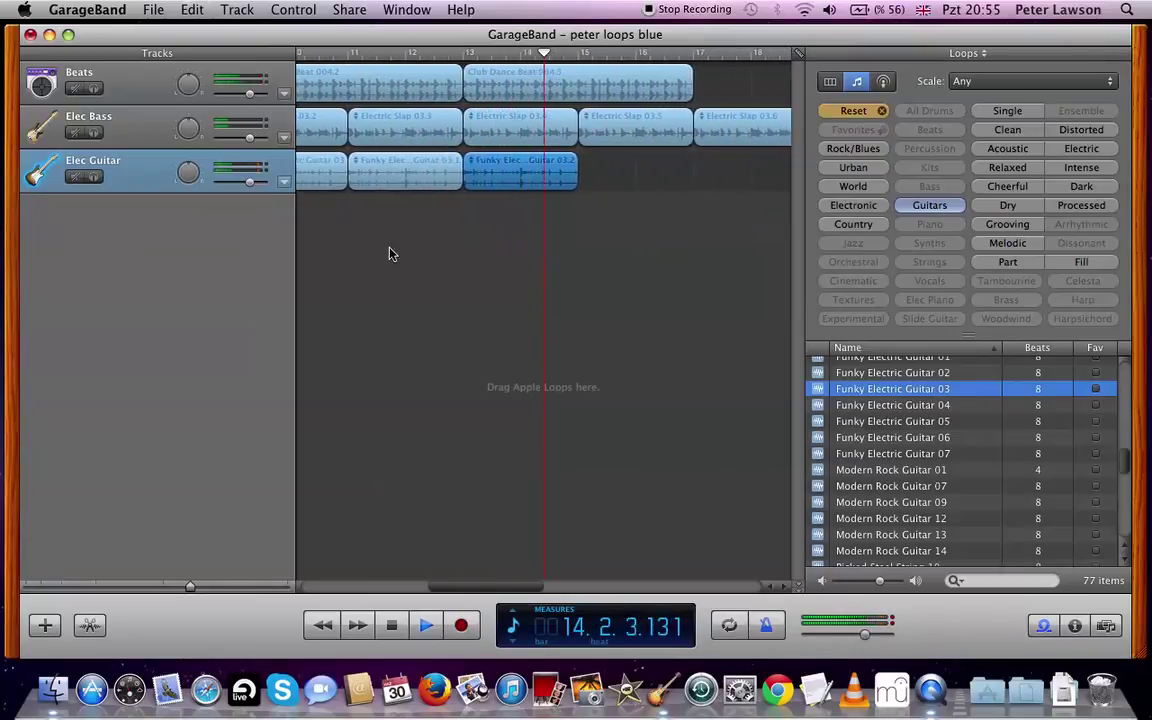
{"action": "key", "text": "space"}
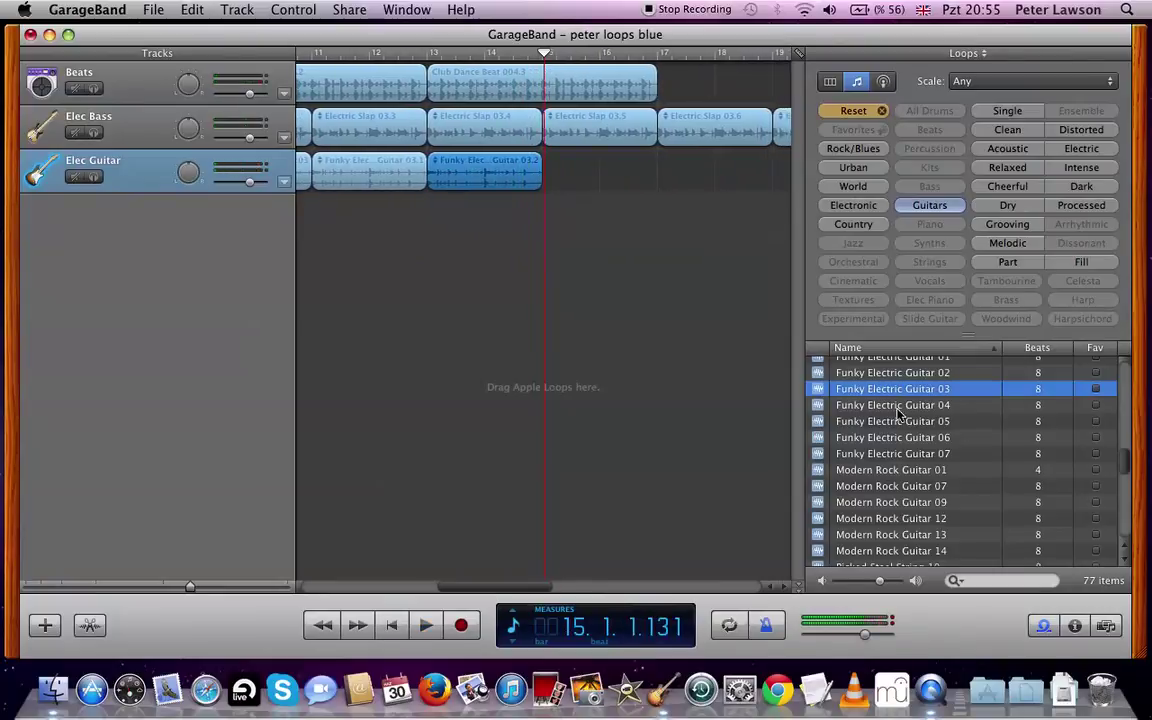
Step: Add the Funky Electric Guitar 04 loop at bar 15 after the guitar copies and play it
{"action": "left_click", "coordinate": [900, 405]}
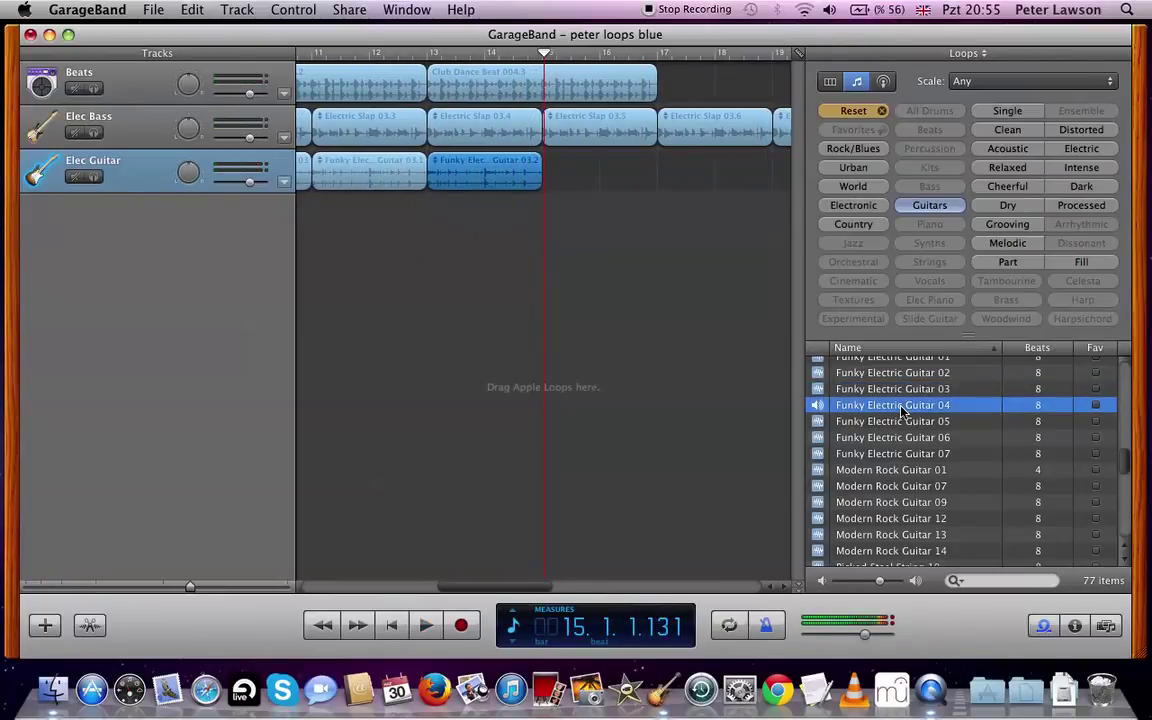
{"action": "left_click_drag", "start_coordinate": [900, 405], "coordinate": [560, 178]}
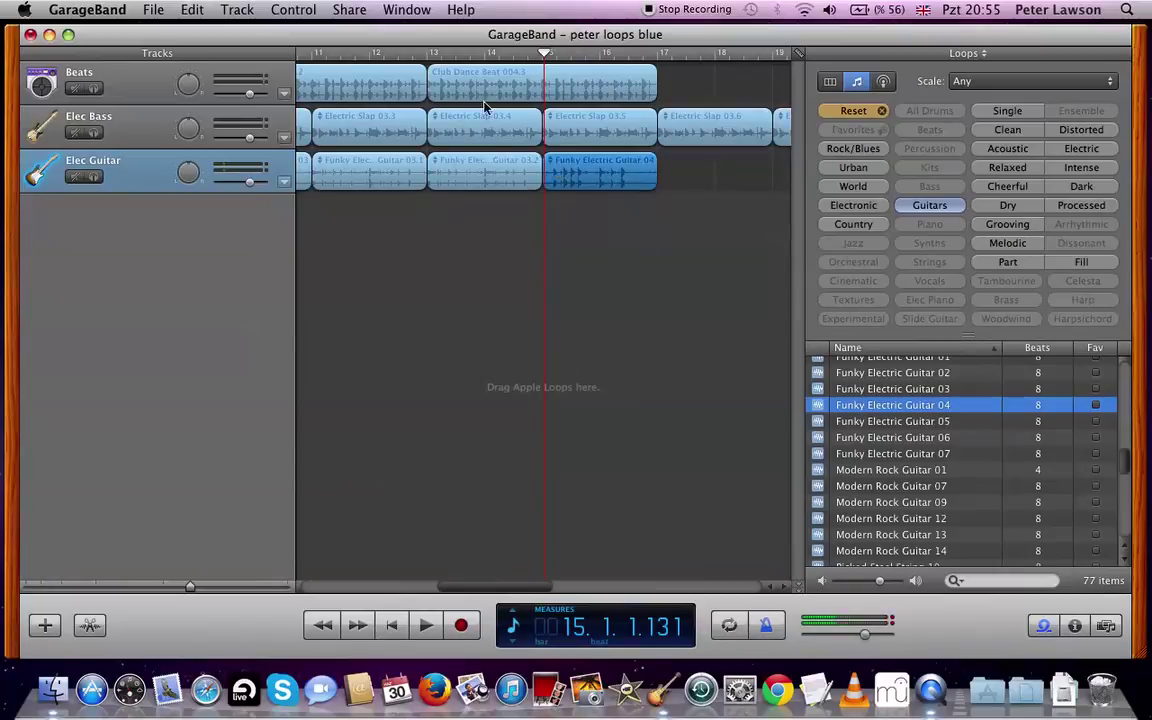
{"action": "key", "text": "space"}
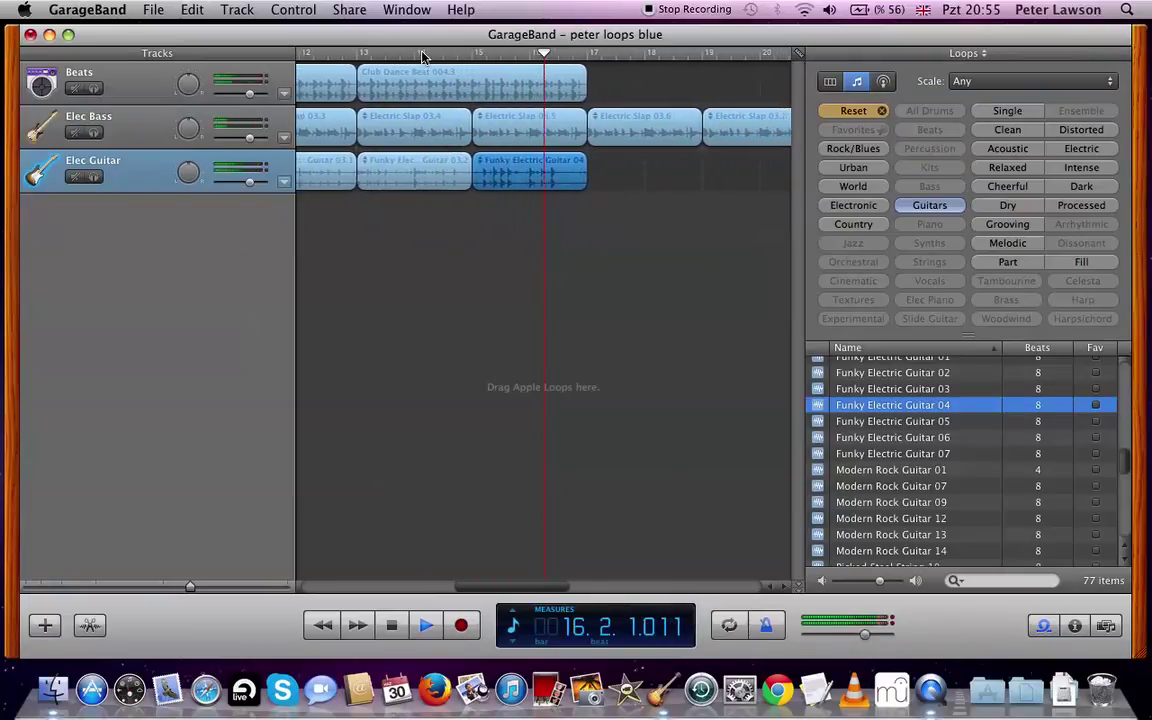
{"action": "key", "text": "space"}
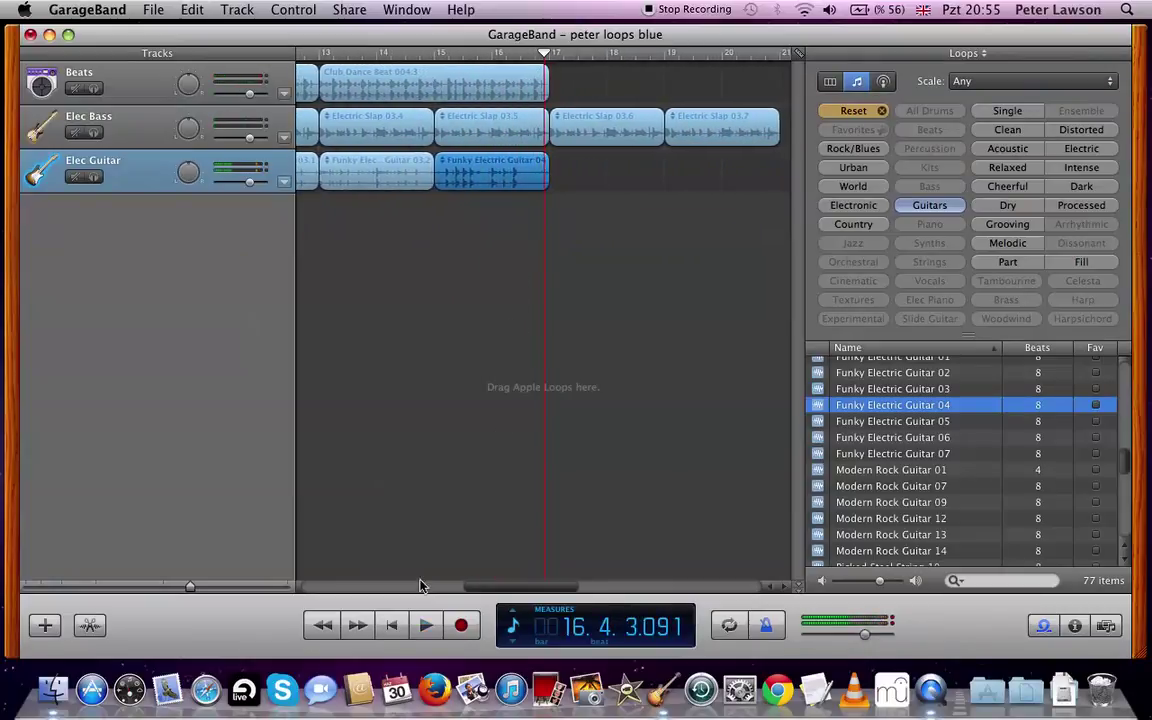
Step: Return the playhead to the song start and check the Electric Slap 03 and 03.1 bass regions
{"action": "left_click_drag", "start_coordinate": [480, 589], "coordinate": [415, 582]}
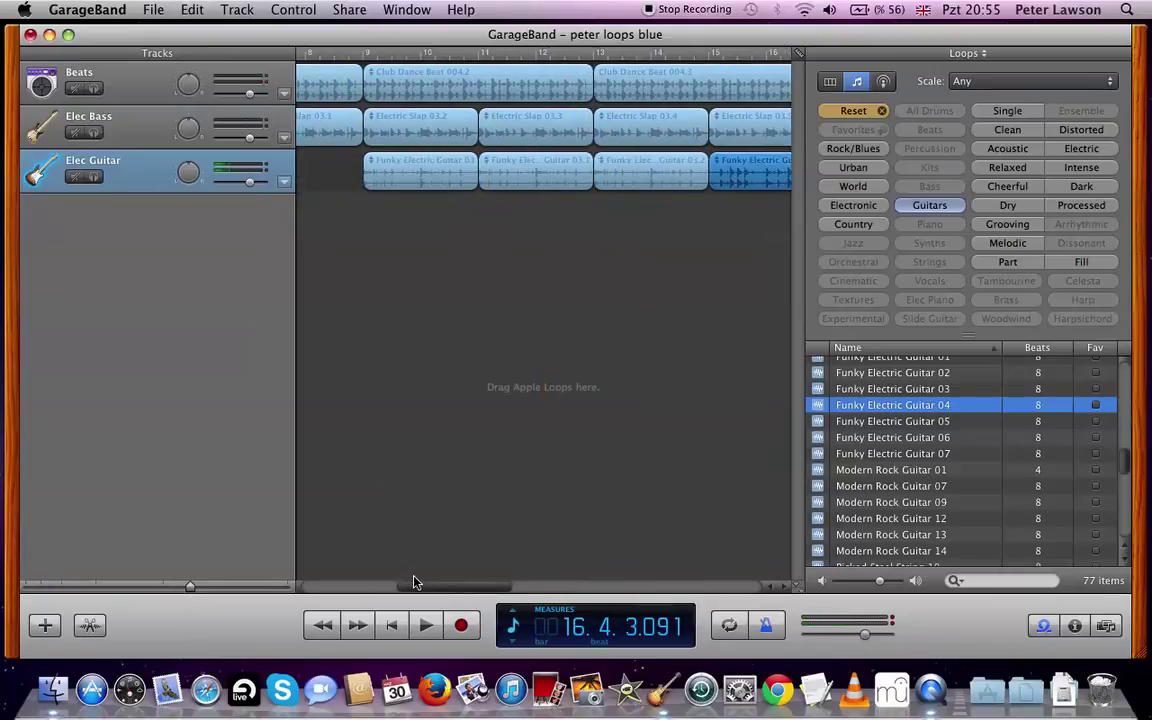
{"action": "key", "text": "Home"}
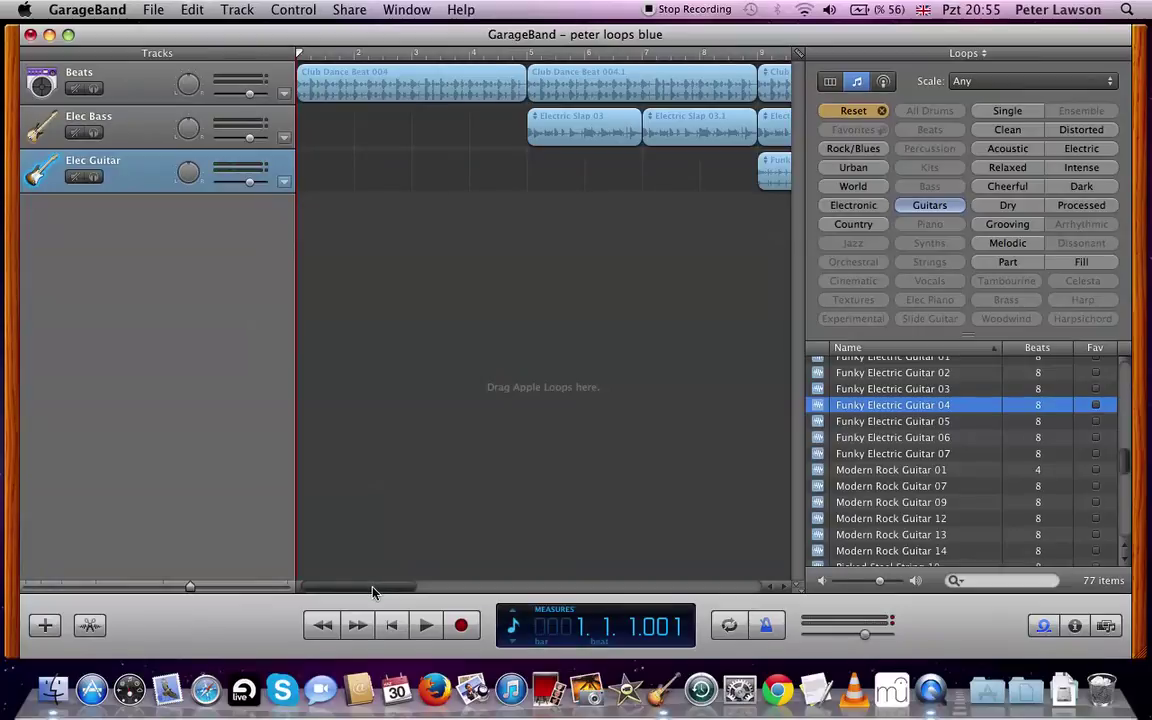
{"action": "left_click_drag", "start_coordinate": [375, 589], "coordinate": [423, 588]}
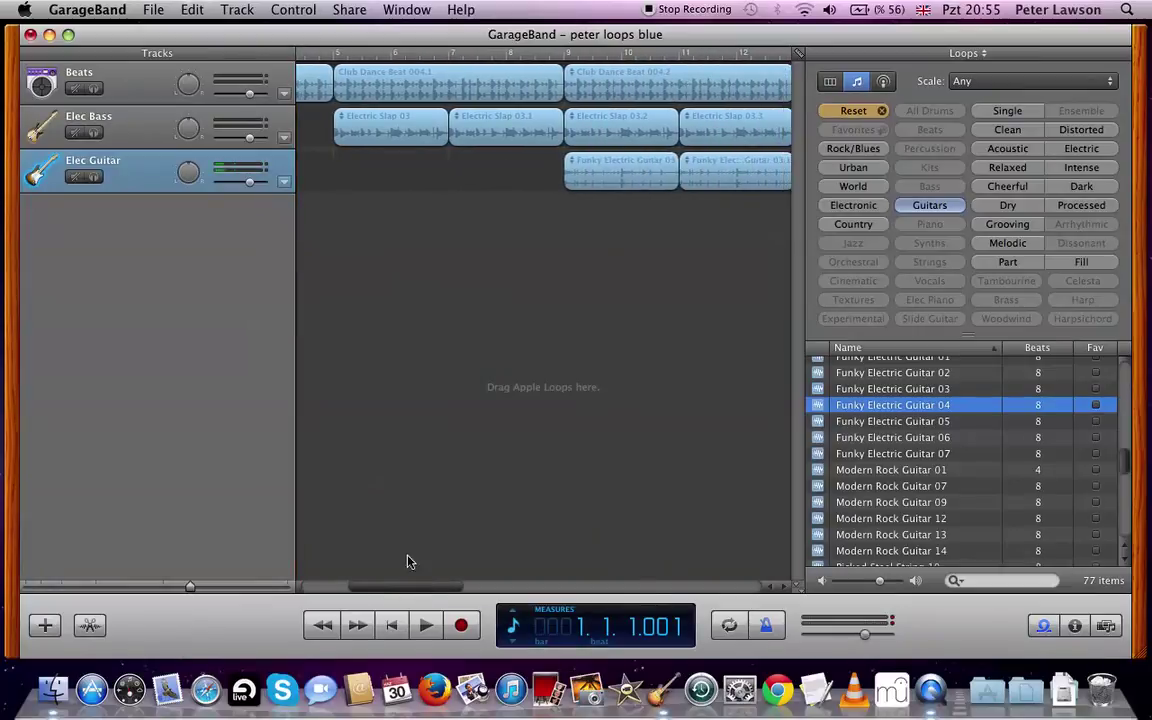
{"action": "left_click", "coordinate": [384, 134]}
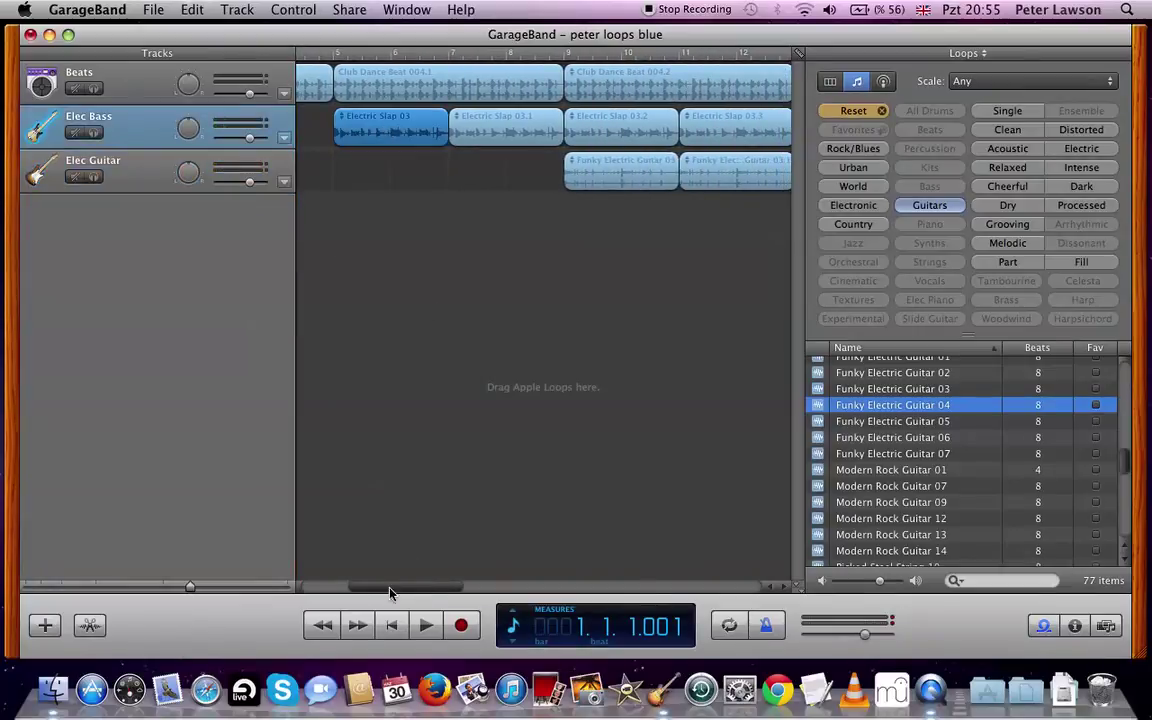
{"action": "left_click_drag", "start_coordinate": [393, 594], "coordinate": [367, 592]}
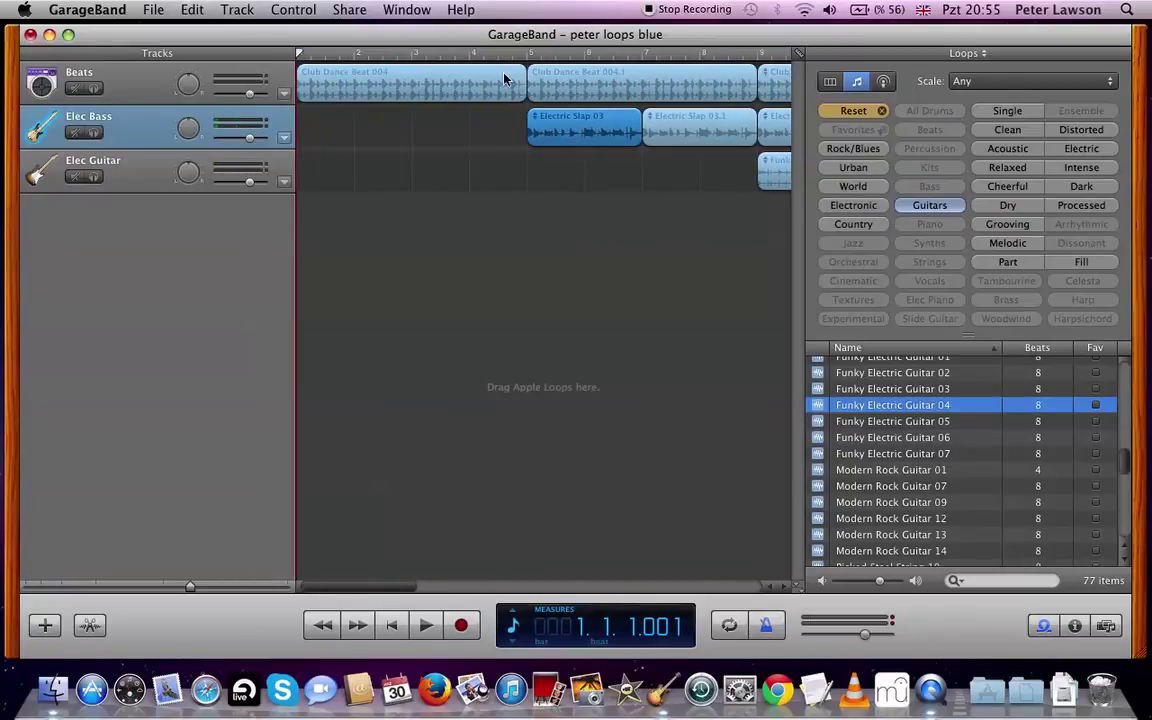
{"action": "left_click_drag", "start_coordinate": [381, 590], "coordinate": [426, 588]}
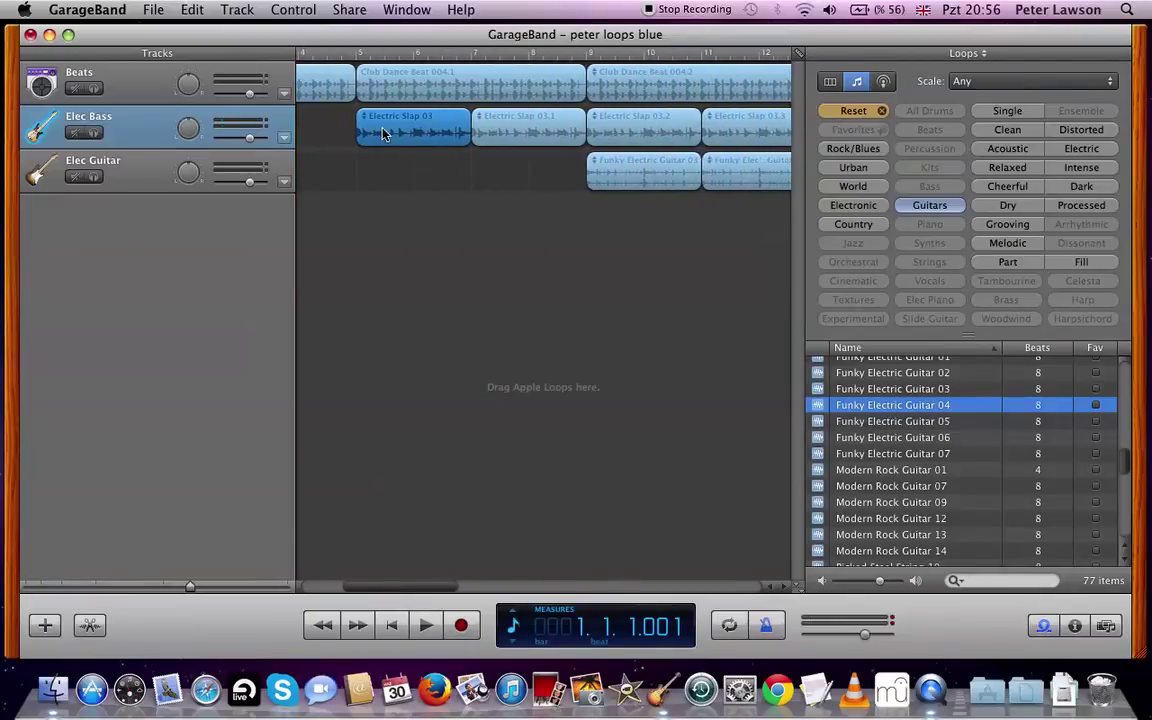
{"action": "left_click", "coordinate": [535, 135]}
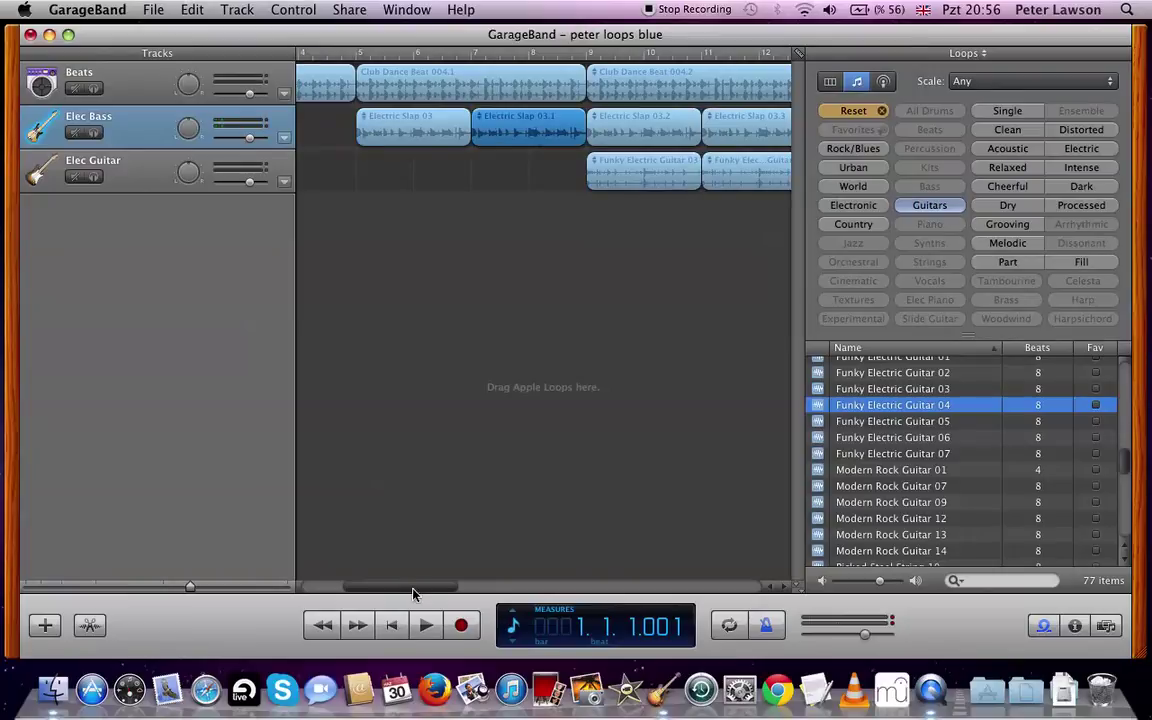
{"action": "left_click_drag", "start_coordinate": [414, 592], "coordinate": [458, 587]}
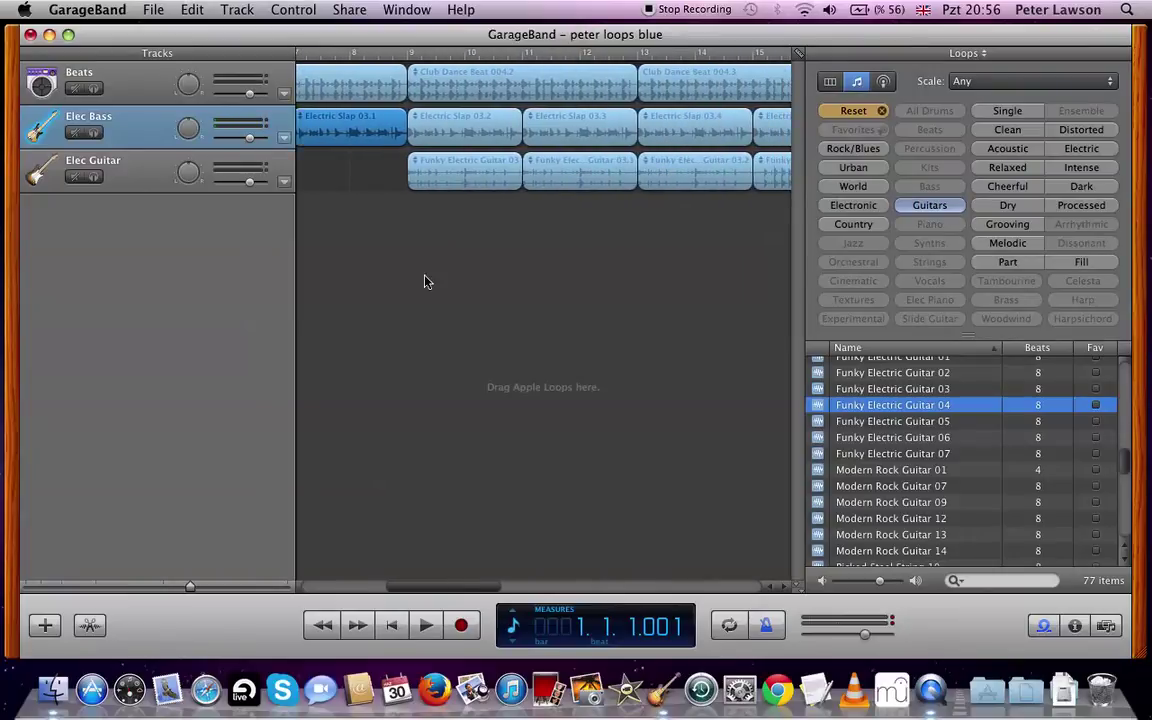
Step: Check the guitar regions through Funky Electric Guitar 04, then scroll back to measure 1
{"action": "left_click", "coordinate": [449, 177]}
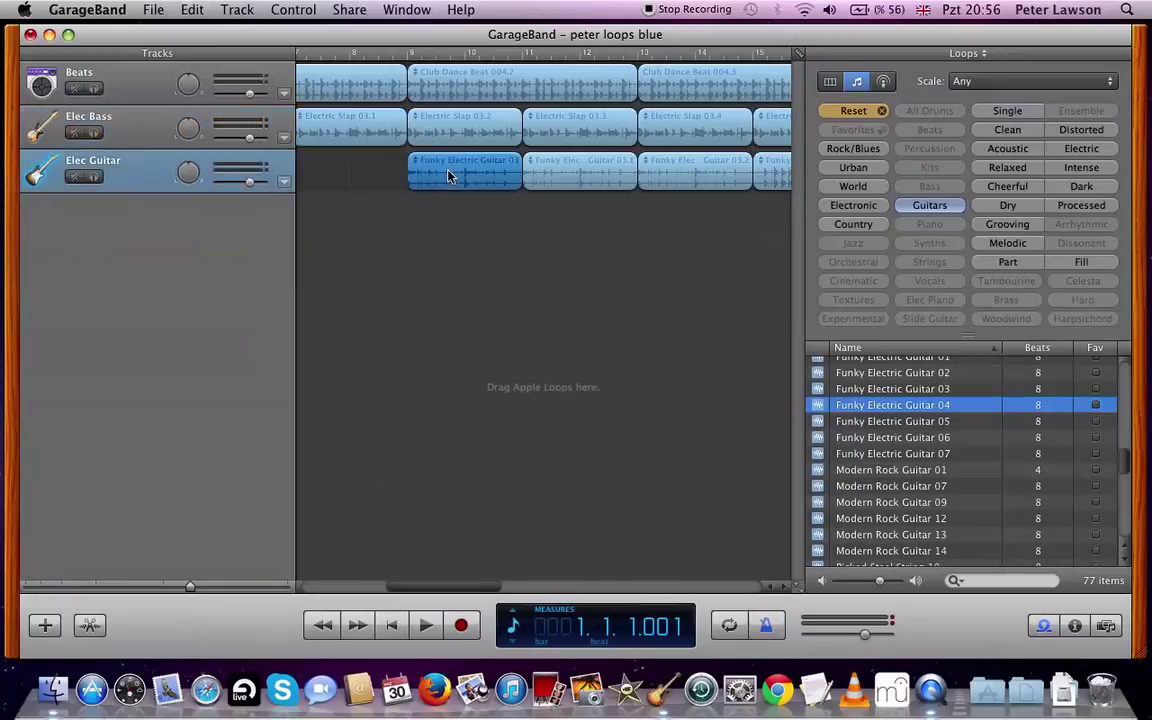
{"action": "left_click", "coordinate": [569, 186]}
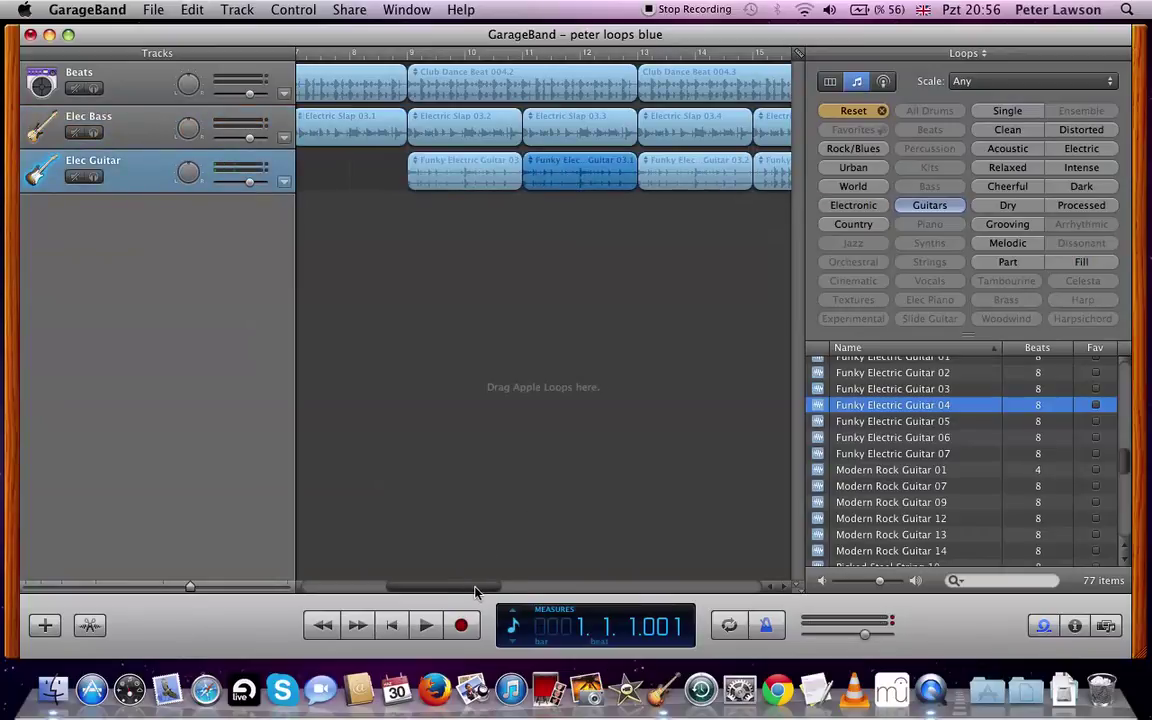
{"action": "left_click_drag", "start_coordinate": [475, 592], "coordinate": [506, 586]}
{"action": "scroll", "coordinate": [470, 570], "scroll_direction": "up", "scroll_amount": 3}
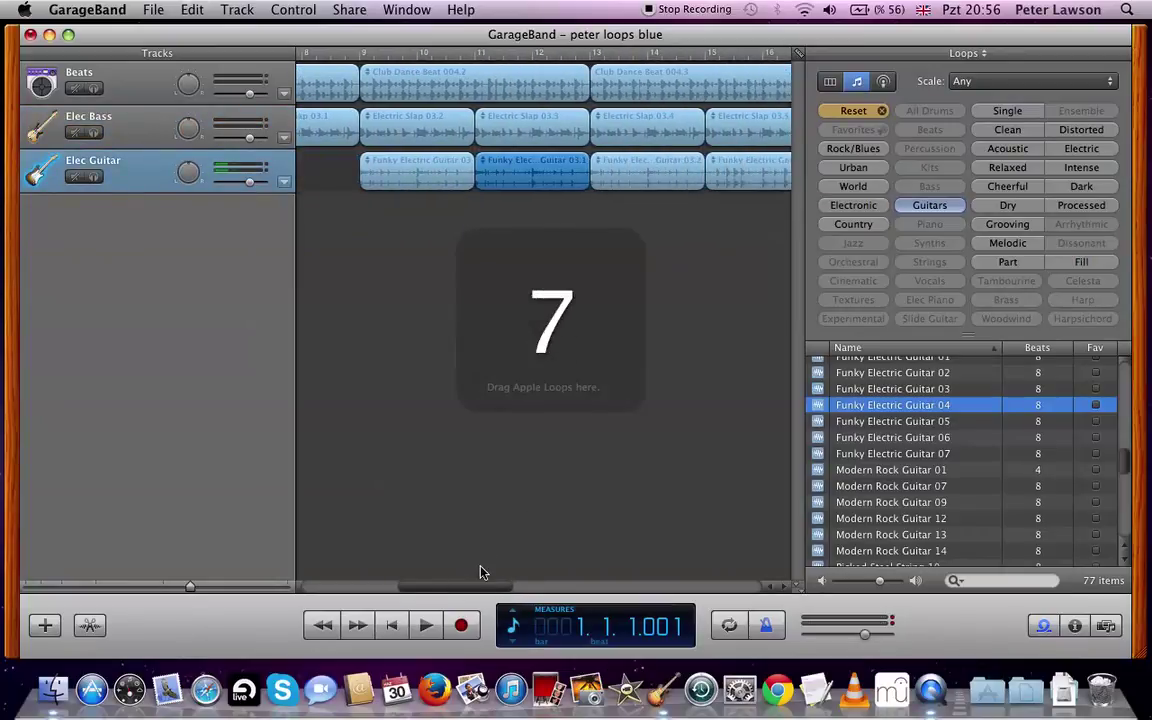
{"action": "left_click", "coordinate": [393, 188]}
{"action": "left_click", "coordinate": [474, 193]}
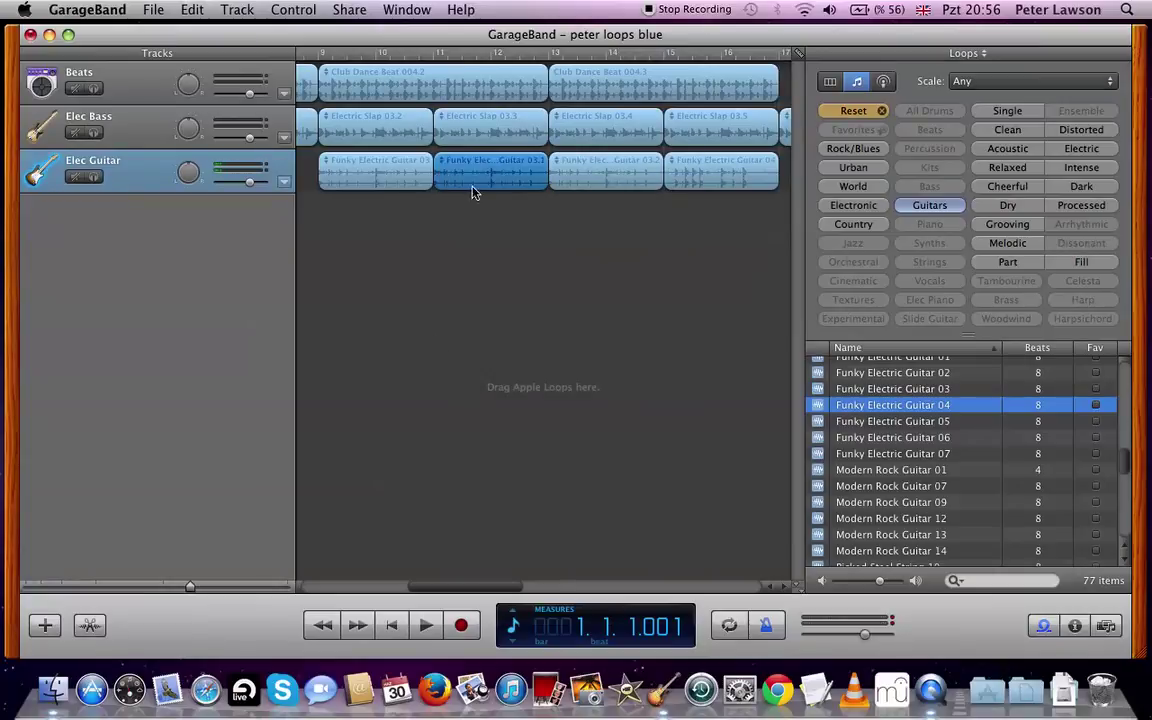
{"action": "left_click", "coordinate": [586, 176]}
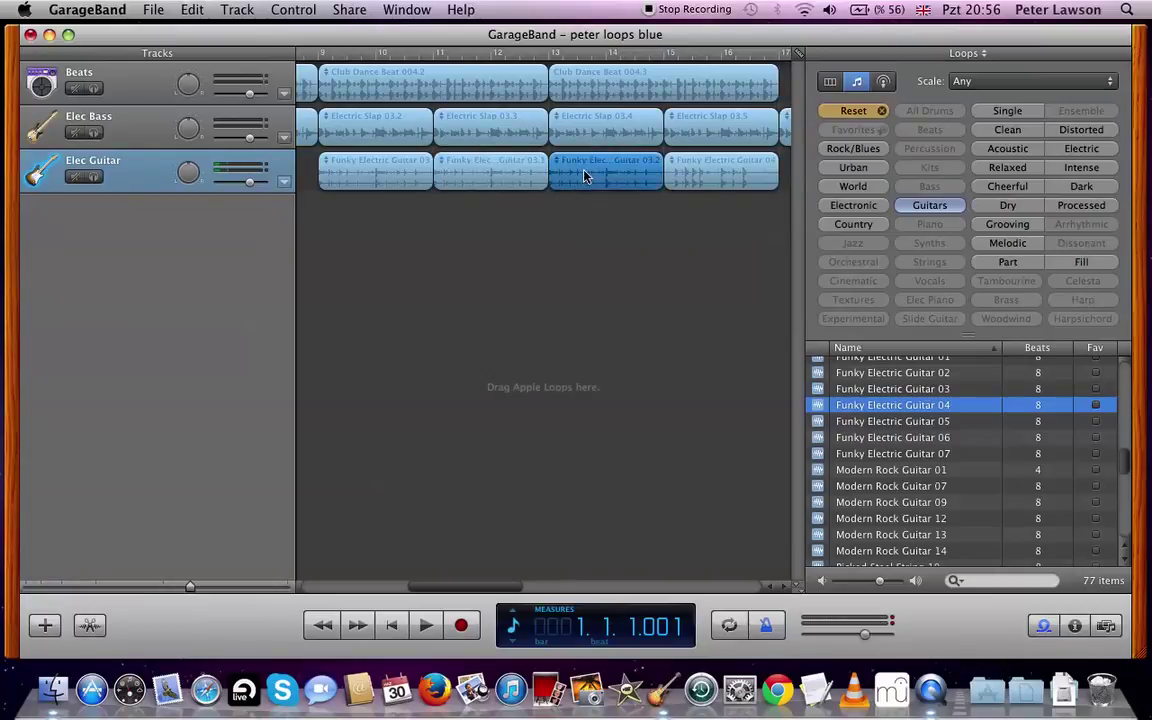
{"action": "left_click", "coordinate": [704, 177]}
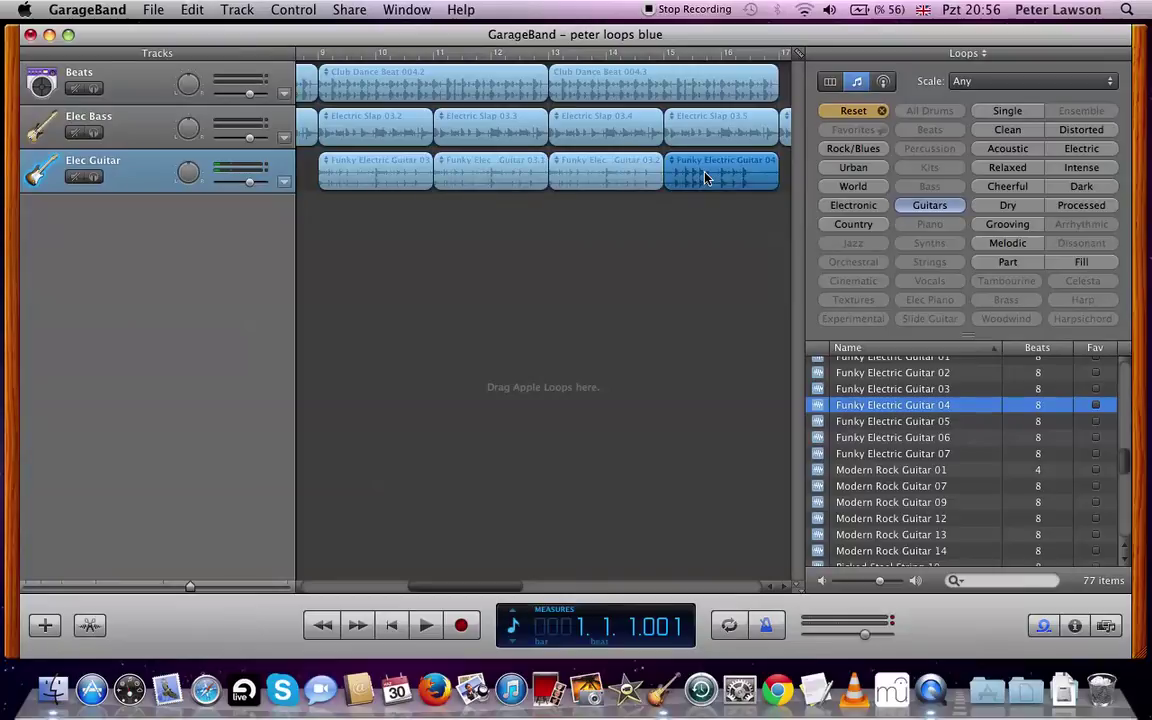
{"action": "left_click_drag", "start_coordinate": [492, 596], "coordinate": [314, 597]}
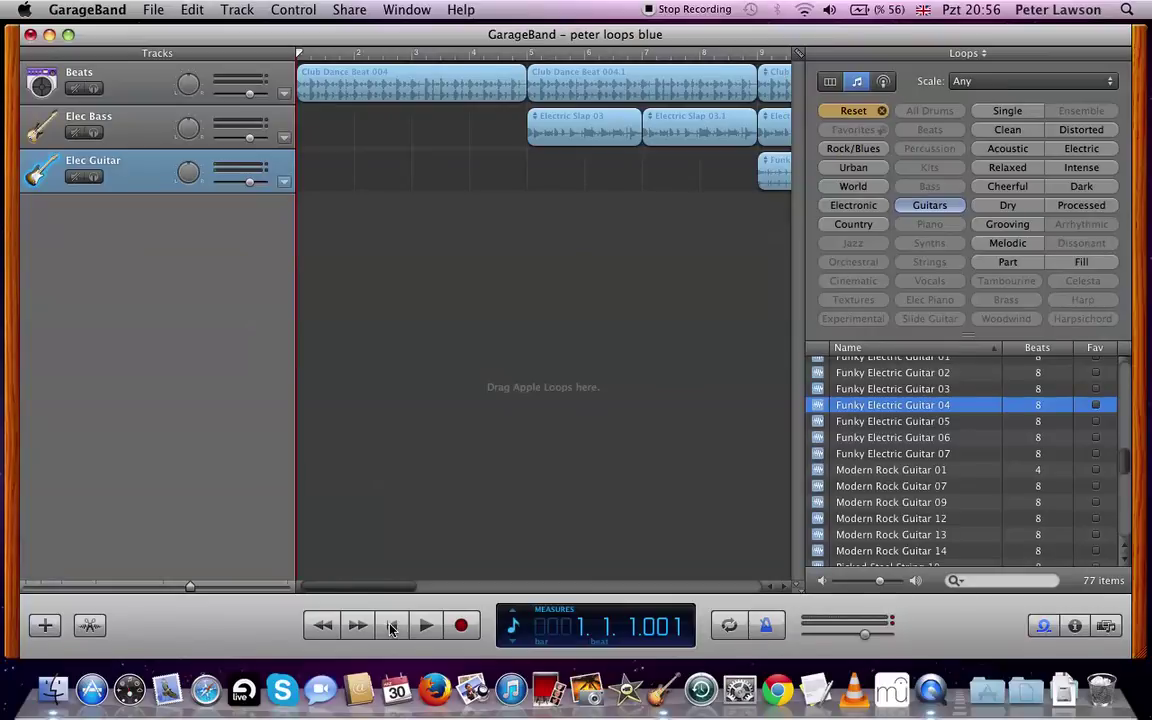
Step: Play the drums, bass and guitar arrangement from the beginning to bar 17
{"action": "key", "text": "space"}
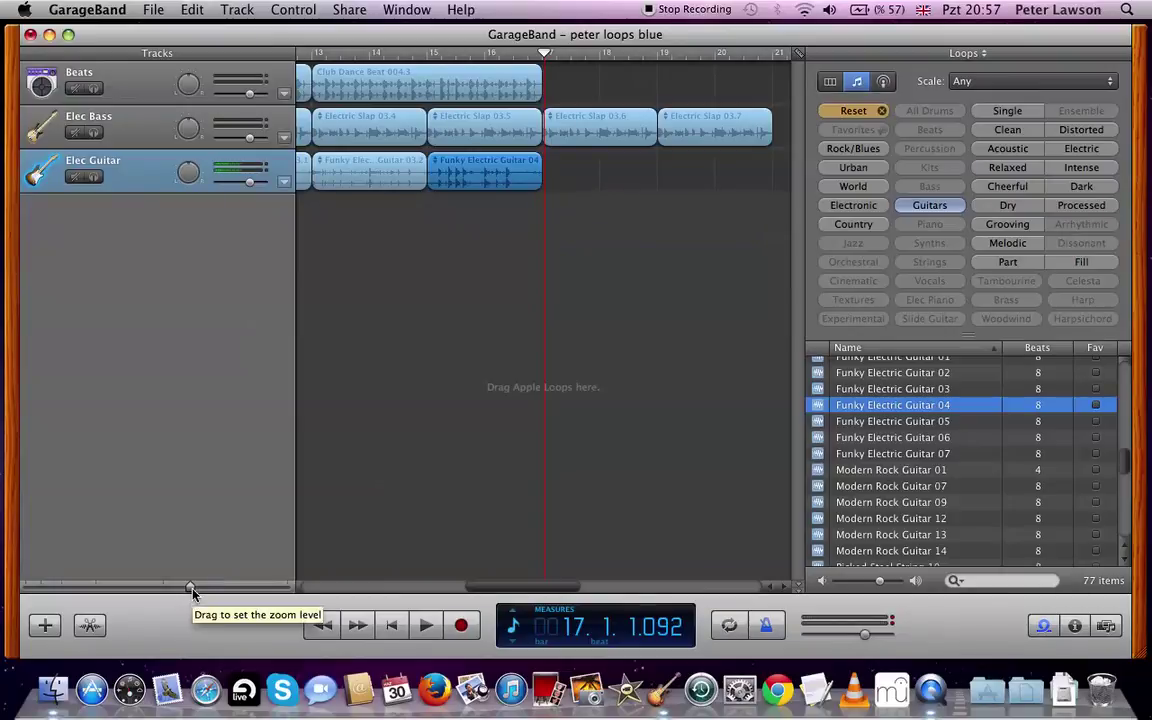
Step: Zoom out, select the bar 9–16 drum, bass and guitar regions, and paste them at bar 17
{"action": "left_click_drag", "start_coordinate": [193, 592], "coordinate": [161, 589]}
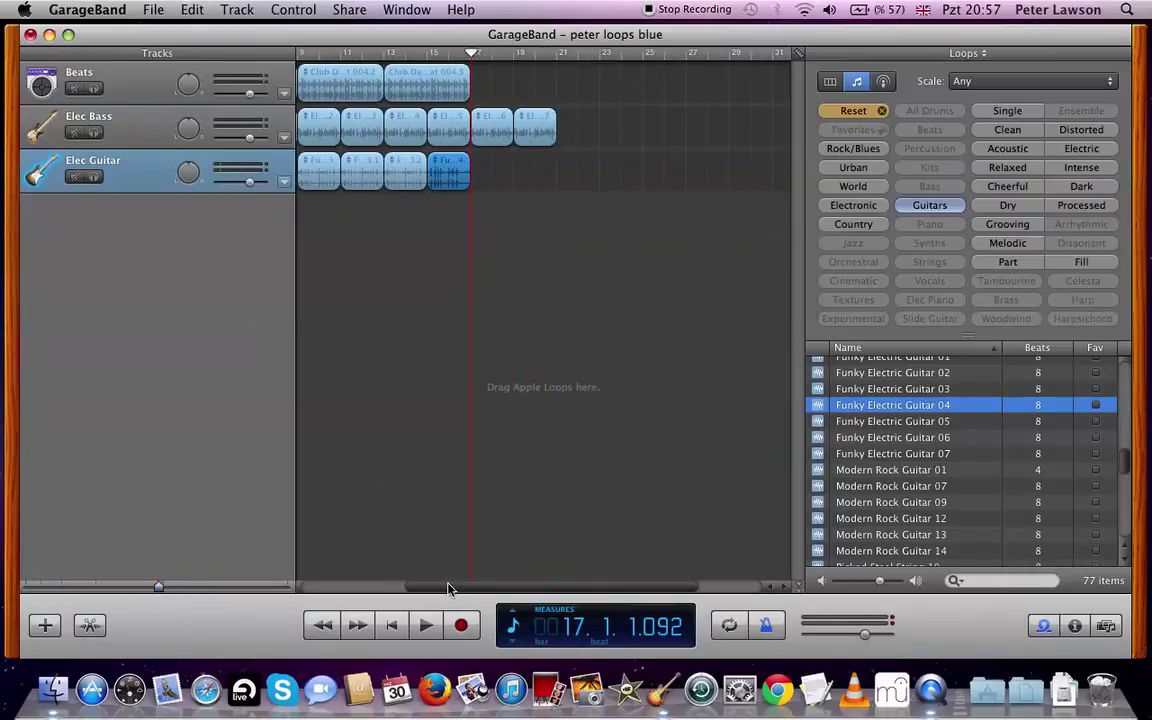
{"action": "scroll", "coordinate": [350, 571], "scroll_direction": "left", "scroll_amount": 10}
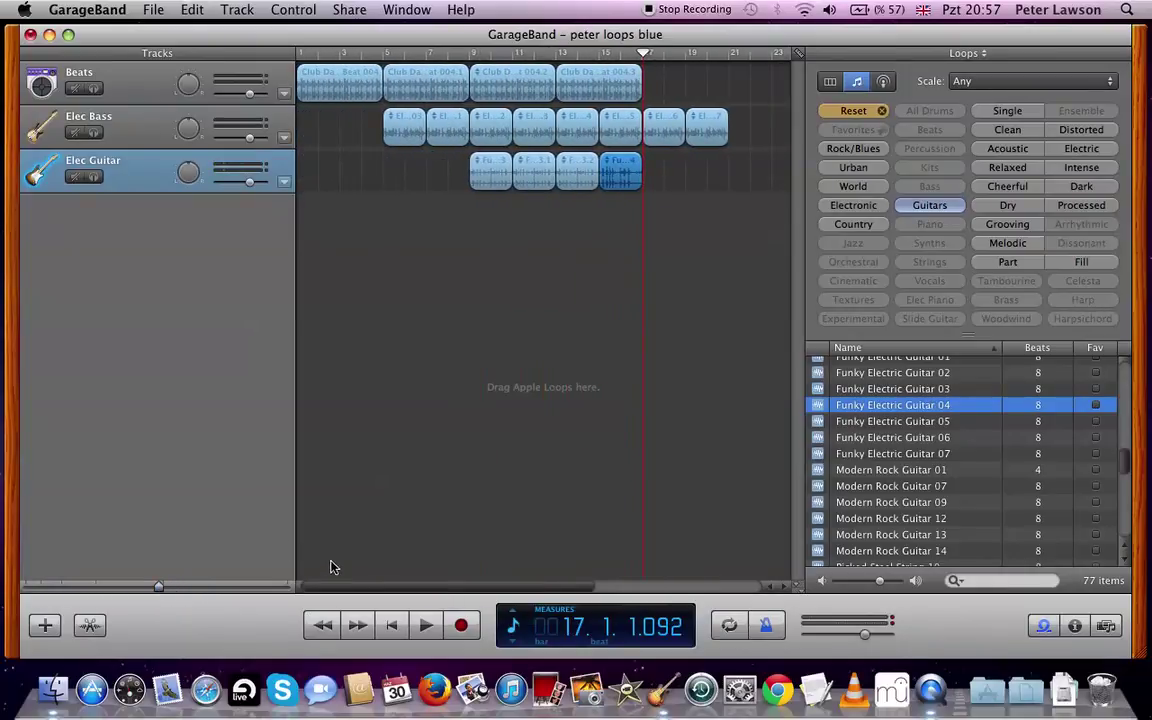
{"action": "mouse_move", "coordinate": [155, 590]}
{"action": "left_mouse_down"}
{"action": "mouse_move", "coordinate": [278, 590]}
{"action": "mouse_move", "coordinate": [127, 573]}
{"action": "mouse_move", "coordinate": [153, 575]}
{"action": "left_mouse_up"}
{"action": "left_click", "coordinate": [508, 232]}
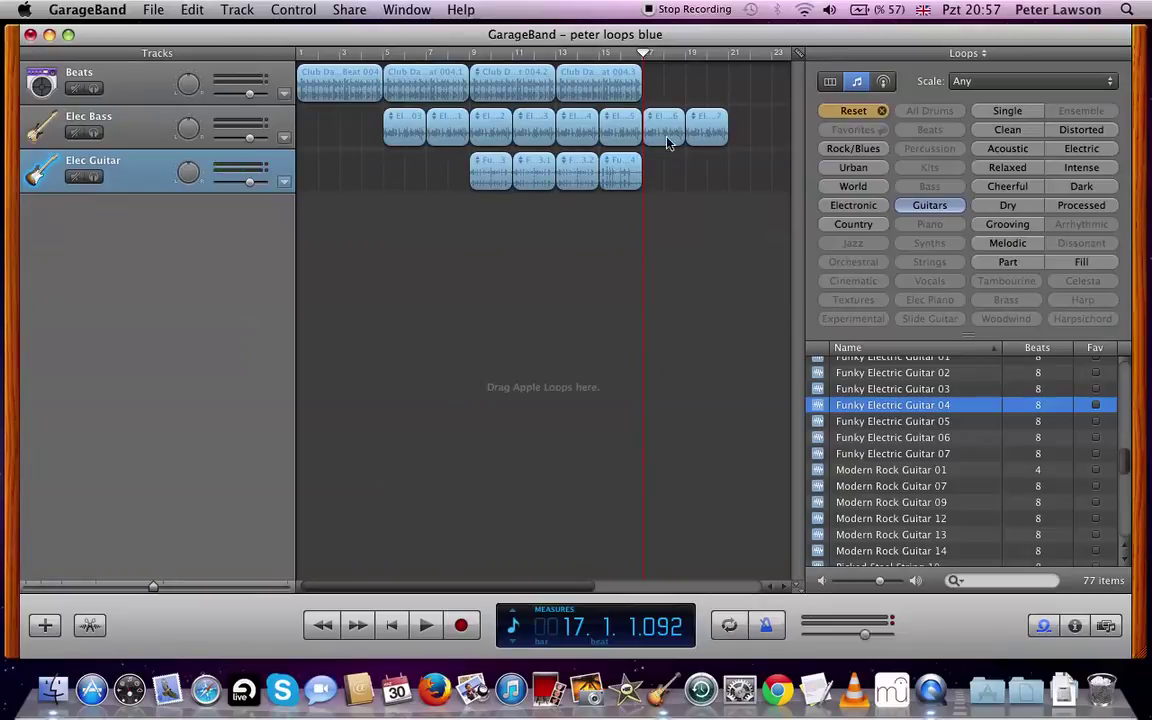
{"action": "left_click_drag", "start_coordinate": [506, 218], "coordinate": [617, 90]}
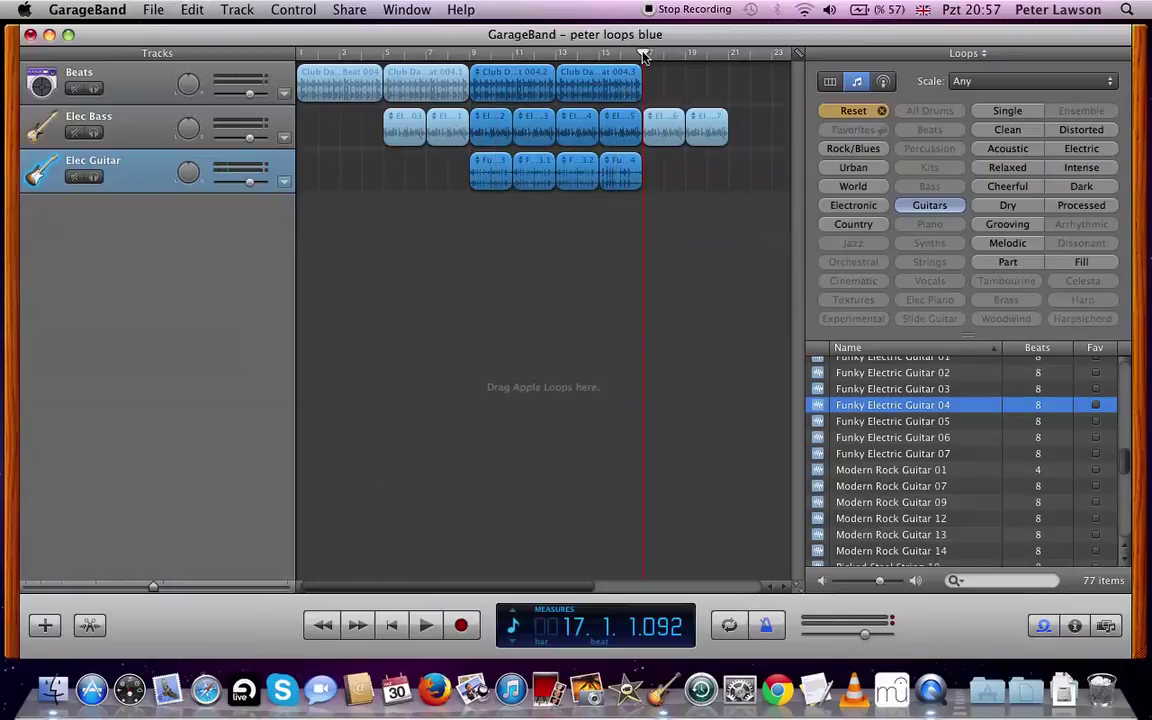
{"action": "mouse_move", "coordinate": [643, 56]}
{"action": "left_mouse_down"}
{"action": "mouse_move", "coordinate": [668, 53]}
{"action": "mouse_move", "coordinate": [644, 57]}
{"action": "left_mouse_up"}
{"action": "key", "text": "super+v"}
{"action": "left_click_drag", "start_coordinate": [456, 591], "coordinate": [489, 591]}
Step: Play the song from bar 9 through the pasted section past bar 25
{"action": "left_click", "coordinate": [420, 55]}
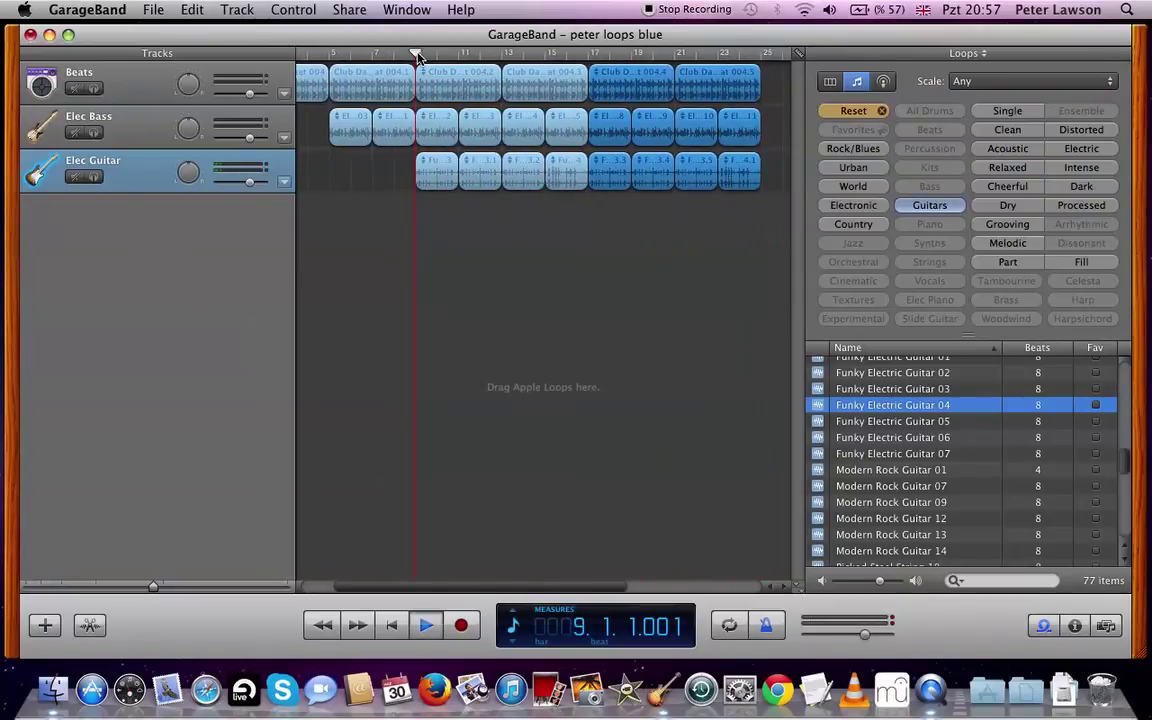
{"action": "key", "text": "space"}
{"action": "scroll", "coordinate": [420, 57], "scroll_direction": "left", "scroll_amount": 2}
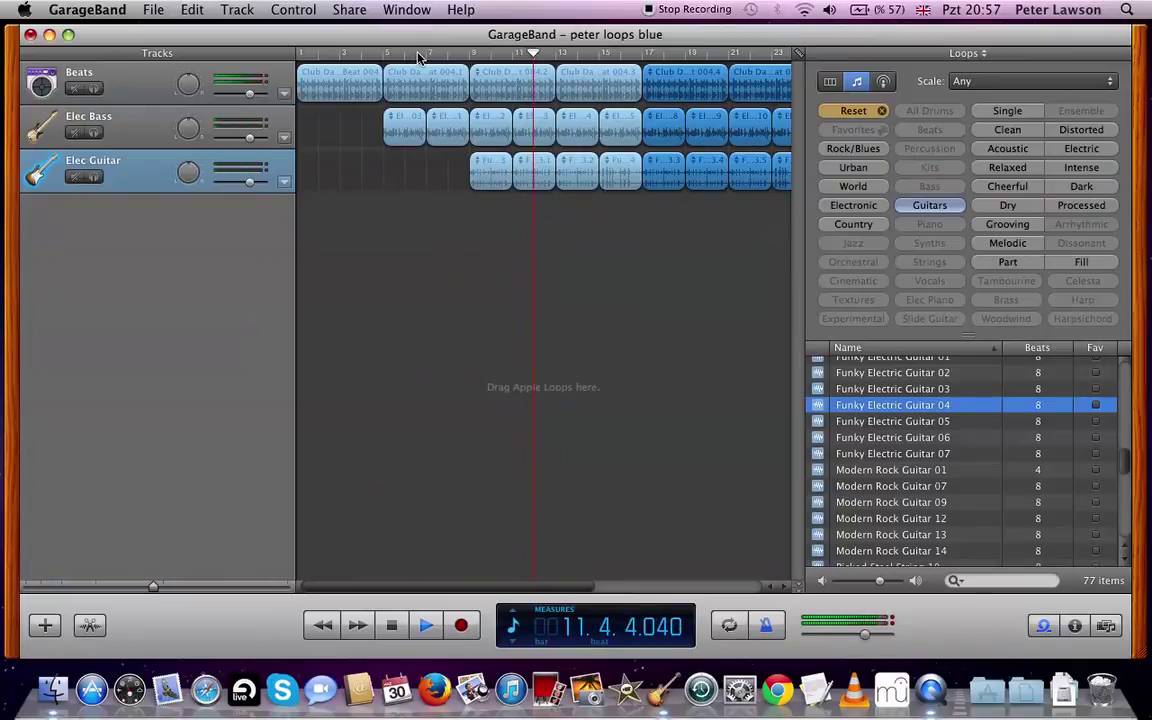
{"action": "scroll", "coordinate": [418, 57], "scroll_direction": "right", "scroll_amount": 1}
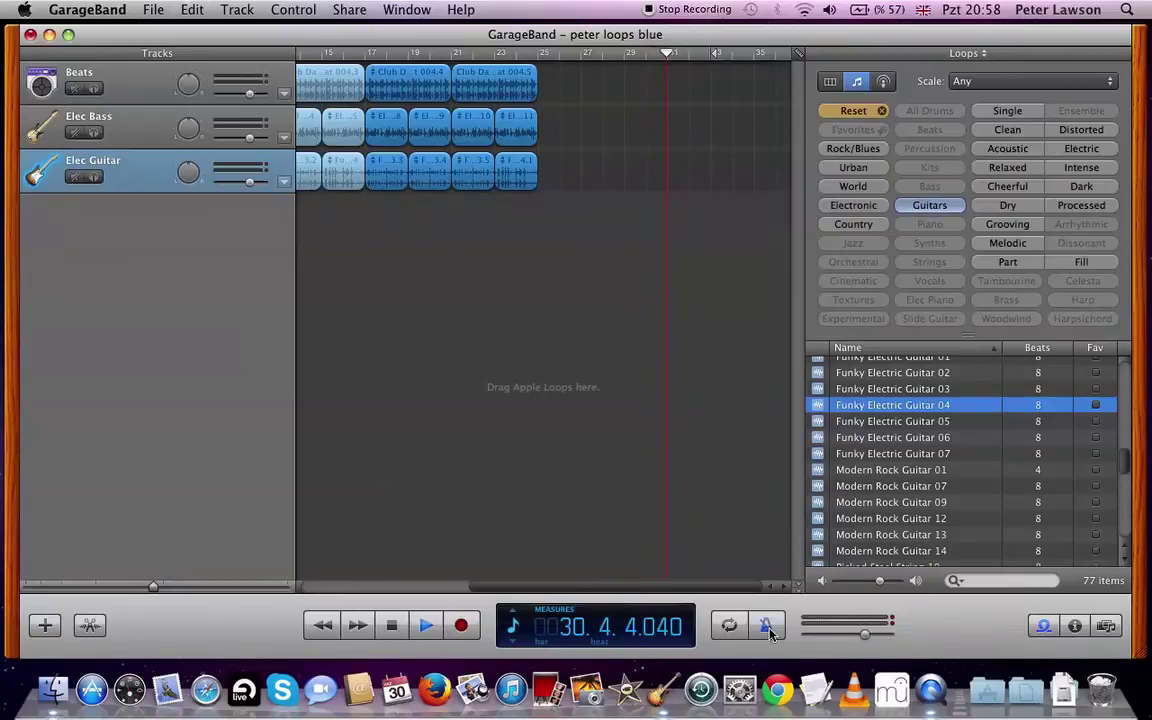
Step: Stop playback, replay from bar 17 where the copies begin, then jump back to the start
{"action": "left_click", "coordinate": [767, 625]}
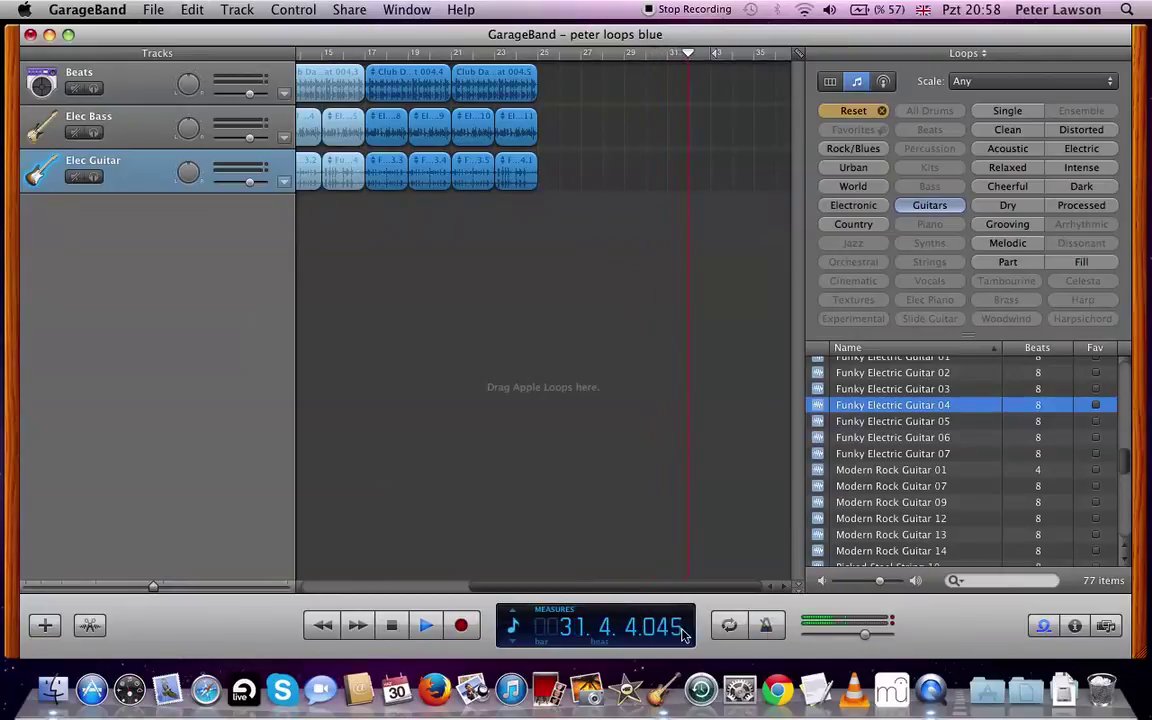
{"action": "left_click", "coordinate": [425, 625]}
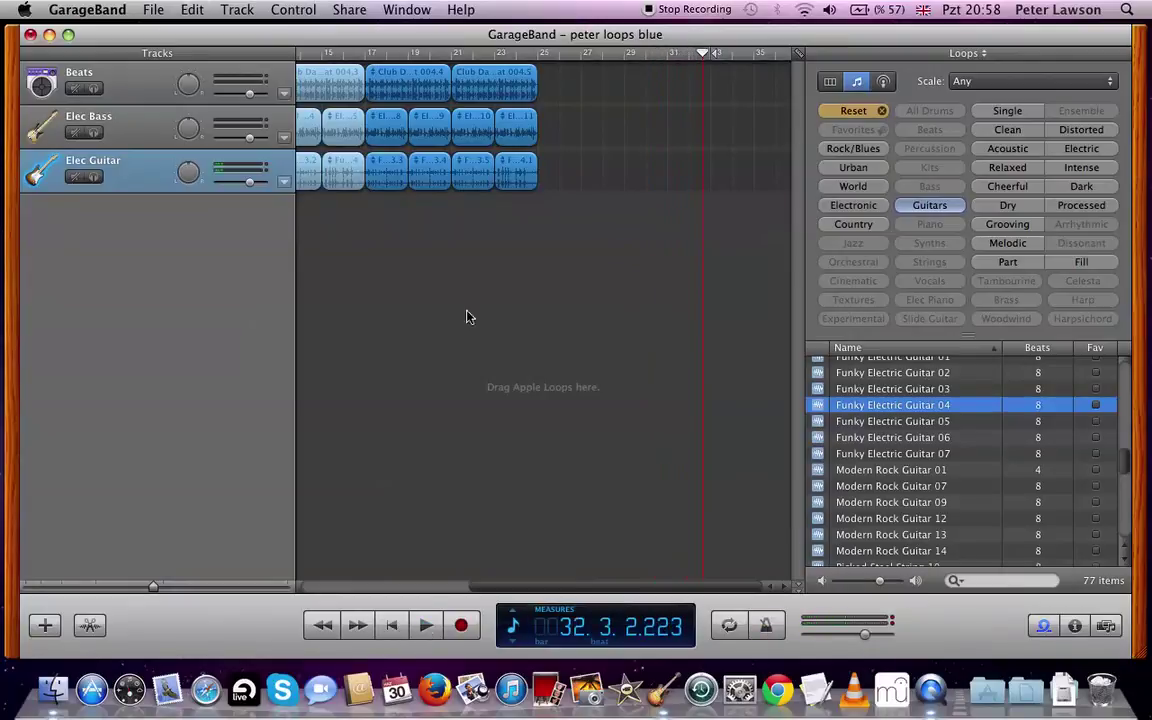
{"action": "left_click", "coordinate": [366, 55]}
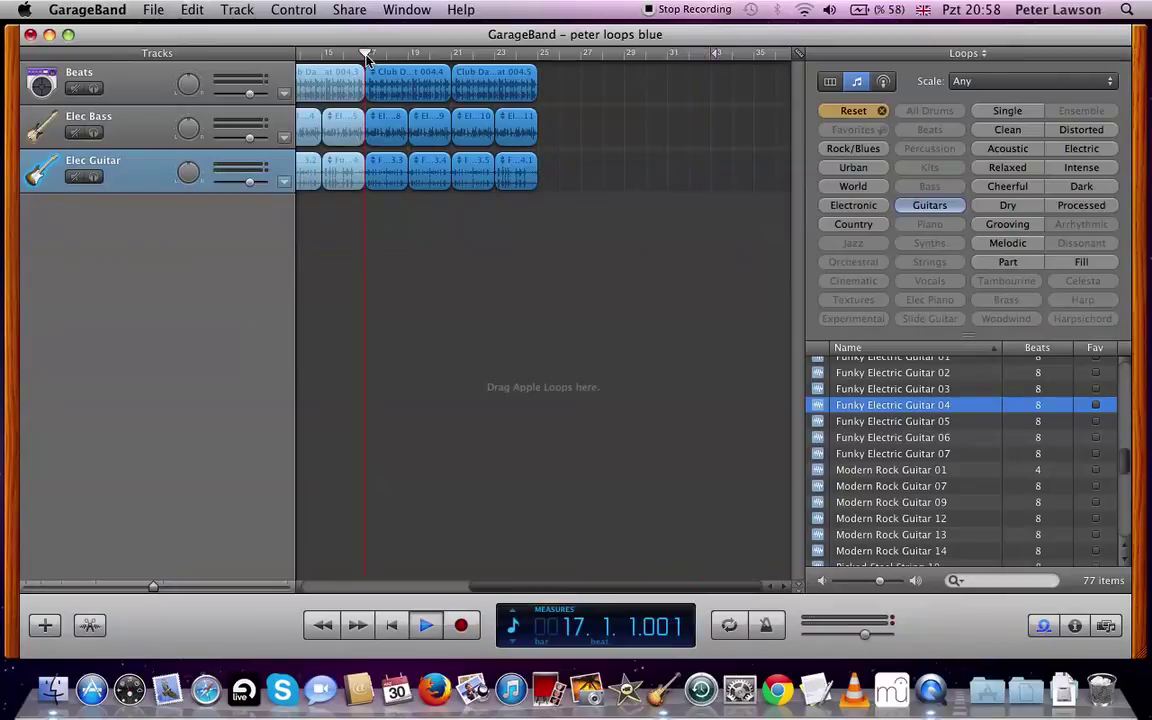
{"action": "key", "text": "space"}
{"action": "key", "text": "space"}
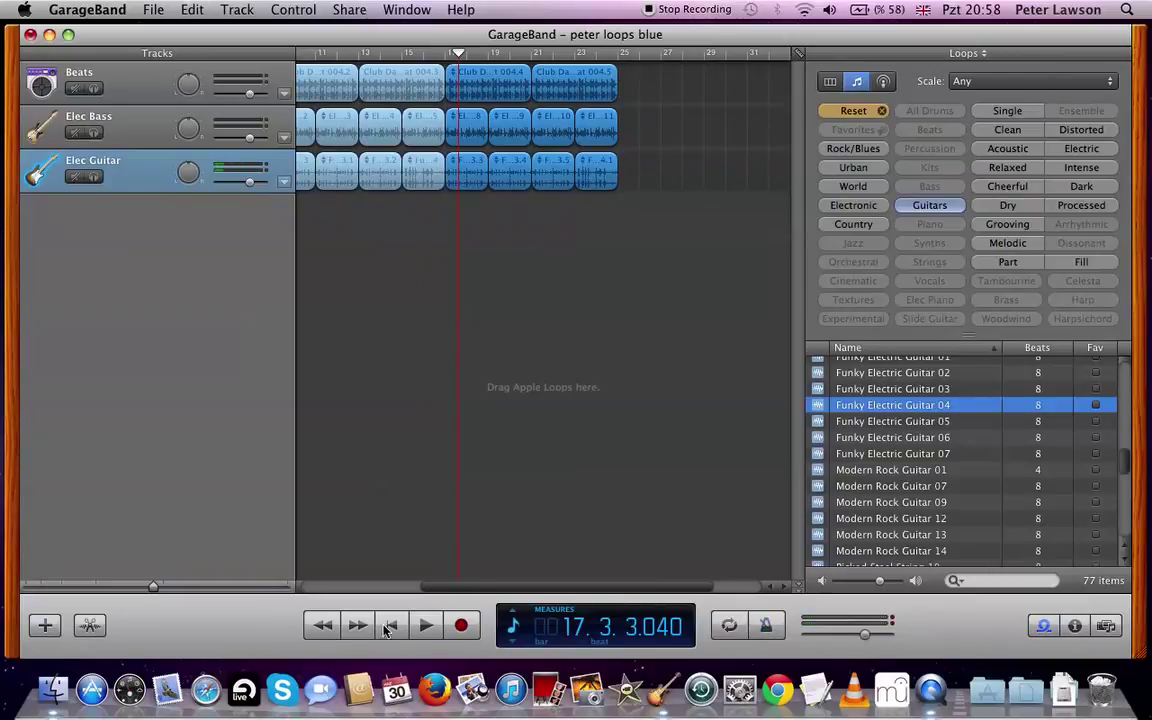
{"action": "key", "text": "Home"}
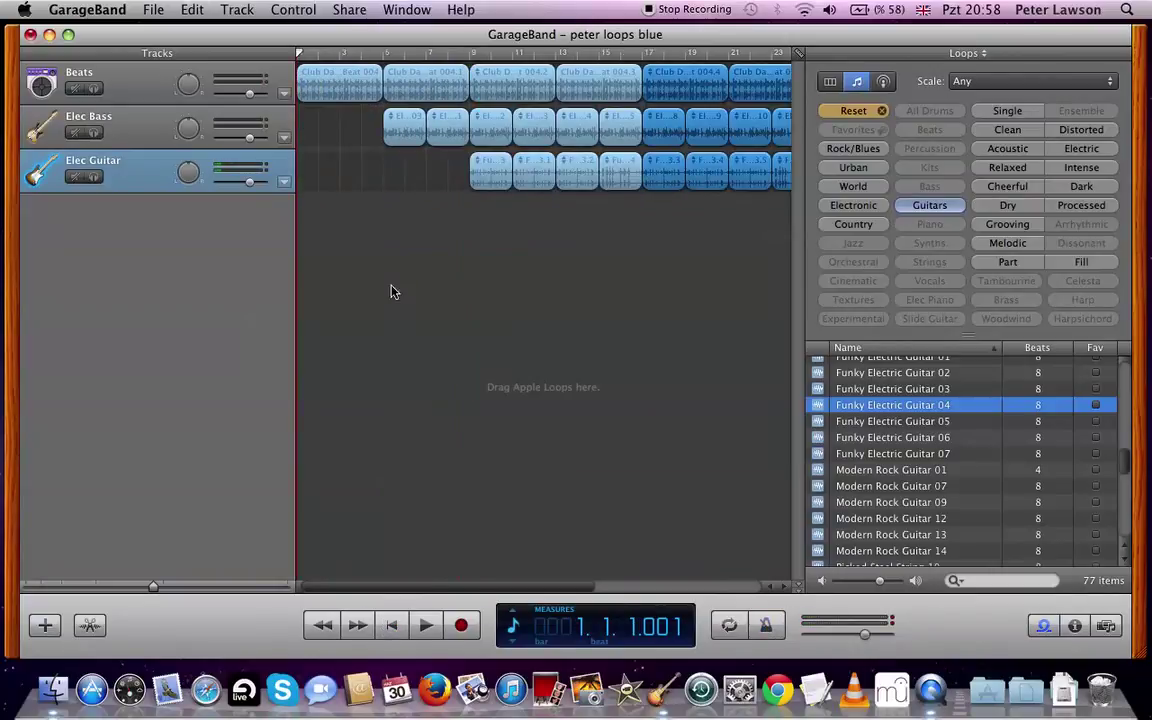
Step: Review the arrangement by moving the playhead to bars 5, 7 and 9, then return it to the start
{"action": "left_click", "coordinate": [336, 84]}
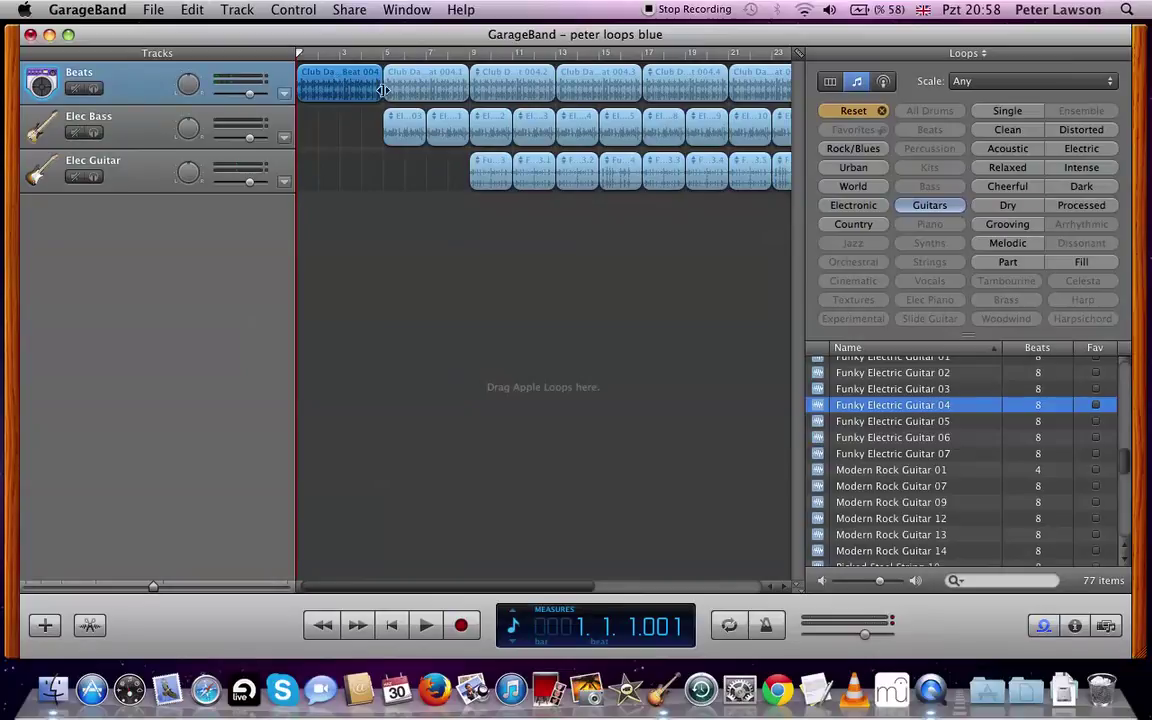
{"action": "left_click", "coordinate": [385, 57]}
{"action": "left_click", "coordinate": [426, 56]}
{"action": "left_click", "coordinate": [469, 56]}
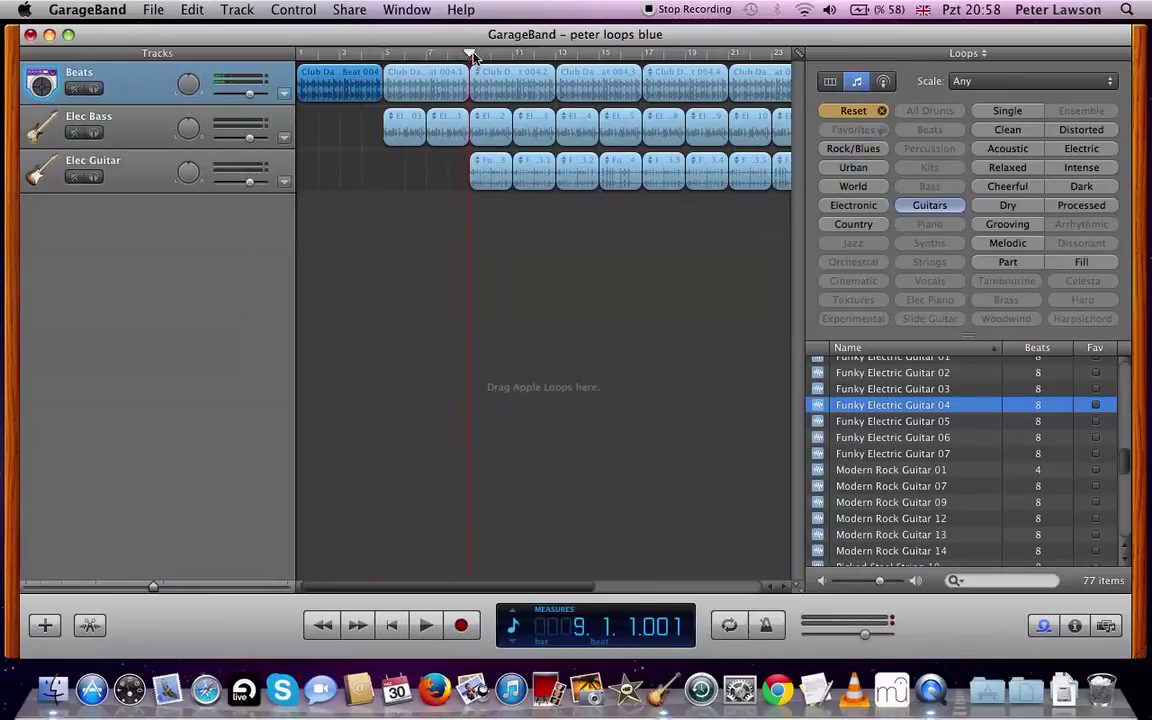
{"action": "left_click", "coordinate": [384, 56]}
{"action": "left_click", "coordinate": [447, 236]}
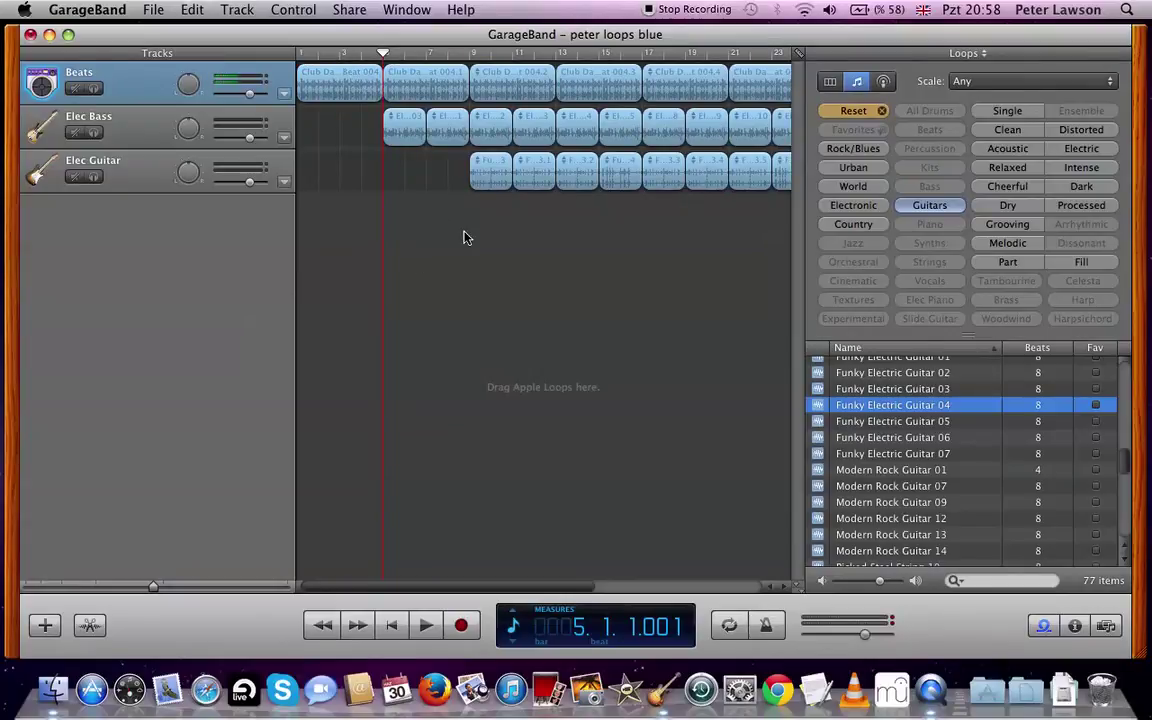
{"action": "left_click_drag", "start_coordinate": [480, 207], "coordinate": [707, 87]}
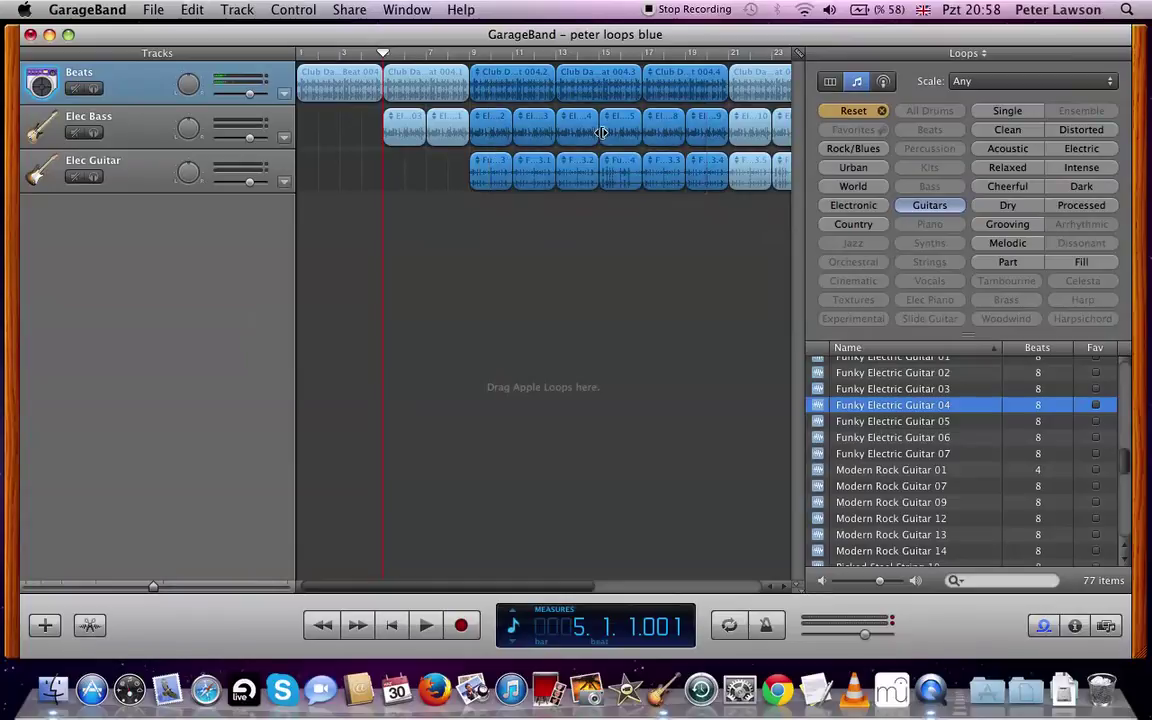
{"action": "left_click", "coordinate": [625, 275]}
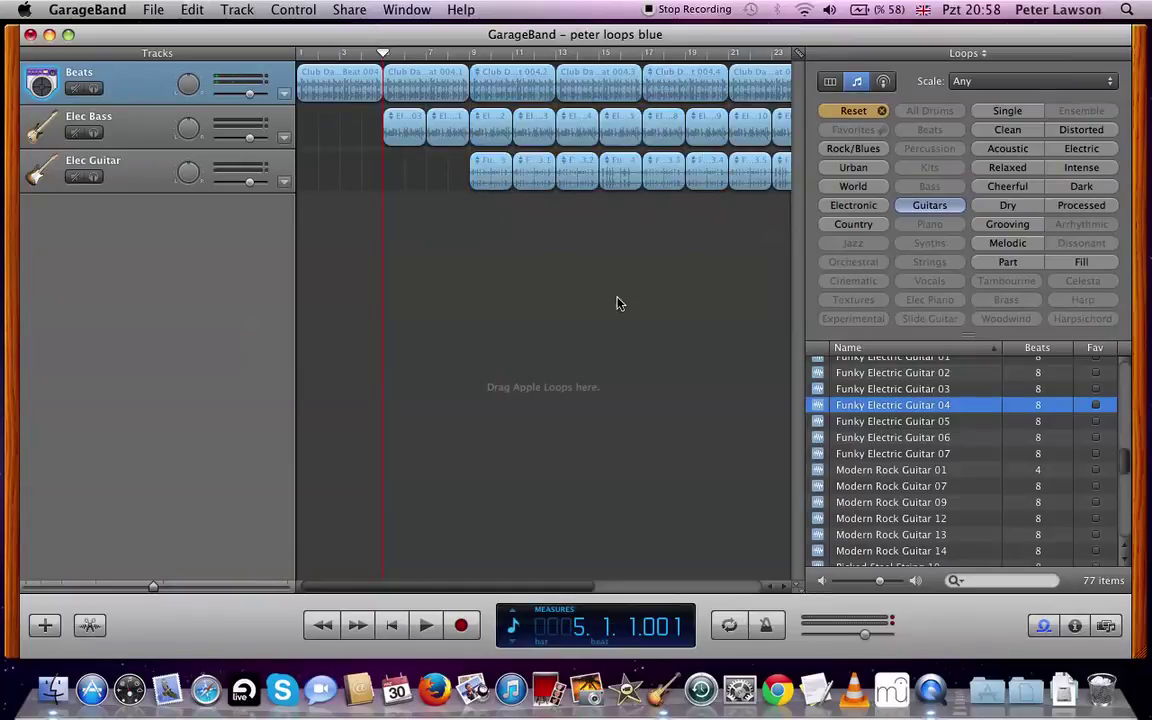
{"action": "key", "text": "Return"}
Step: Check the Elec Bass loop copies along the bass track
{"action": "left_click", "coordinate": [407, 139]}
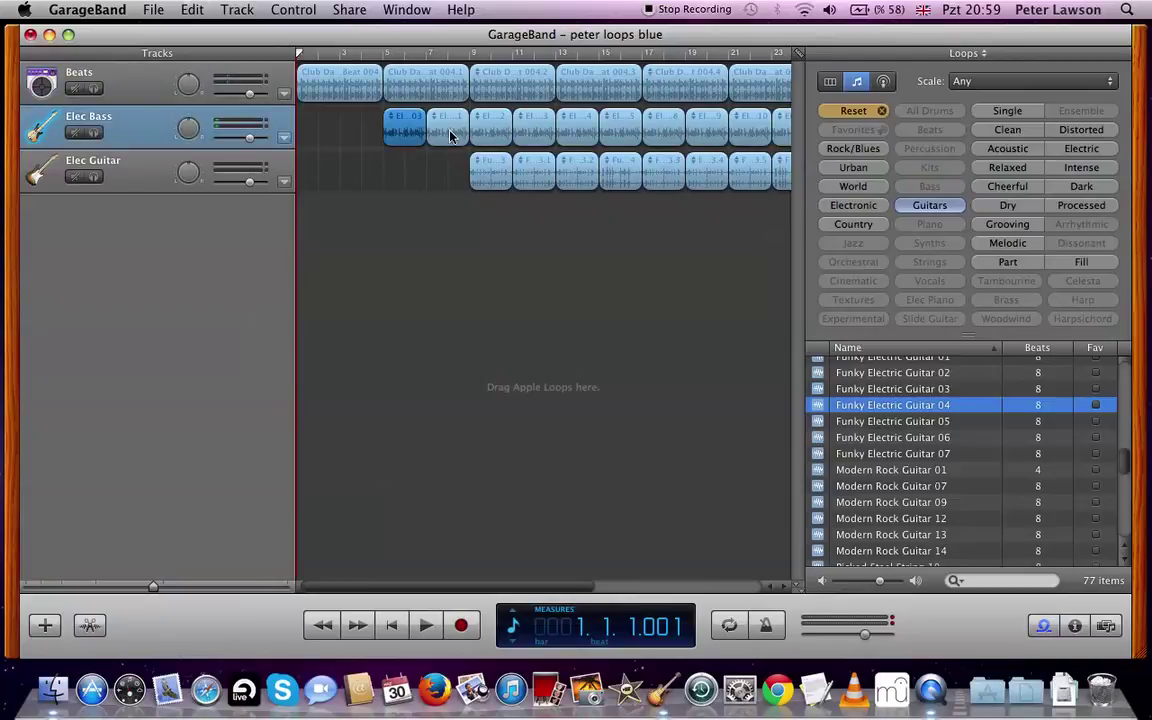
{"action": "left_click", "coordinate": [493, 133]}
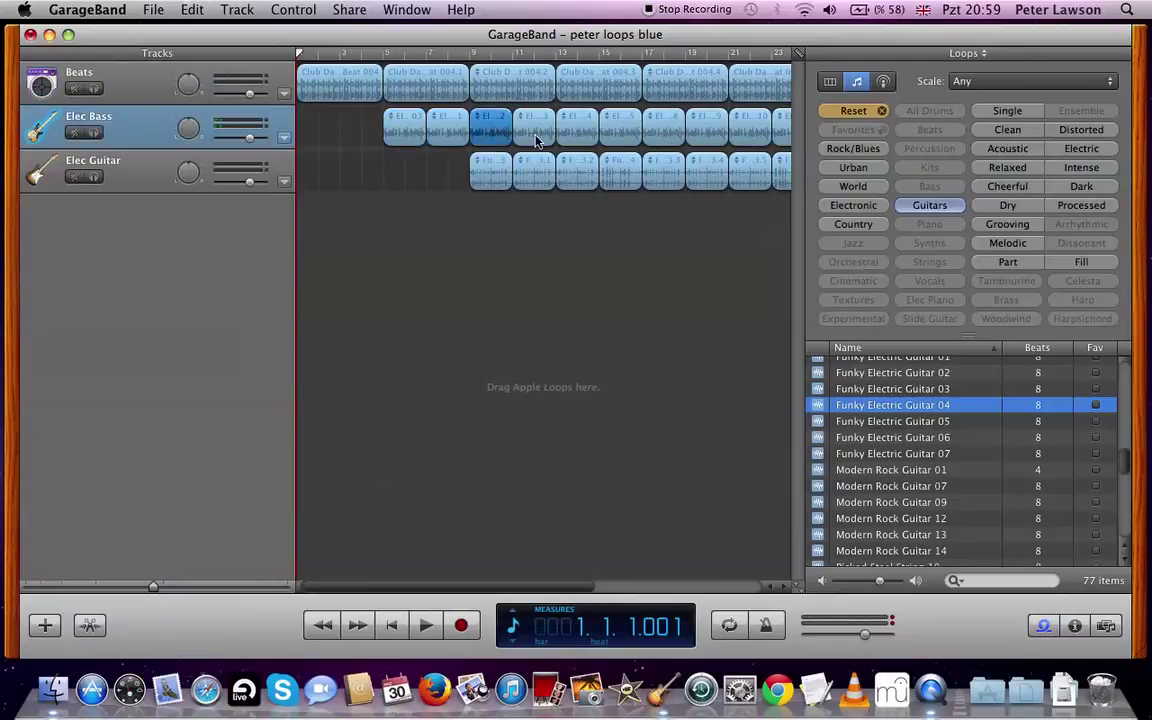
{"action": "left_click", "coordinate": [528, 128]}
{"action": "left_click", "coordinate": [582, 129]}
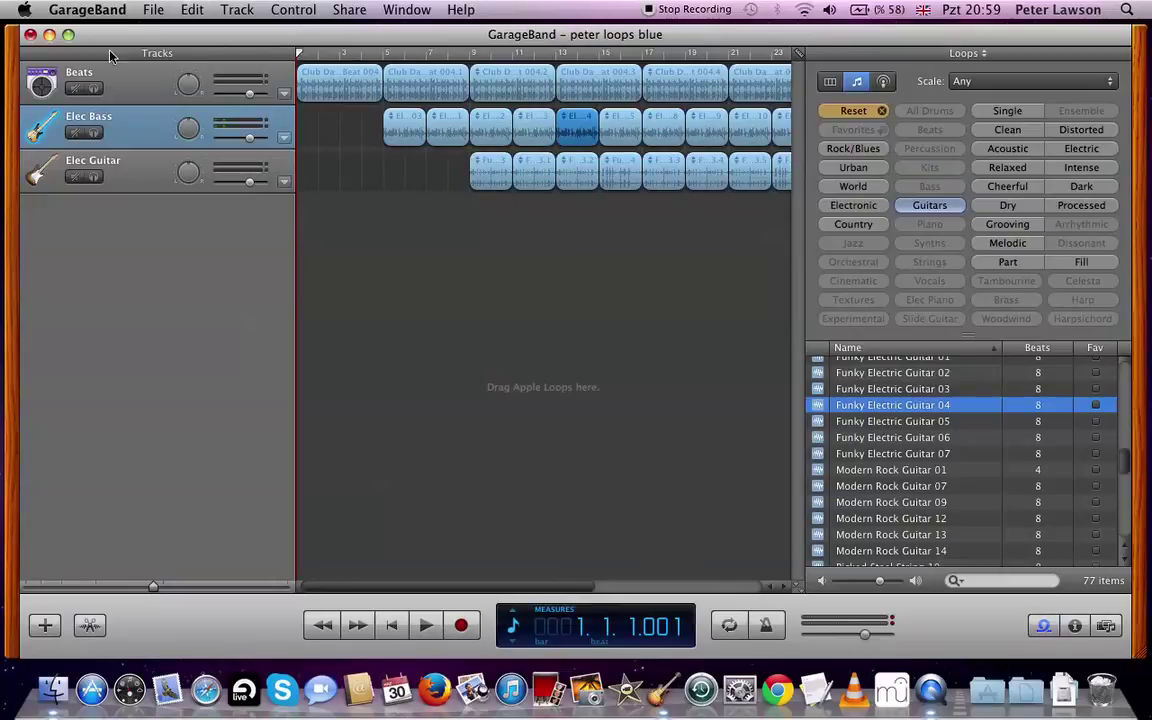
Step: Save As over the existing 'peter loops blue' file in year 6 garageband, then close the window
{"action": "left_click", "coordinate": [153, 10]}
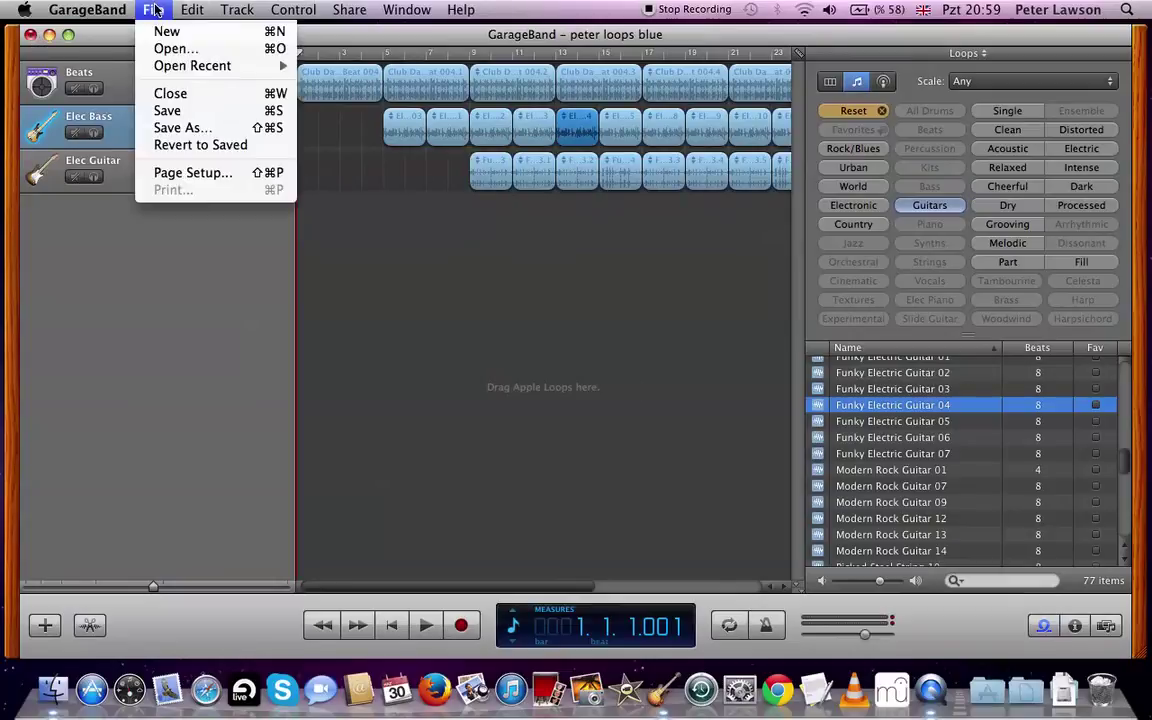
{"action": "left_click", "coordinate": [172, 137]}
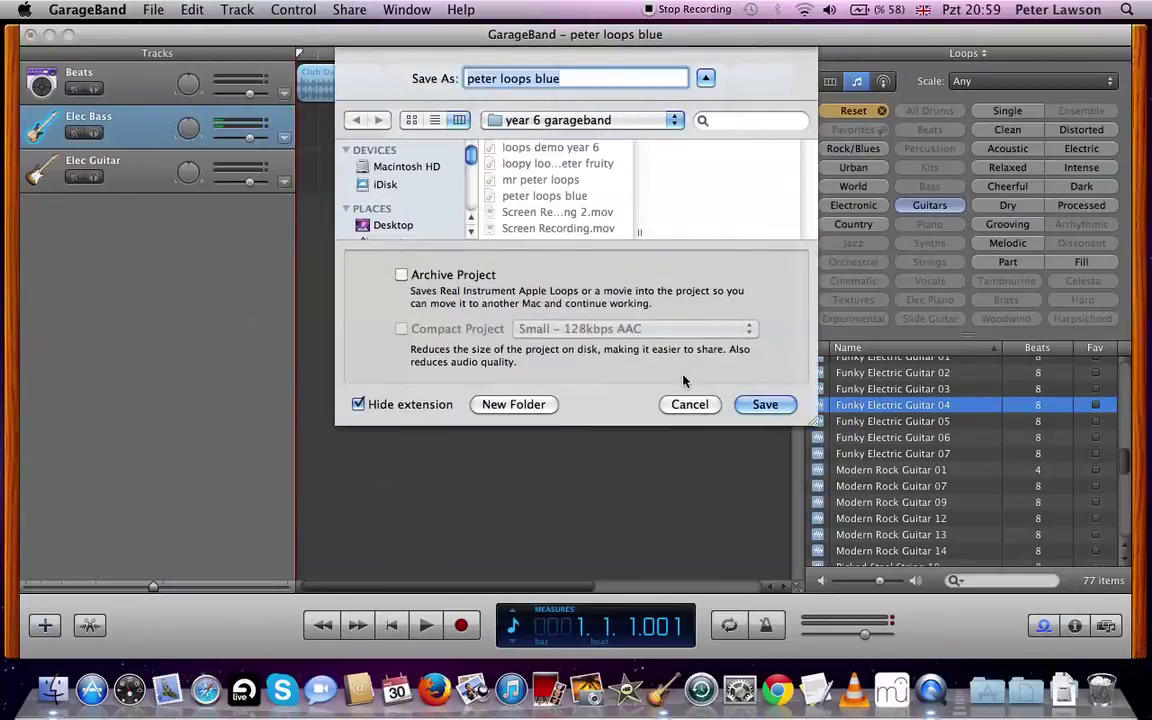
{"action": "left_click", "coordinate": [781, 408]}
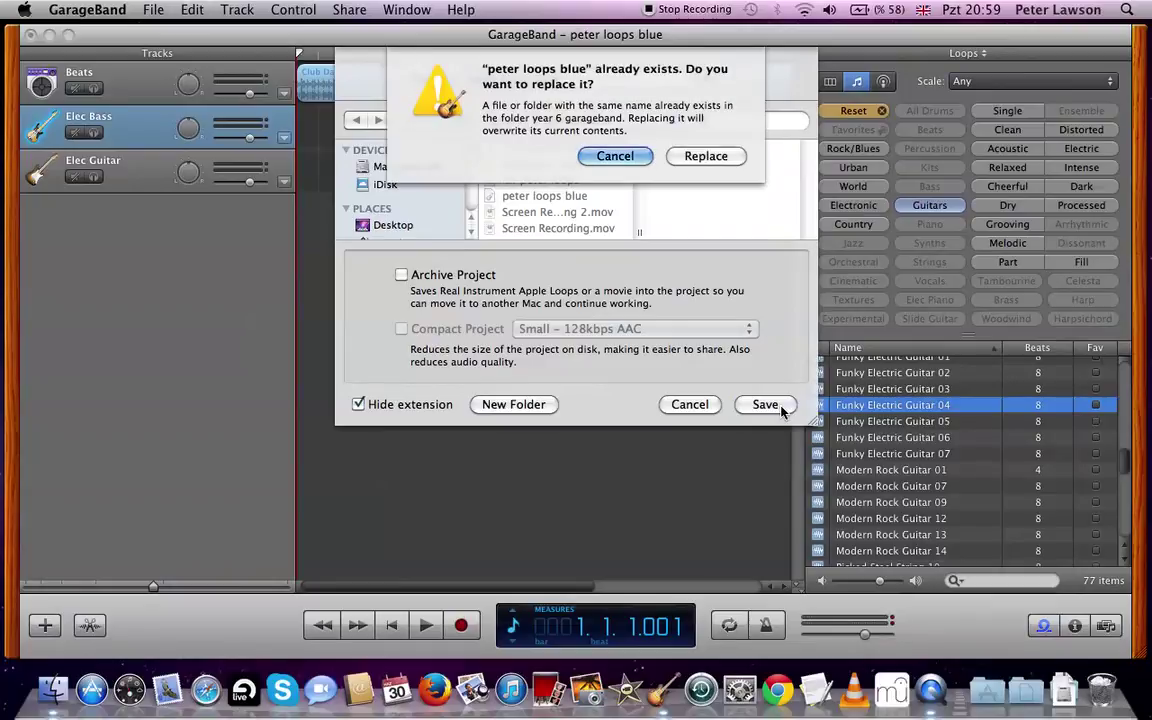
{"action": "left_click", "coordinate": [700, 159]}
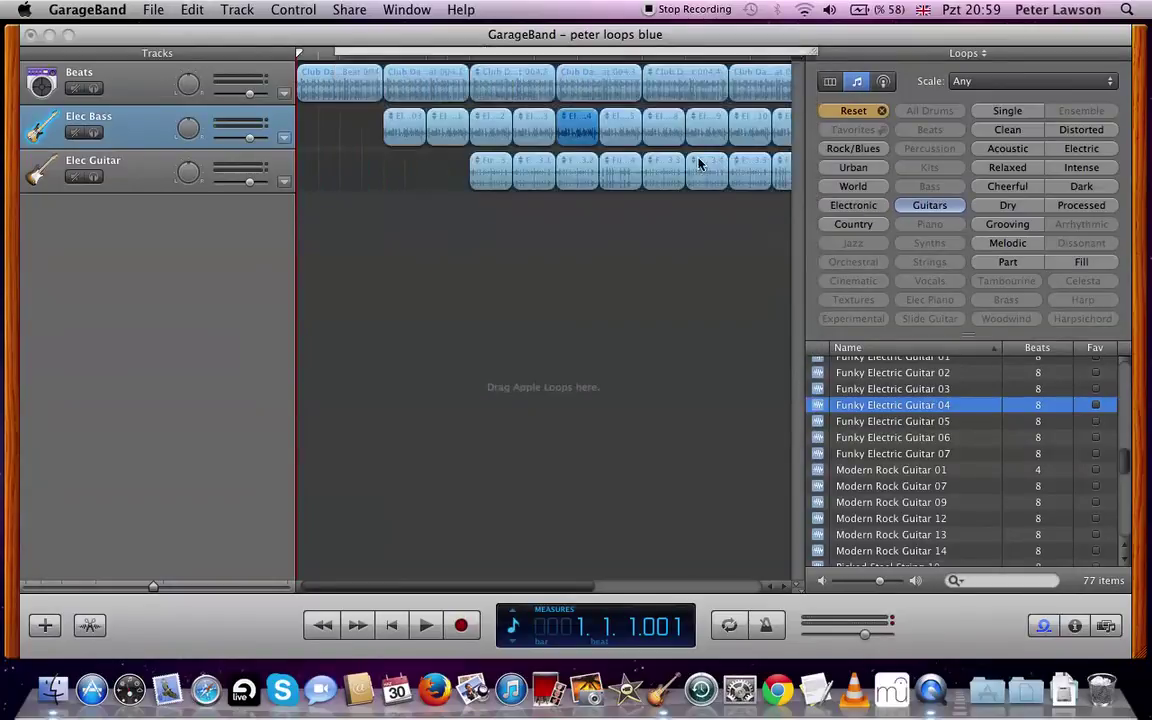
{"action": "left_click", "coordinate": [30, 35]}
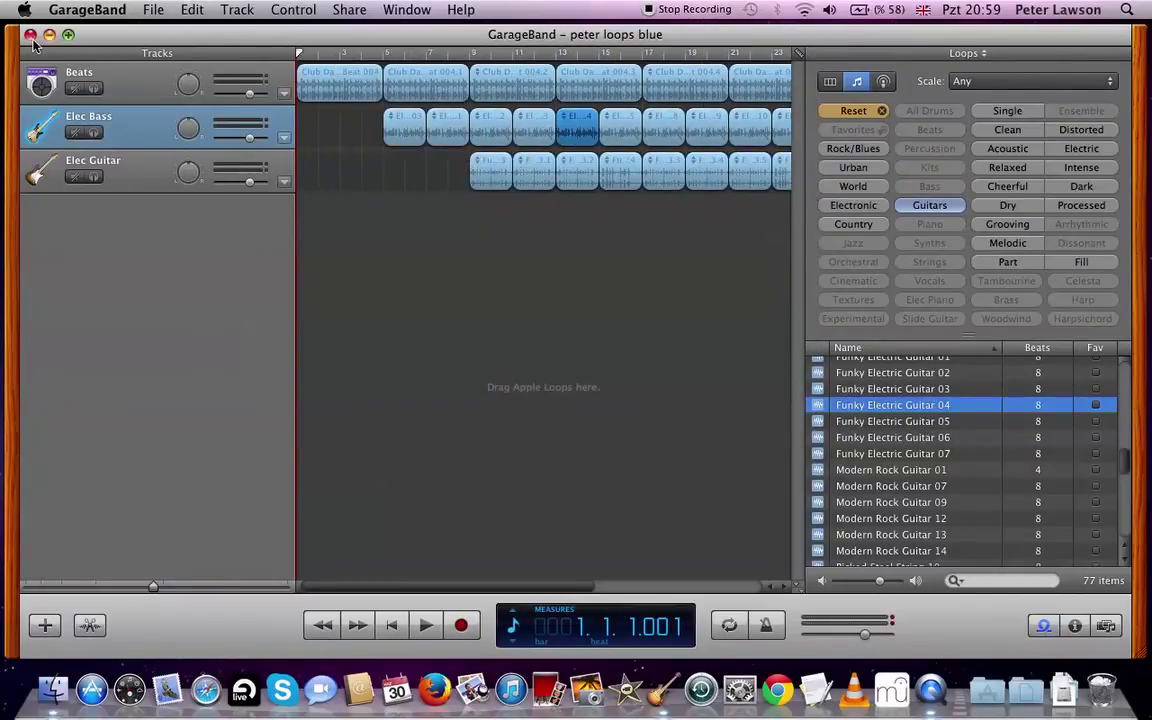